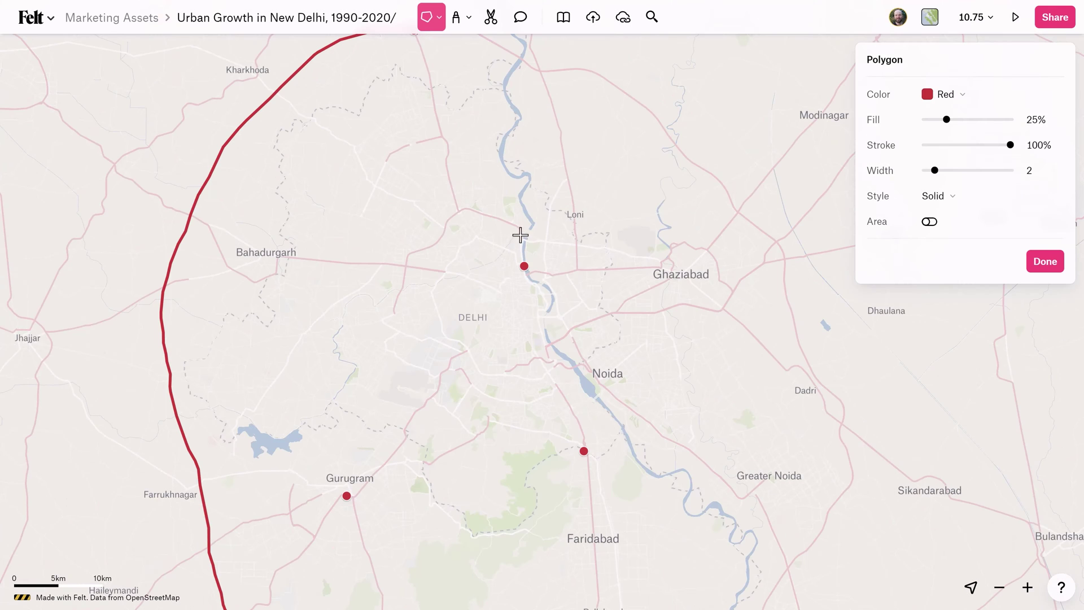
Trace the first vertices of a red polygon with 25% fill, from the river north of Delhi westward and then south
left_click(520, 238)
left_click(520, 227)
left_click(499, 217)
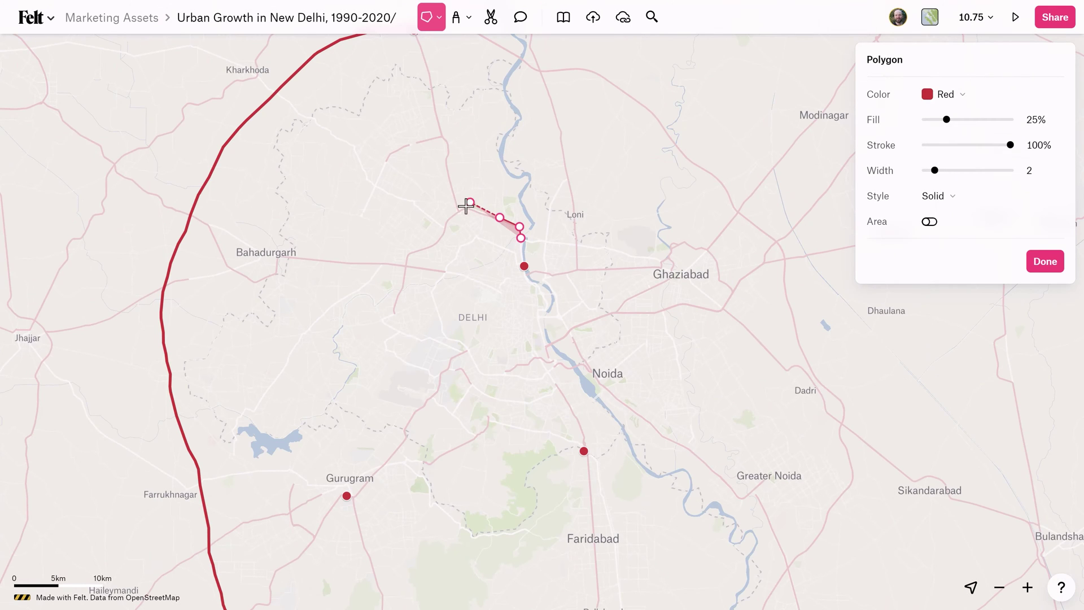
left_click(463, 209)
left_click(466, 224)
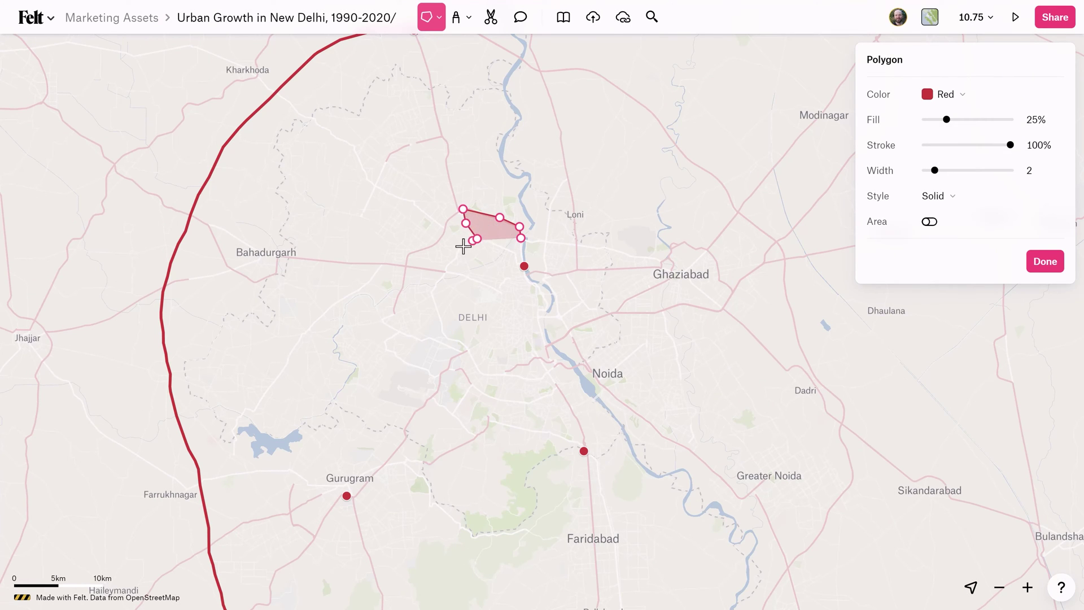
left_click(464, 243)
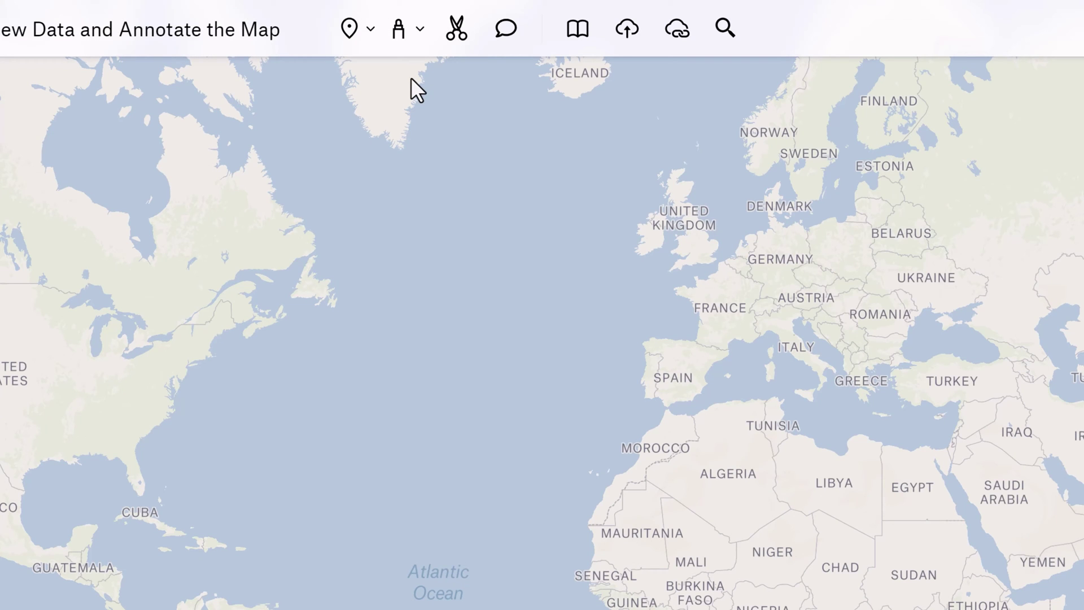
Search for "new dehli", add the New Delhi, India result to the map, and select its element
left_click(725, 35)
type("n")
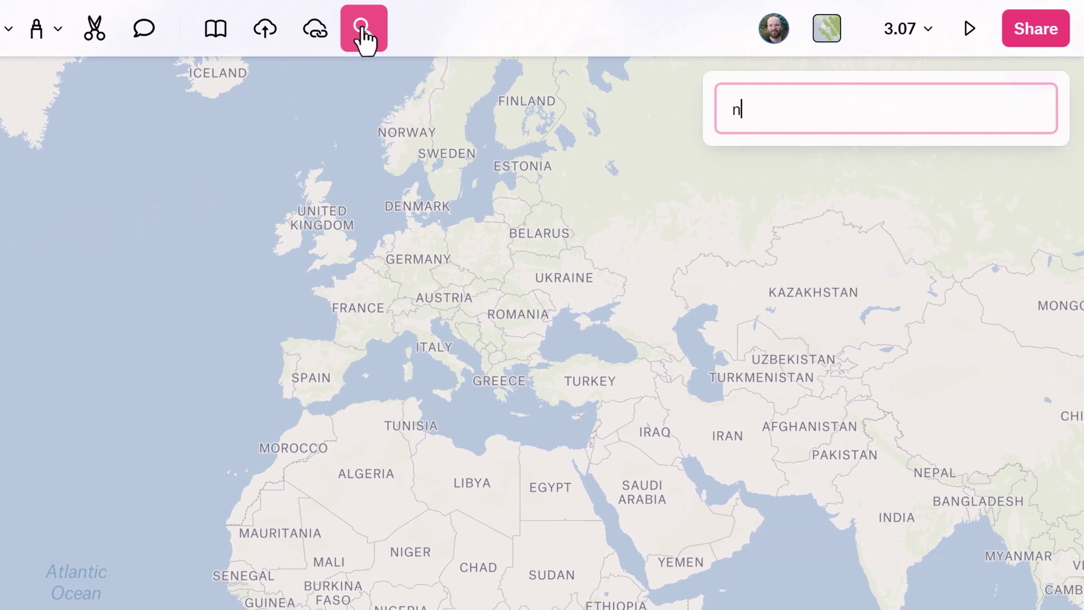
type("ew dehli")
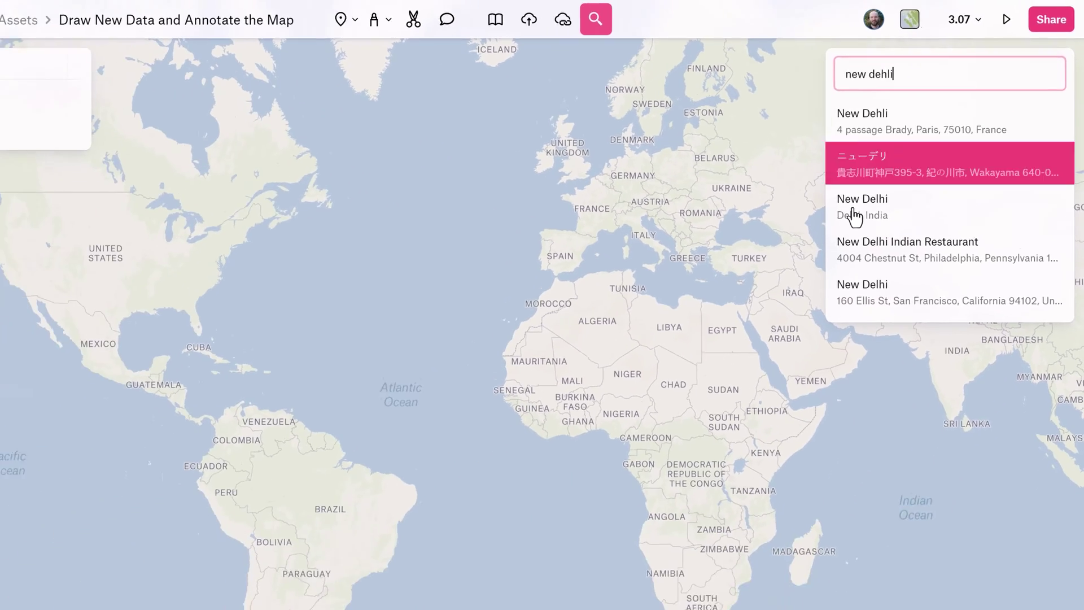
left_click(763, 301)
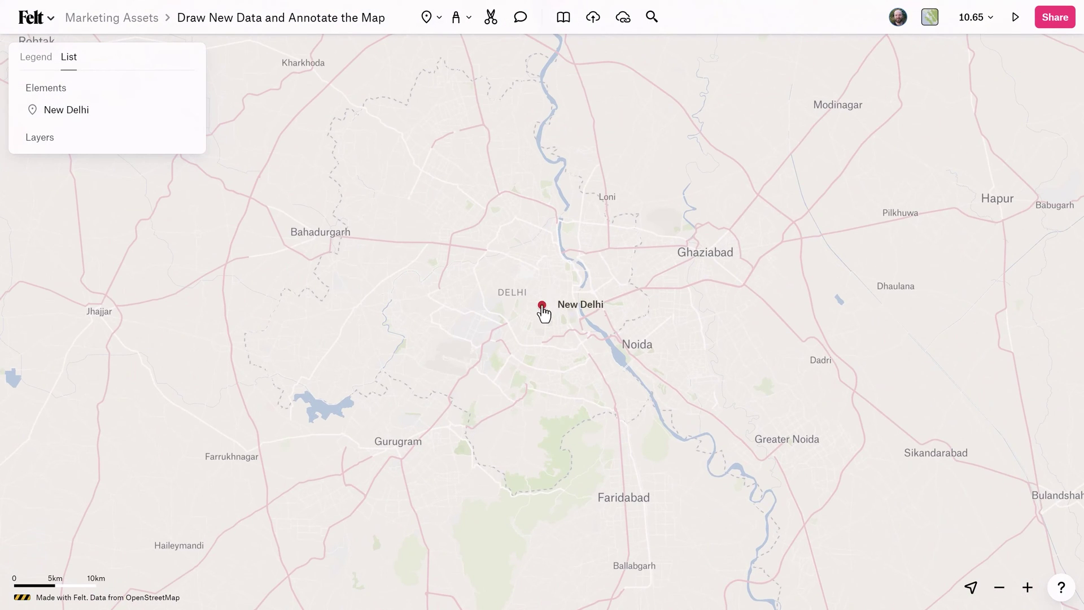
left_click(69, 115)
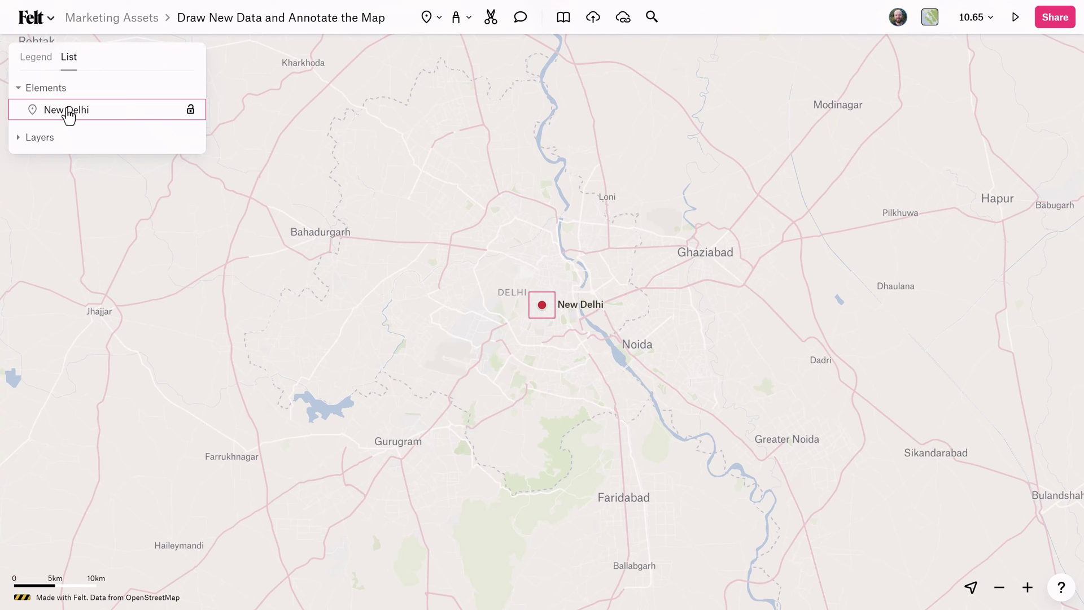
left_click(69, 115)
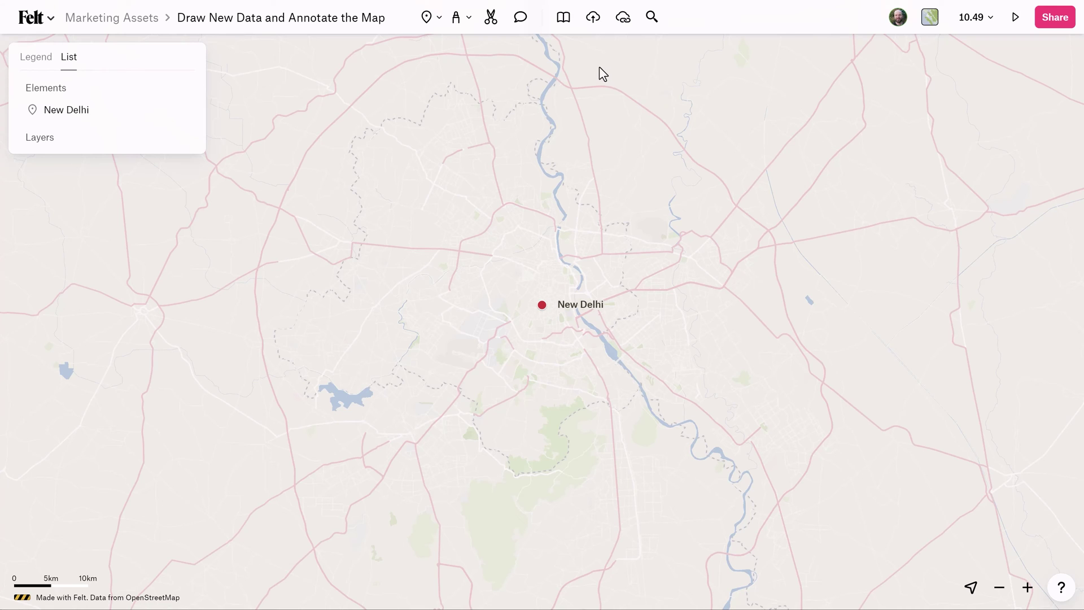
Browse the layer library's General and Boundaries categories and add the Graticules layer to the map
left_click(565, 25)
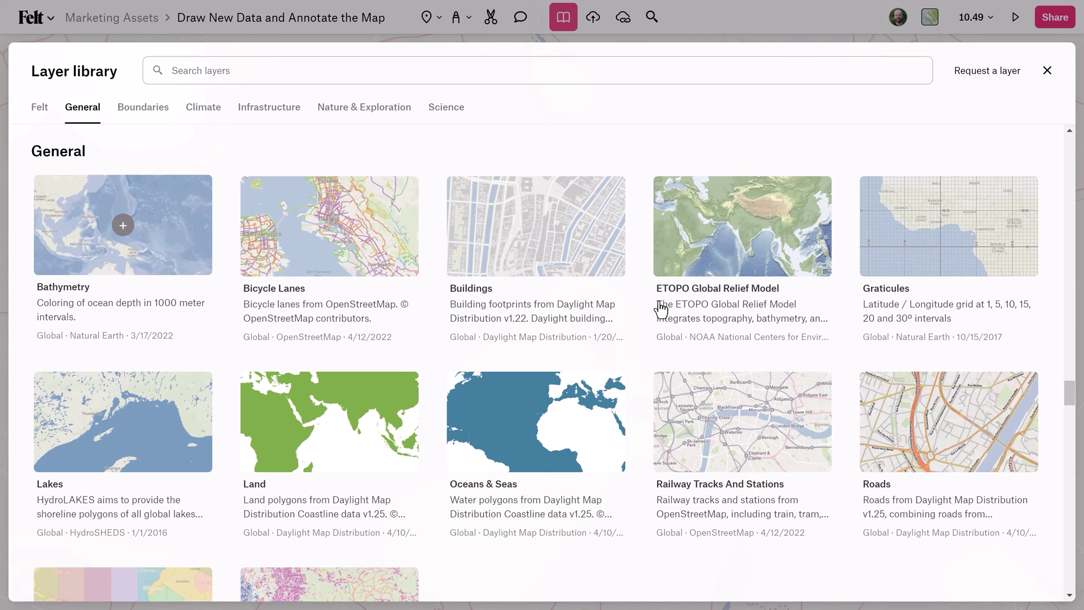
scroll(643, 313, "down", 5)
scroll(646, 318, "down", 4)
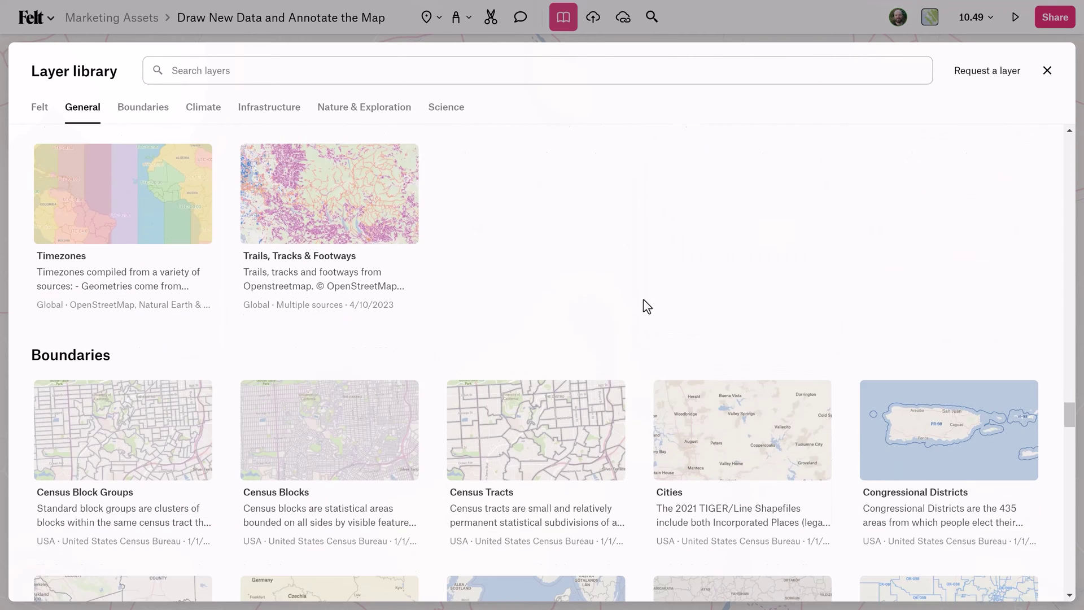
mouse_move(535, 289)
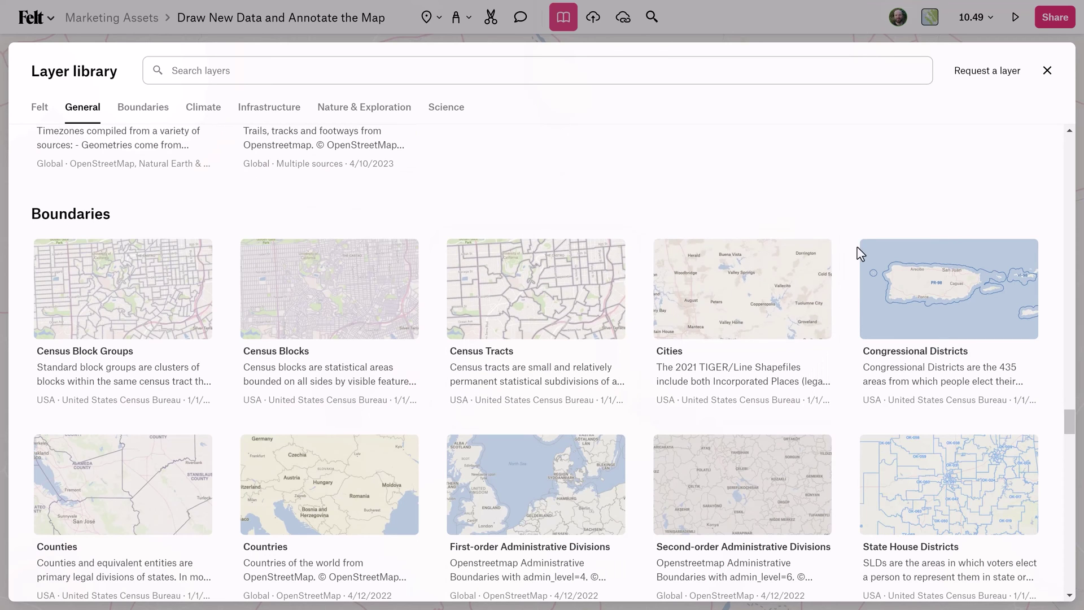
scroll(849, 257, "up", 4)
scroll(847, 263, "up", 5)
scroll(848, 264, "up", 3)
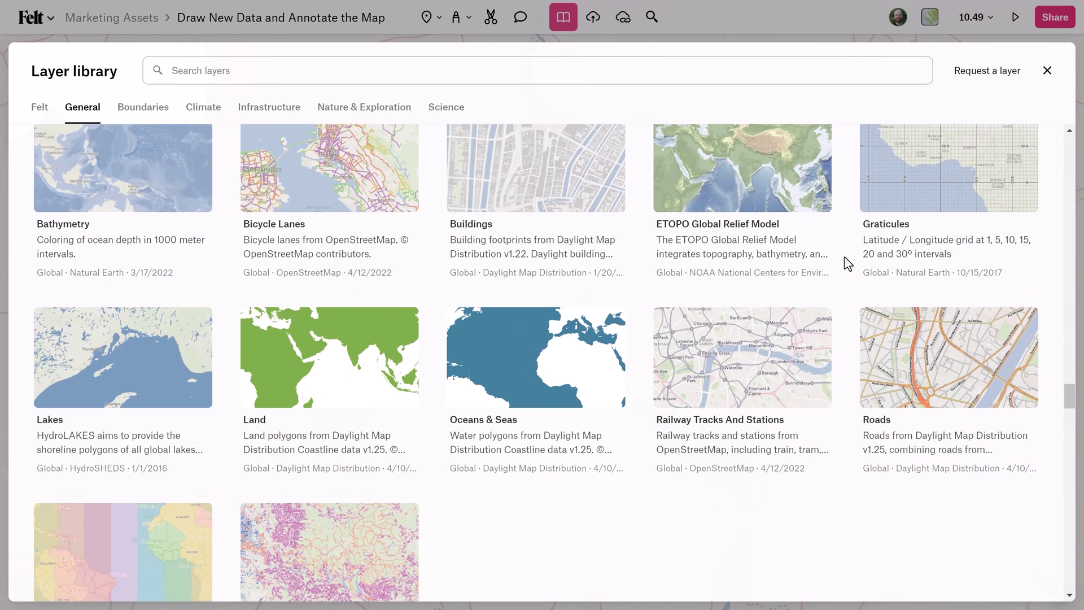
scroll(847, 263, "down", 1)
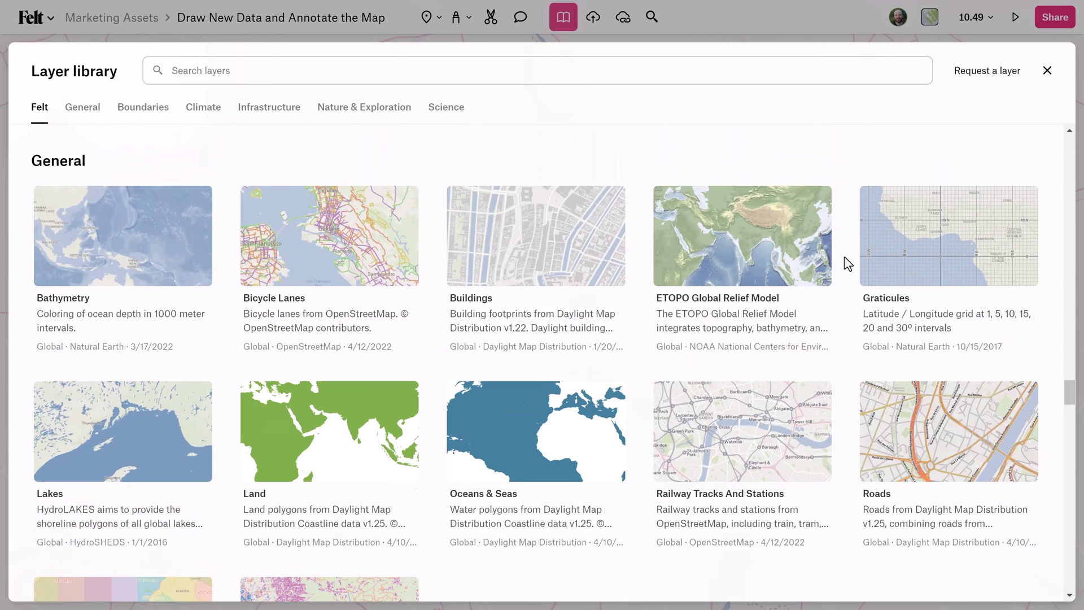
mouse_move(949, 226)
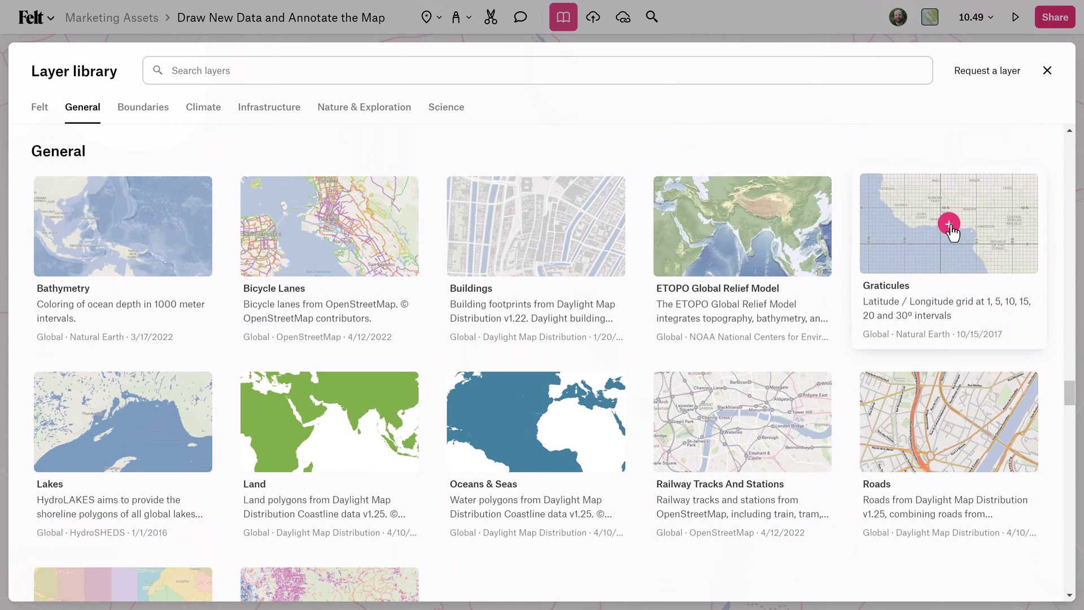
left_click(949, 224)
left_click(1046, 71)
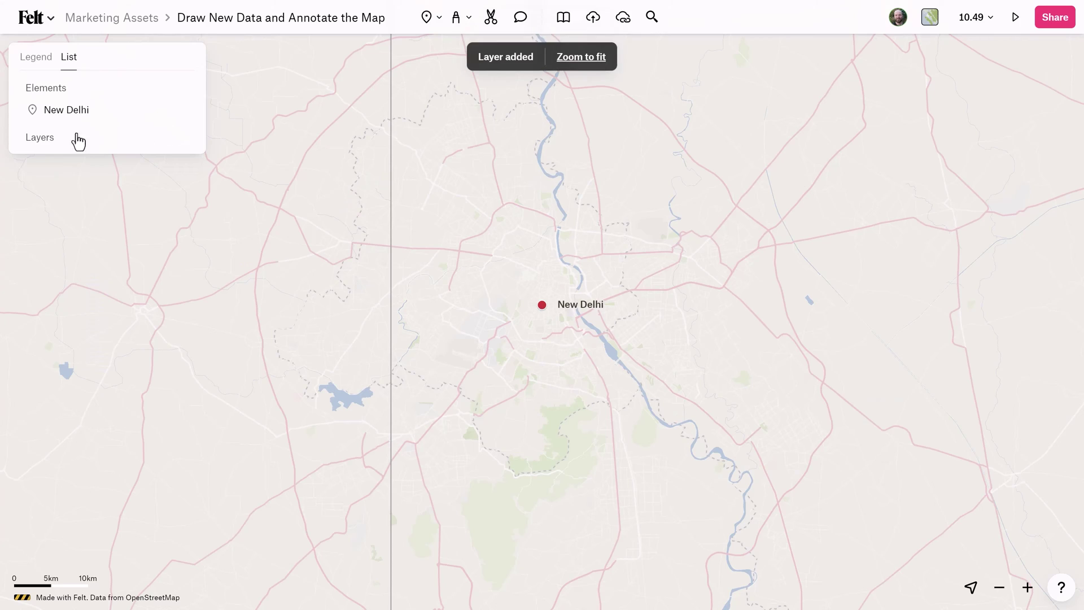
Inspect the Graticules layer on the map, its style settings and its available Lat/Lon Graticule visualizations
left_click(17, 139)
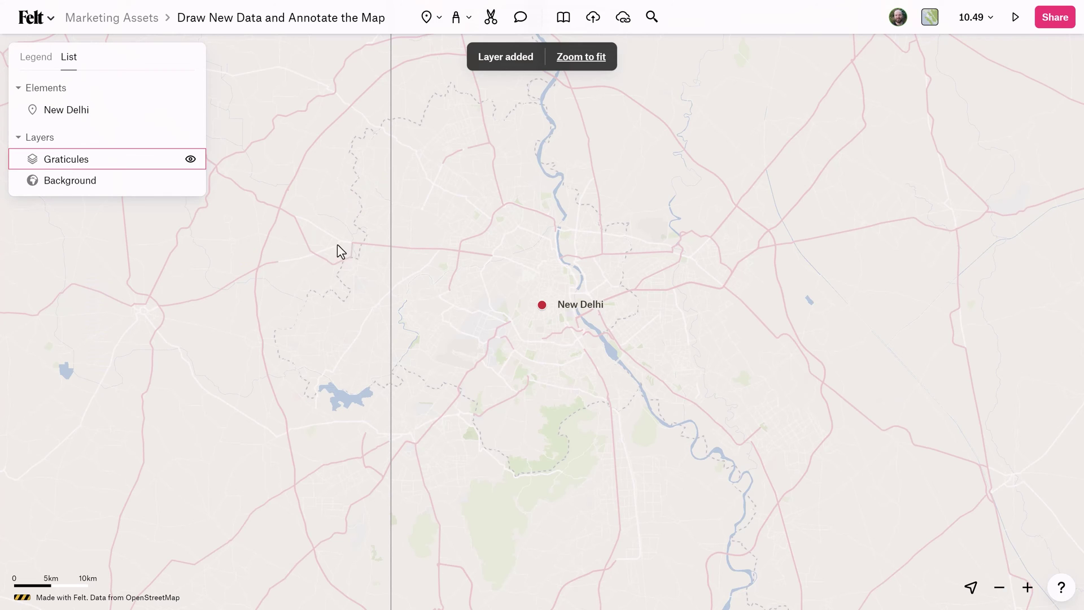
scroll(574, 342, "down", 6)
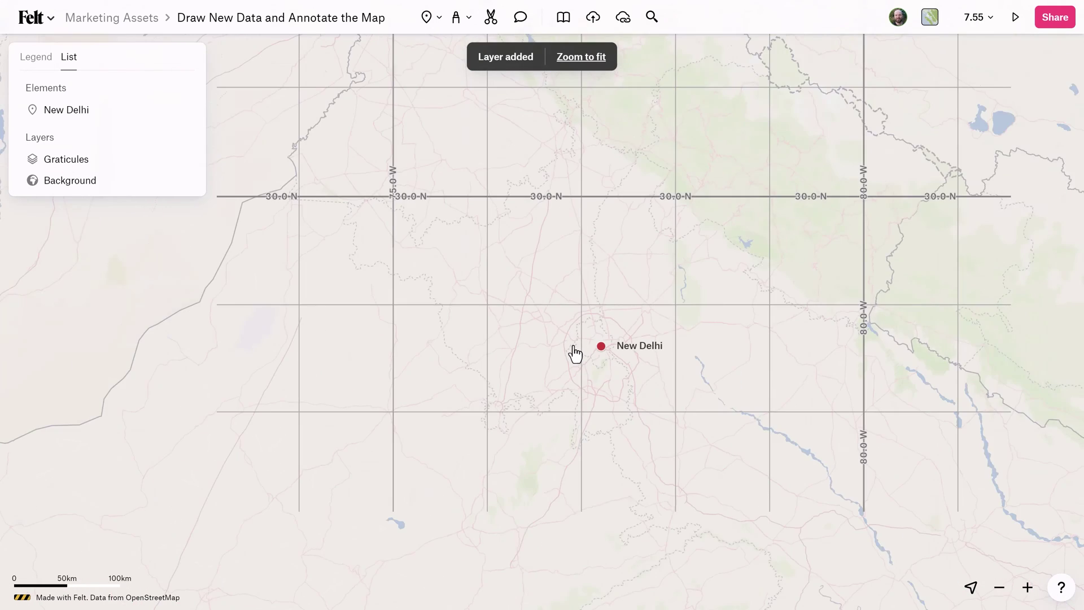
scroll(574, 351, "down", 5)
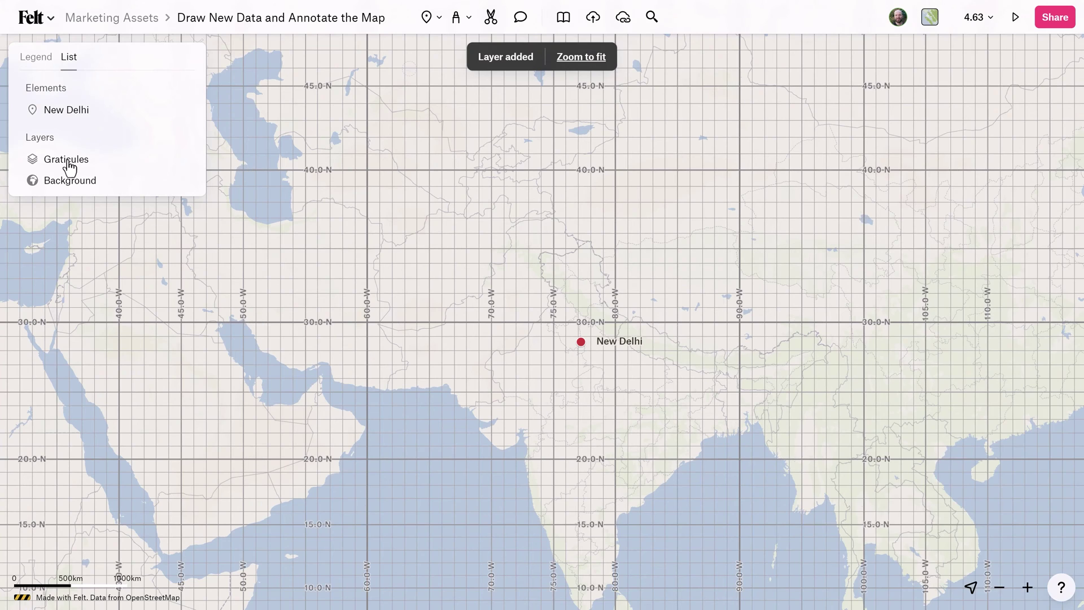
left_click(66, 159)
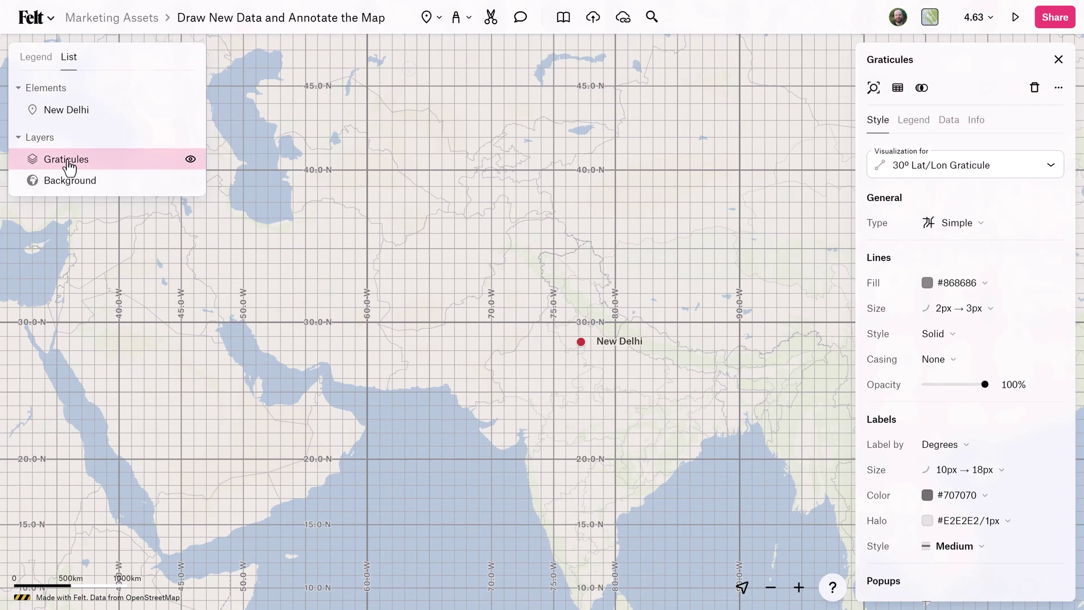
left_click(1027, 172)
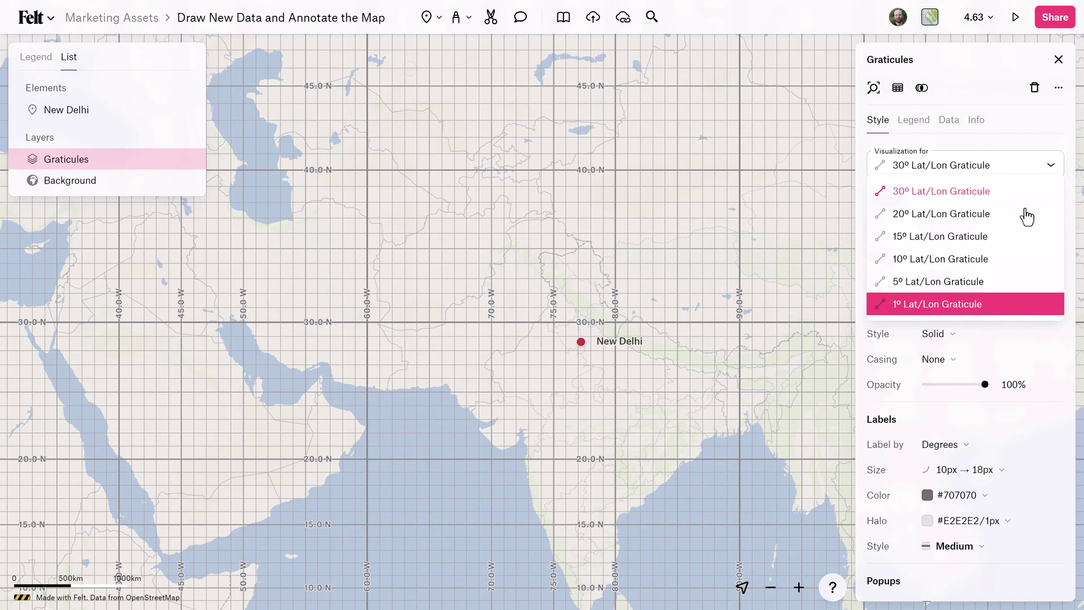
left_click(1050, 172)
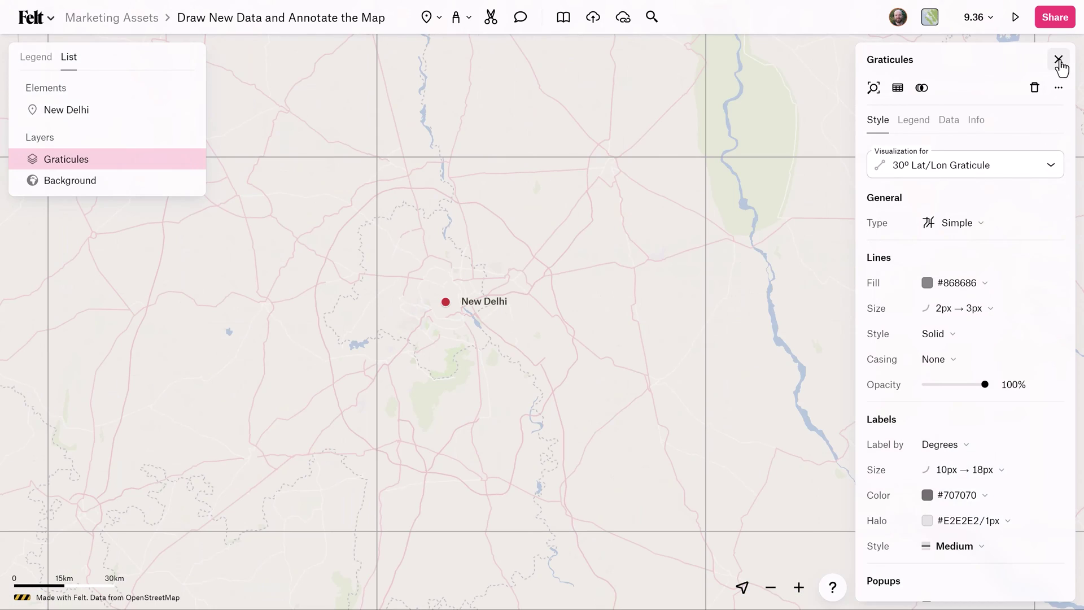
left_click(1058, 59)
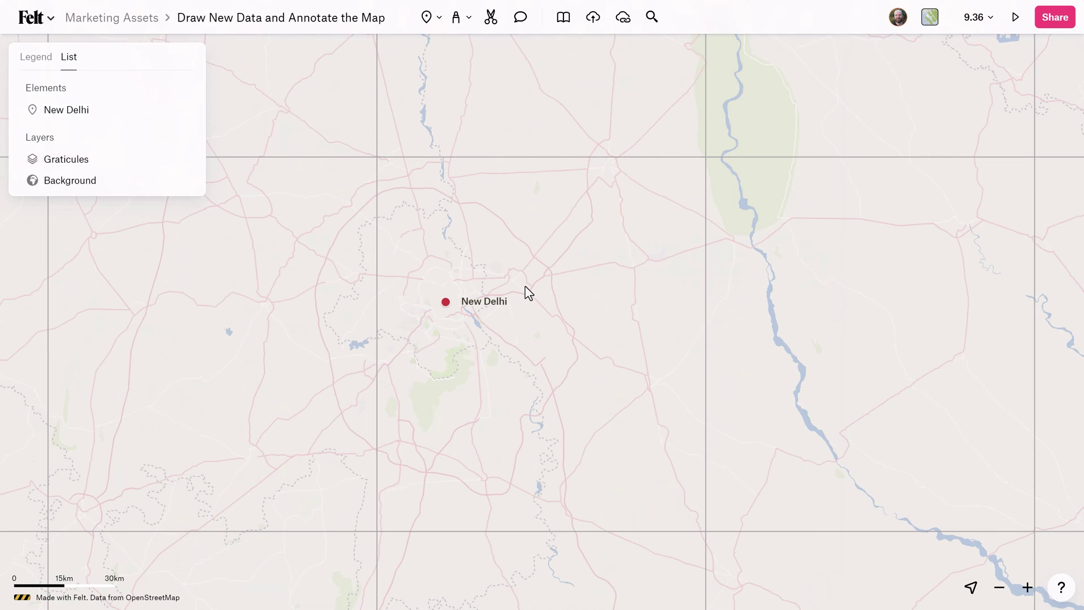
Extract the Delhi boundary at the States/Regions level as a red element
left_click(492, 22)
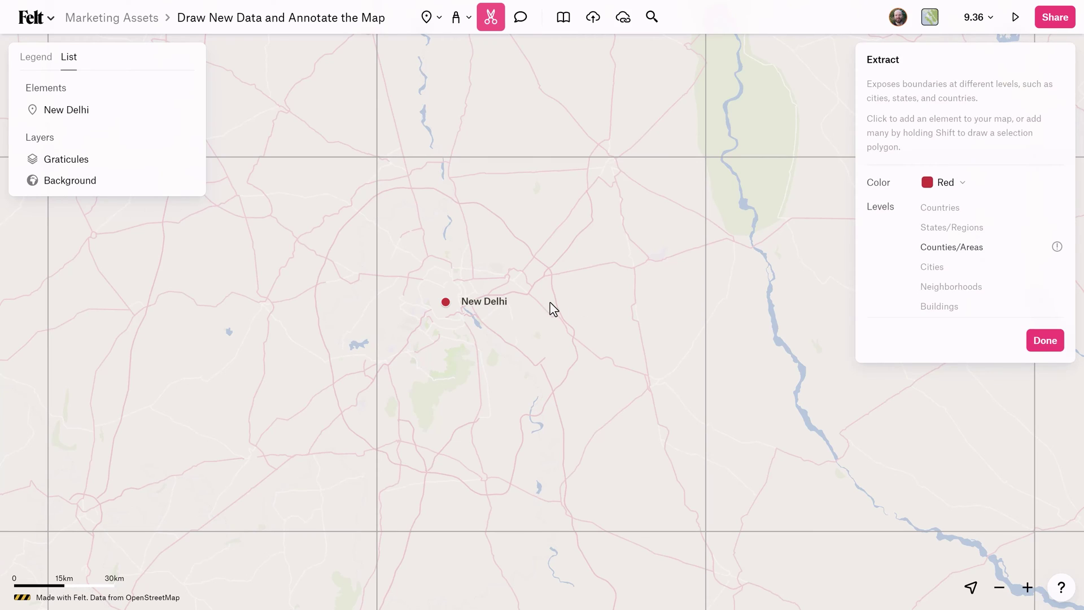
scroll(553, 308, "down", 3)
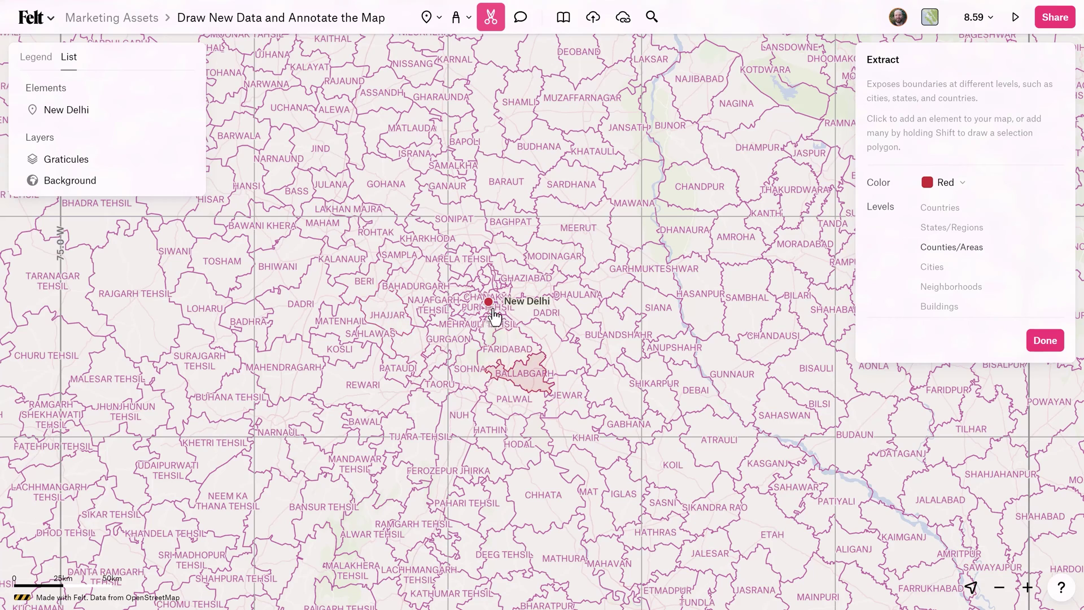
scroll(497, 309, "down", 2)
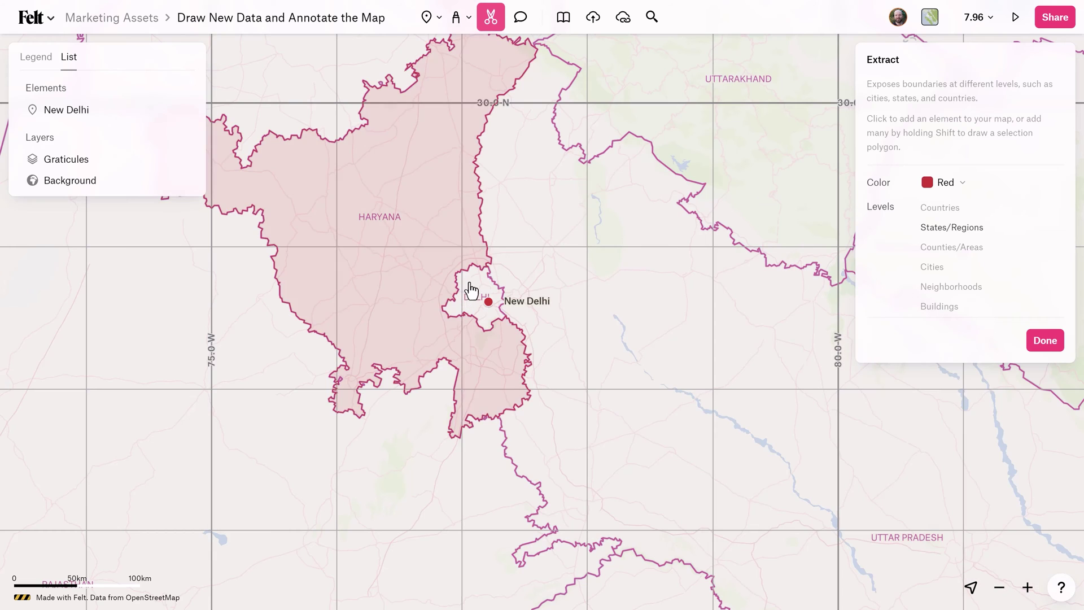
left_click(477, 289)
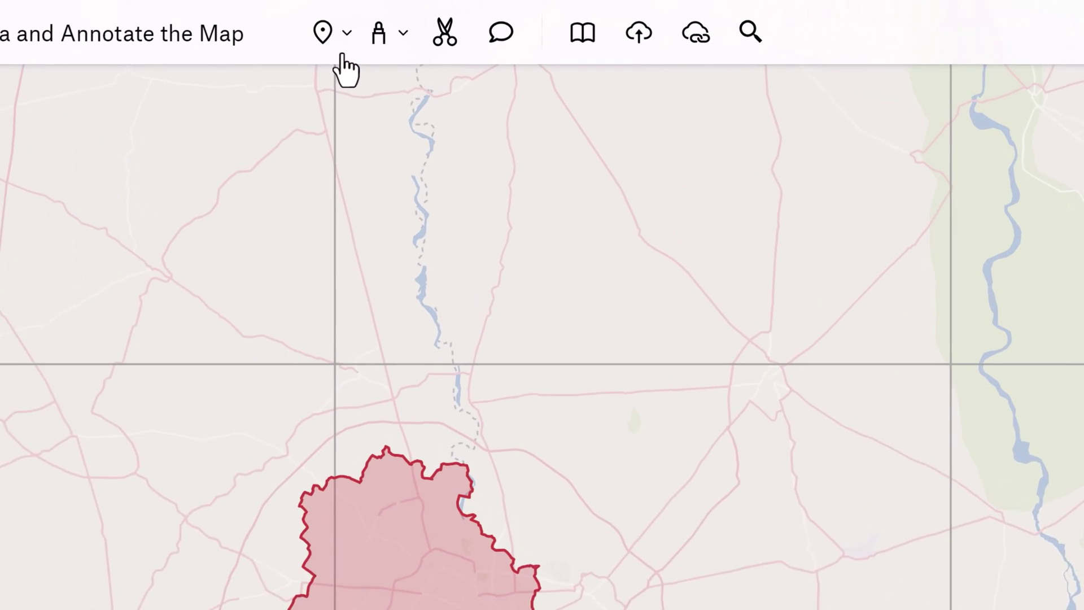
left_click(324, 41)
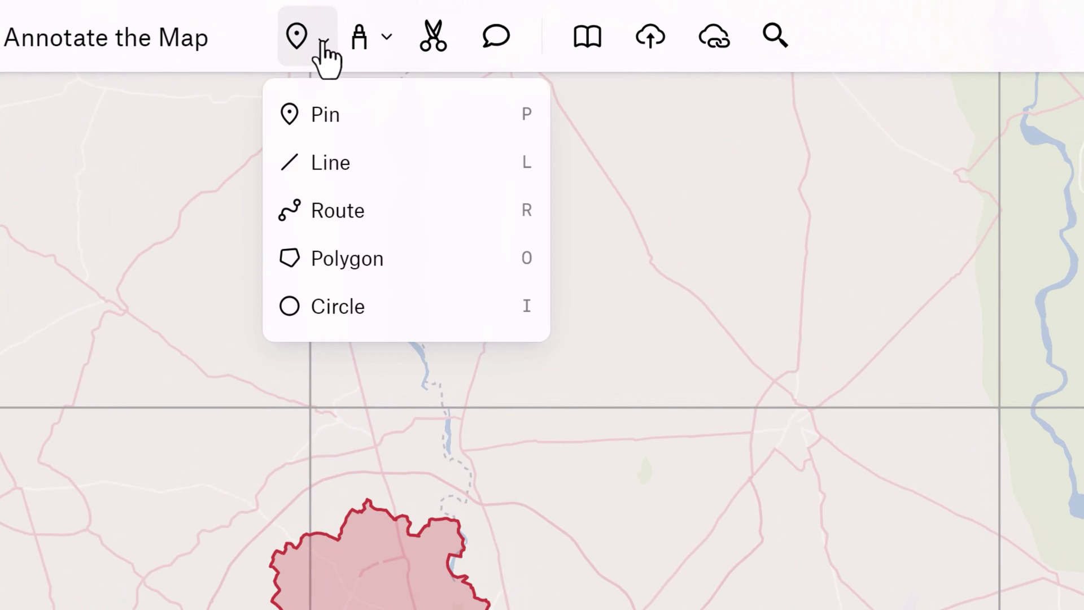
left_click(386, 38)
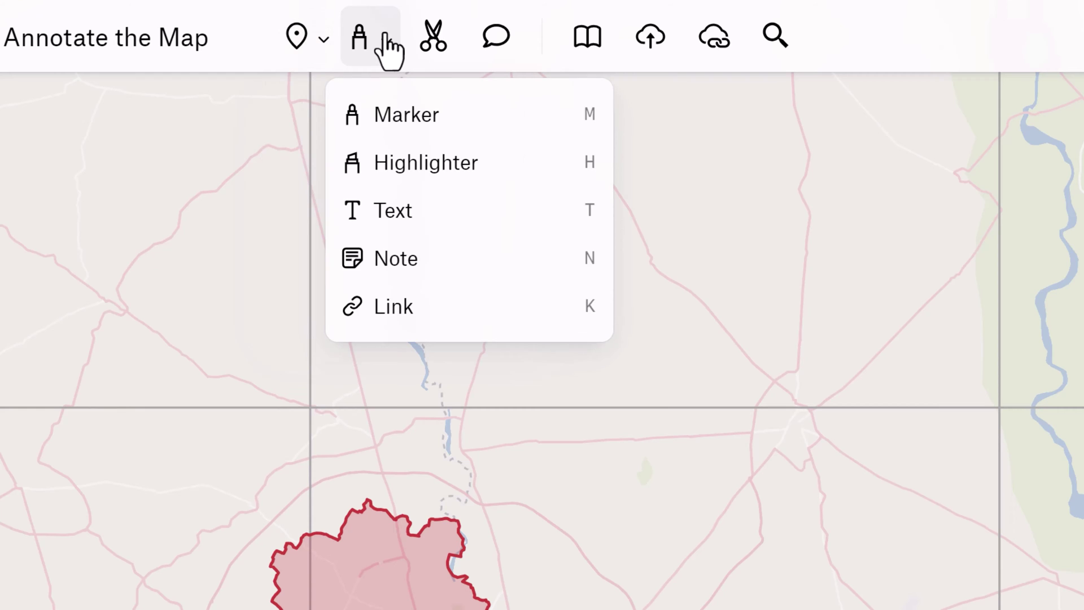
left_click(387, 37)
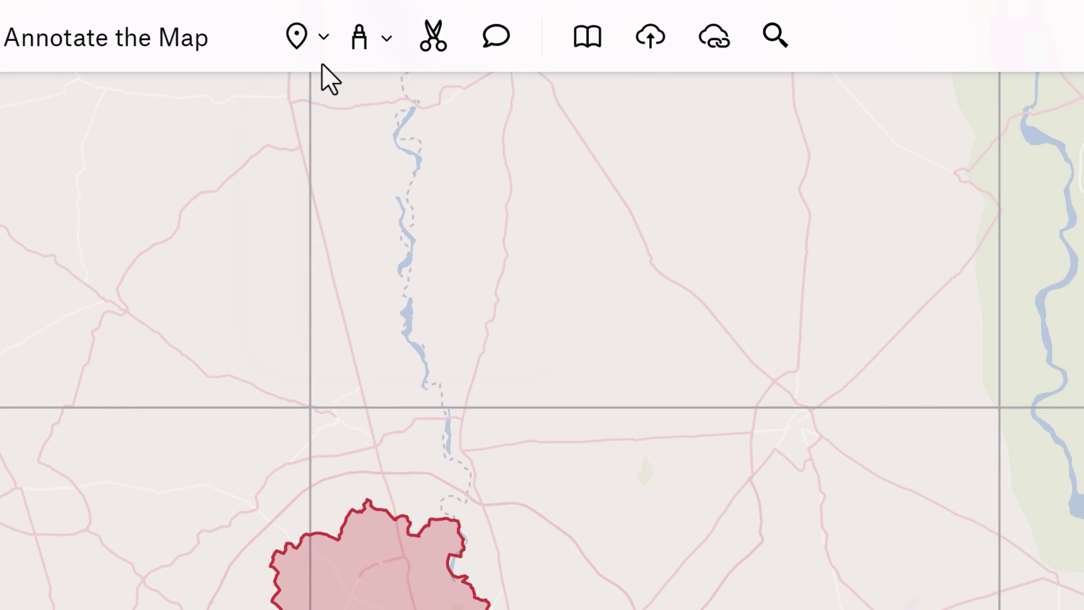
left_click(324, 40)
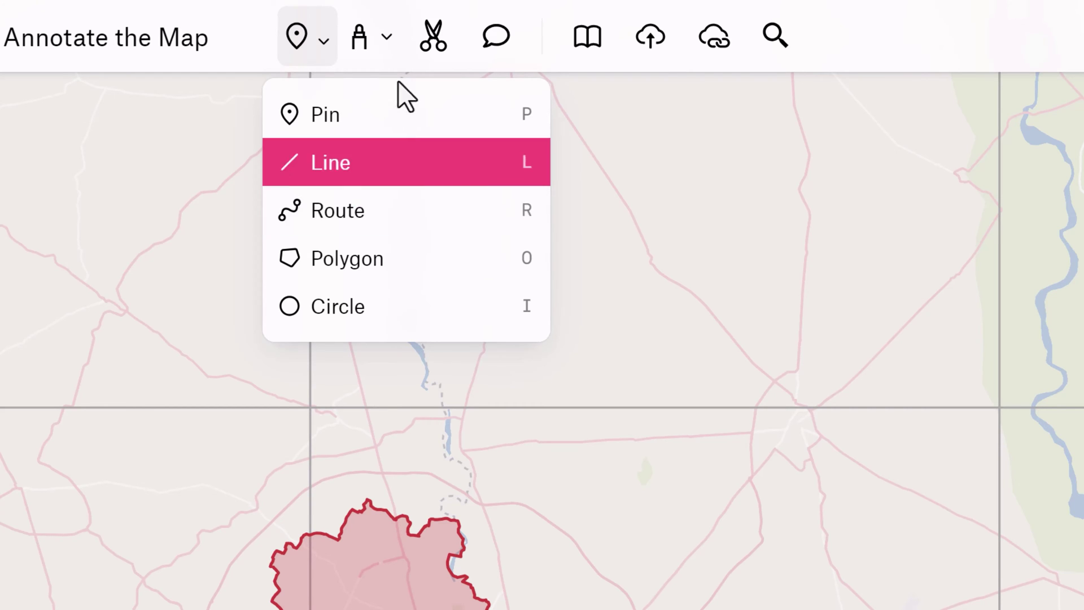
left_click(388, 39)
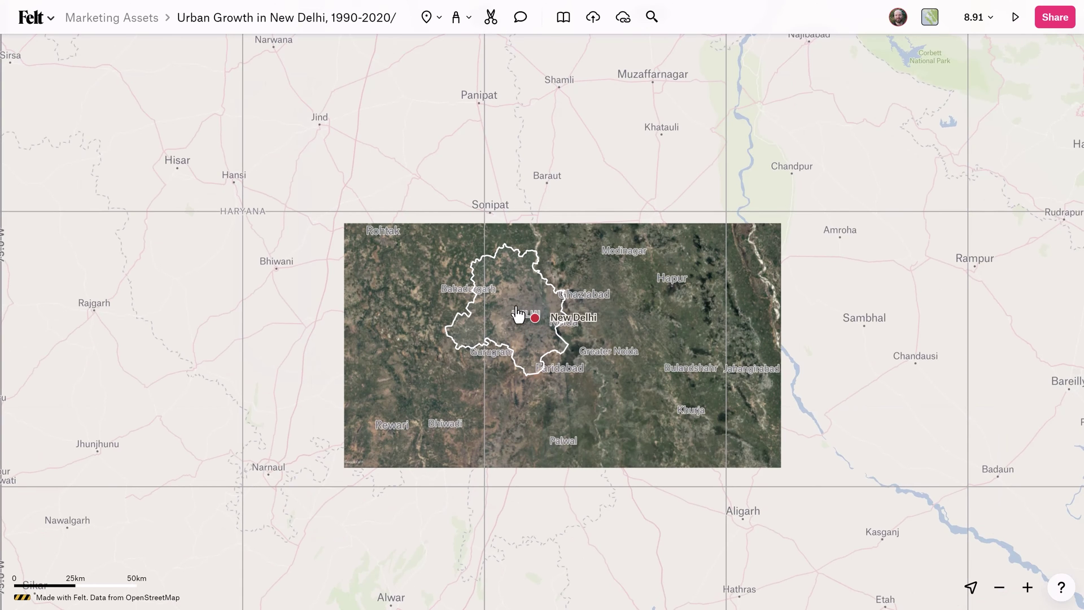
Draw a red polygon with many vertices along the northern edge of Delhi's built-up area, starting at the river and working west
scroll(515, 310, "up", 5)
scroll(524, 281, "up", 5)
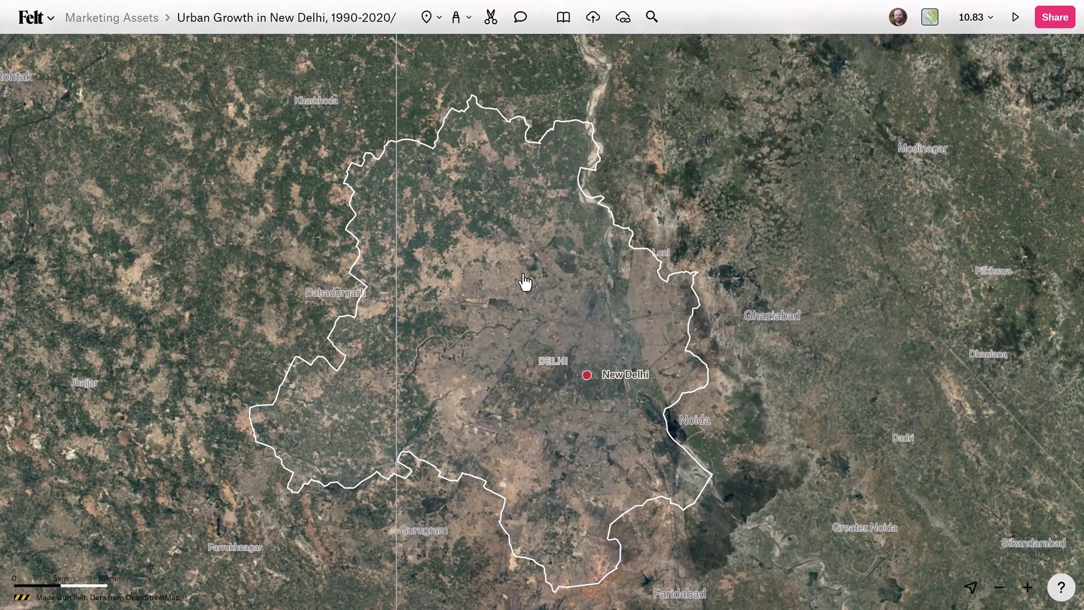
left_click_drag(554, 256, 547, 242)
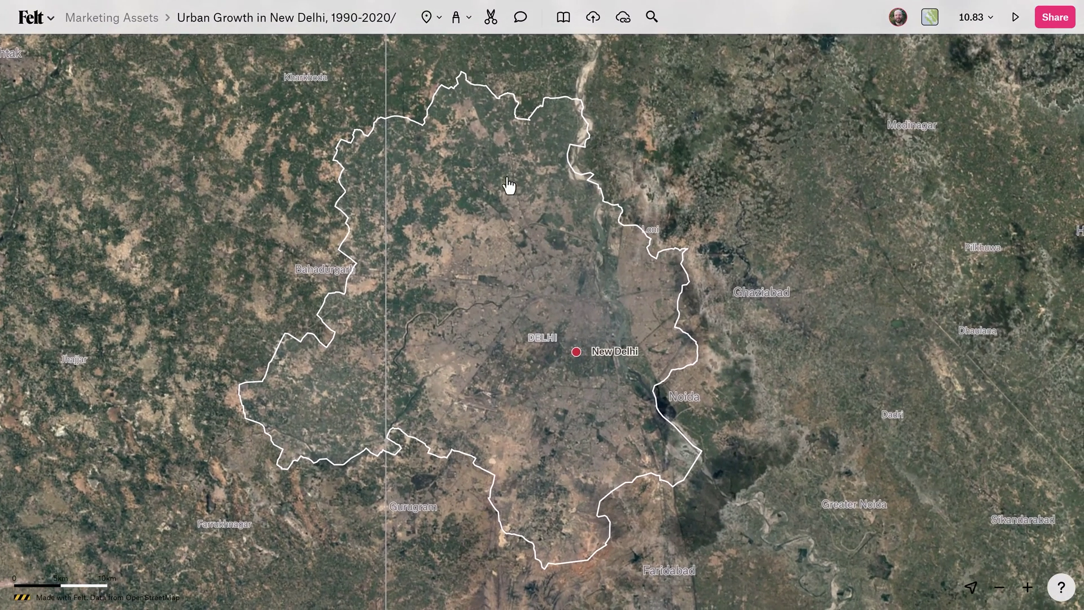
left_click(439, 20)
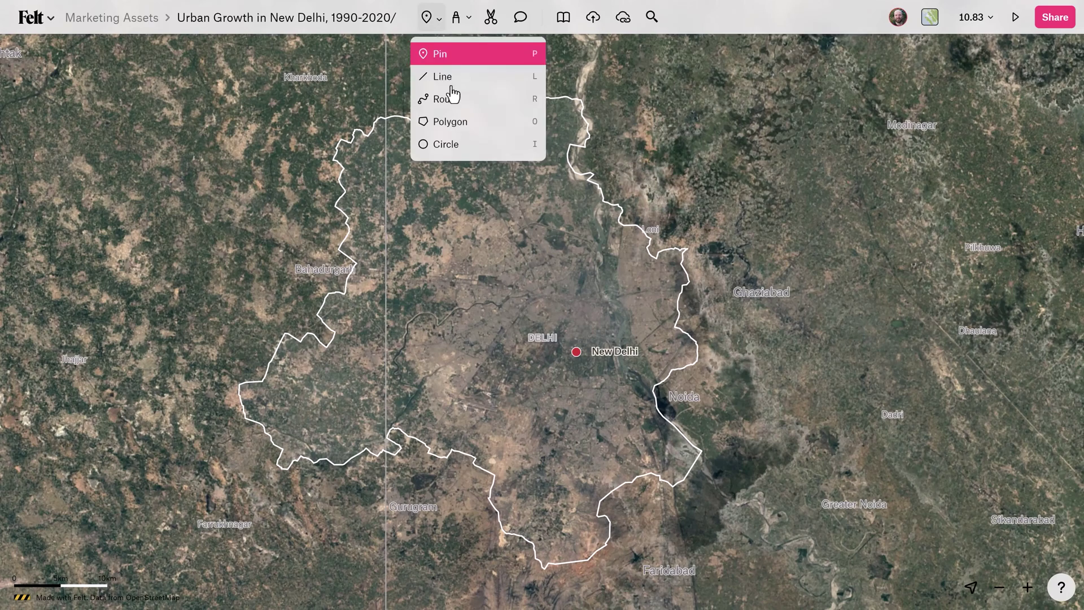
left_click(484, 125)
left_click(594, 238)
left_click(586, 217)
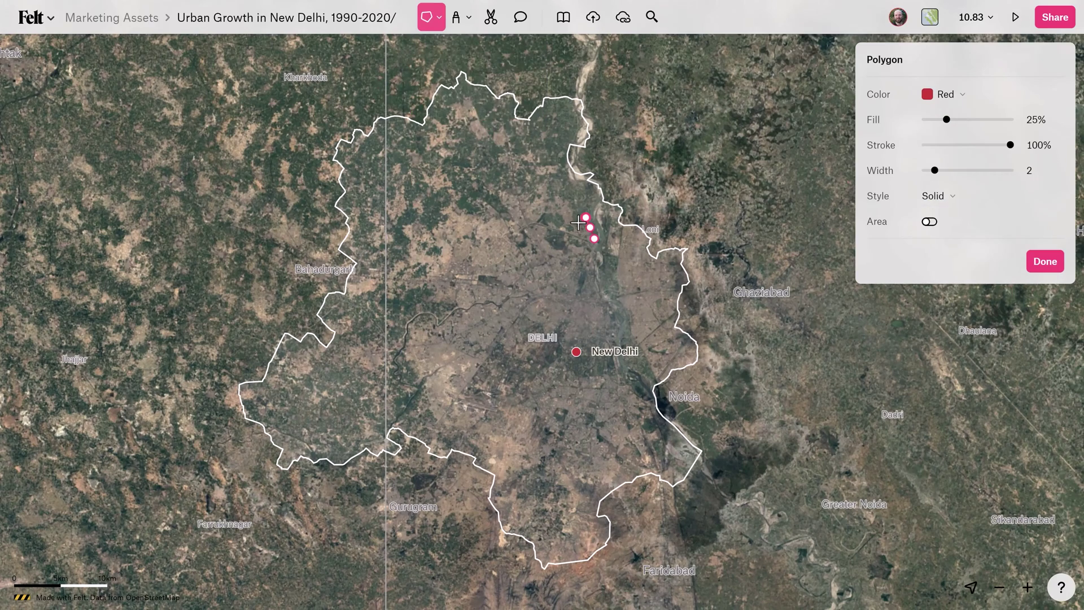
left_click(548, 180)
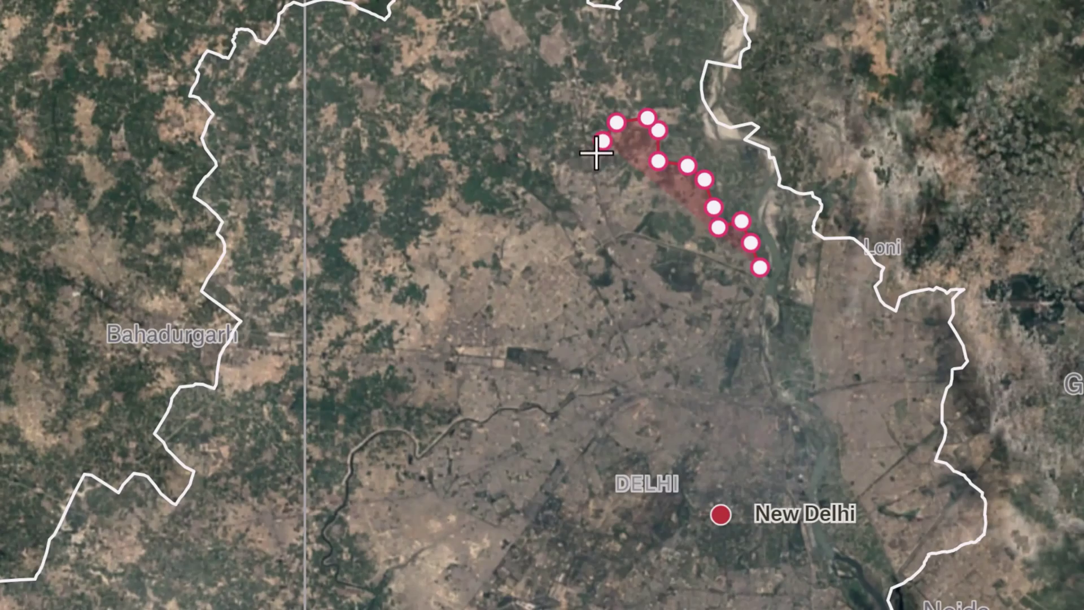
left_click(563, 157)
left_click(553, 154)
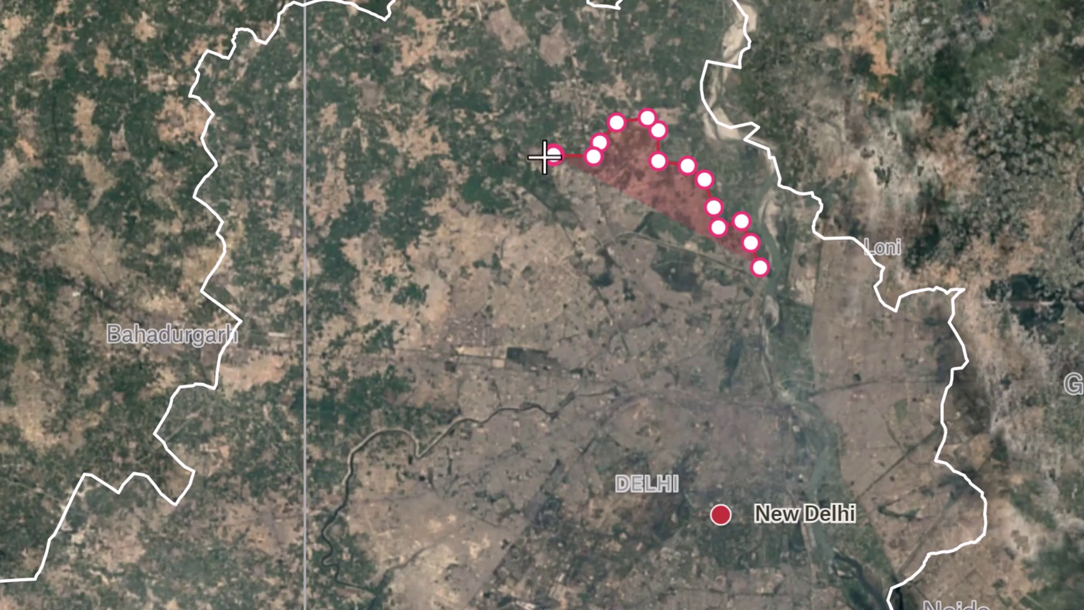
left_click(532, 147)
left_click(528, 173)
left_click(556, 189)
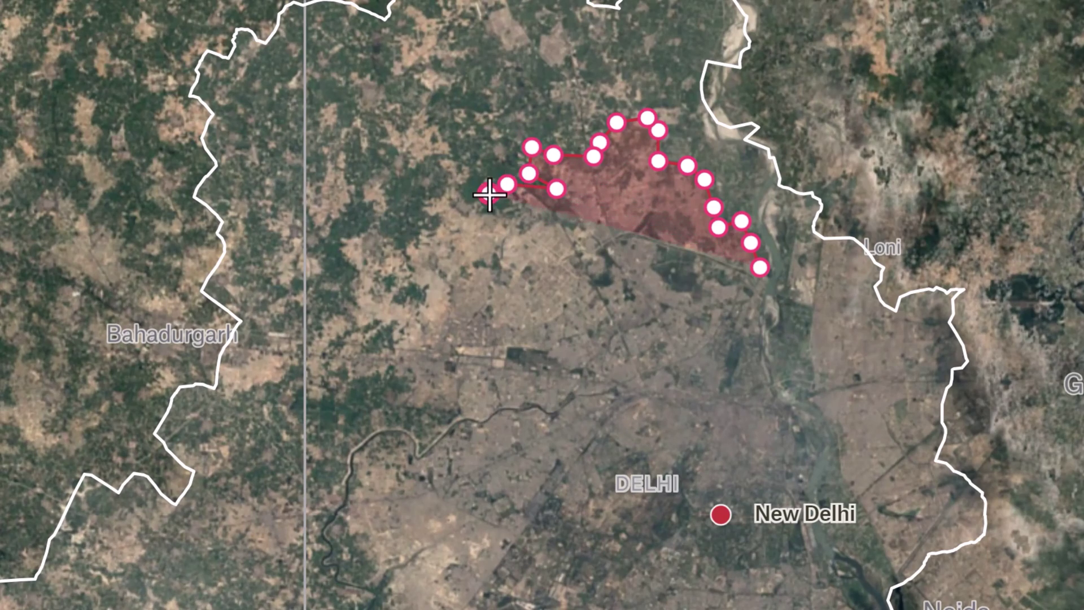
left_click(489, 189)
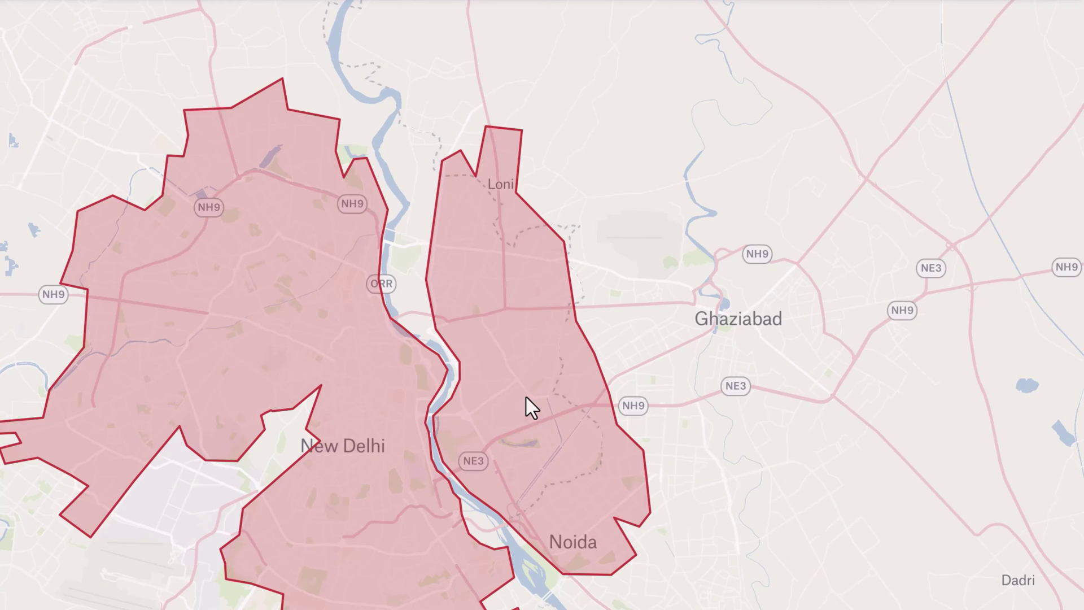
Turn on the area labels for the polygon east of the river and for the large central New Delhi polygon
left_click(524, 408)
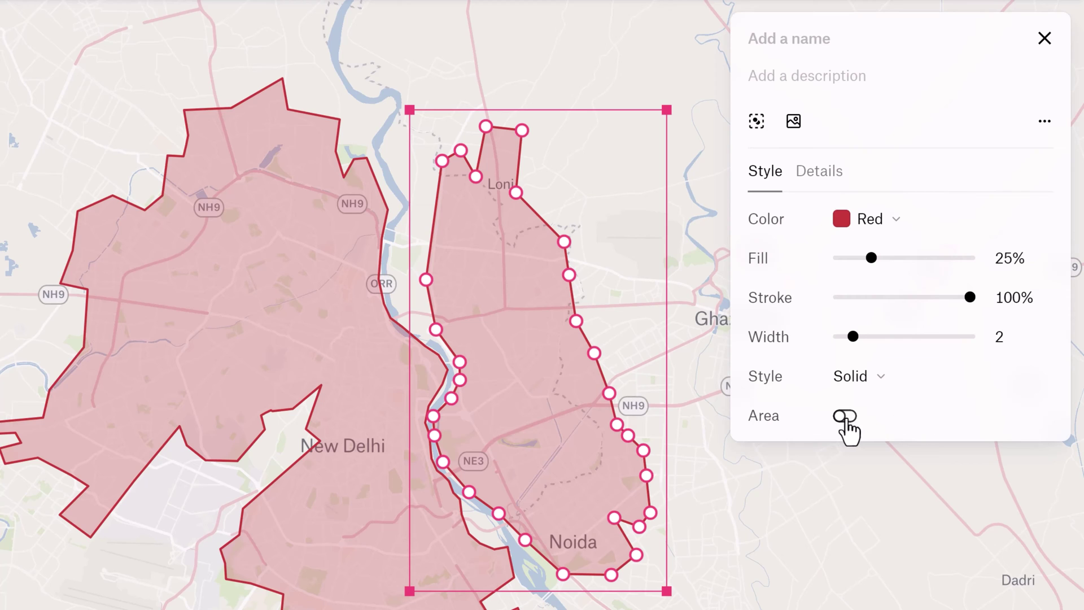
left_click(845, 418)
left_click(368, 363)
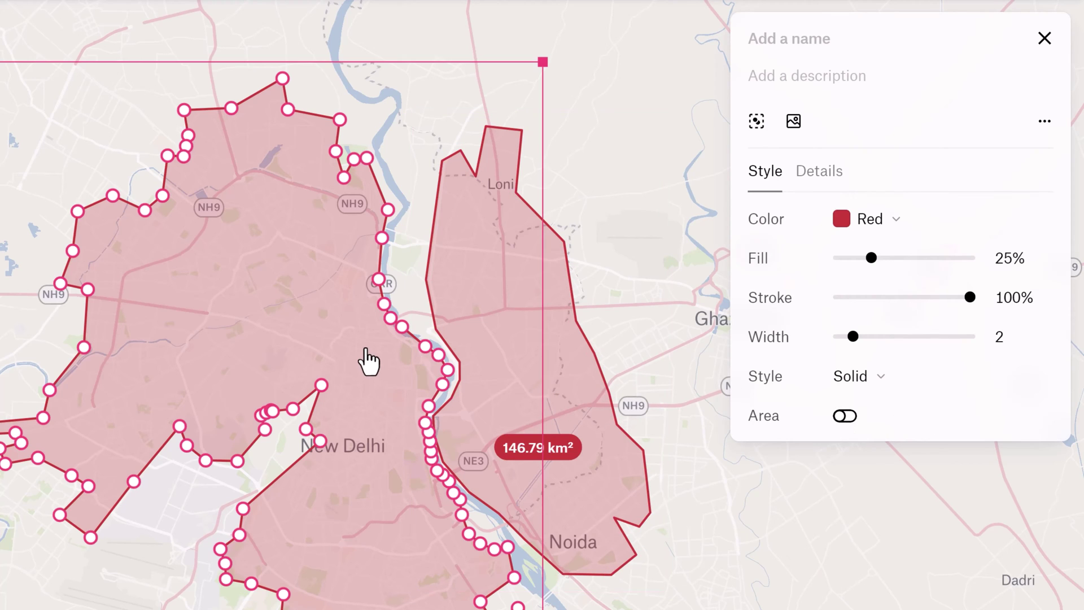
left_click(845, 416)
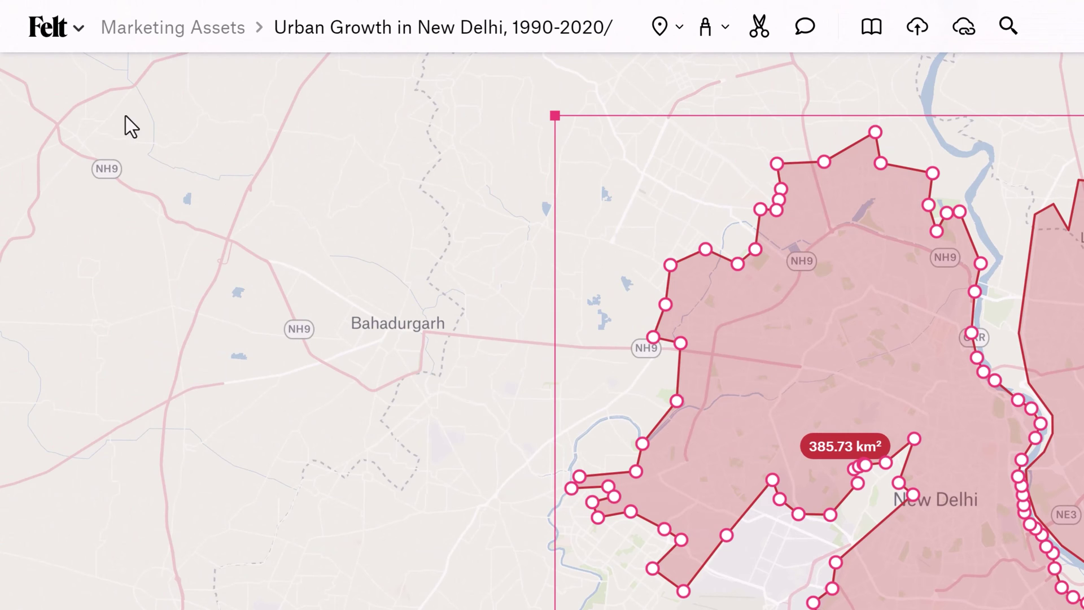
Look through the map's view options down to the measurement units setting
left_click(53, 32)
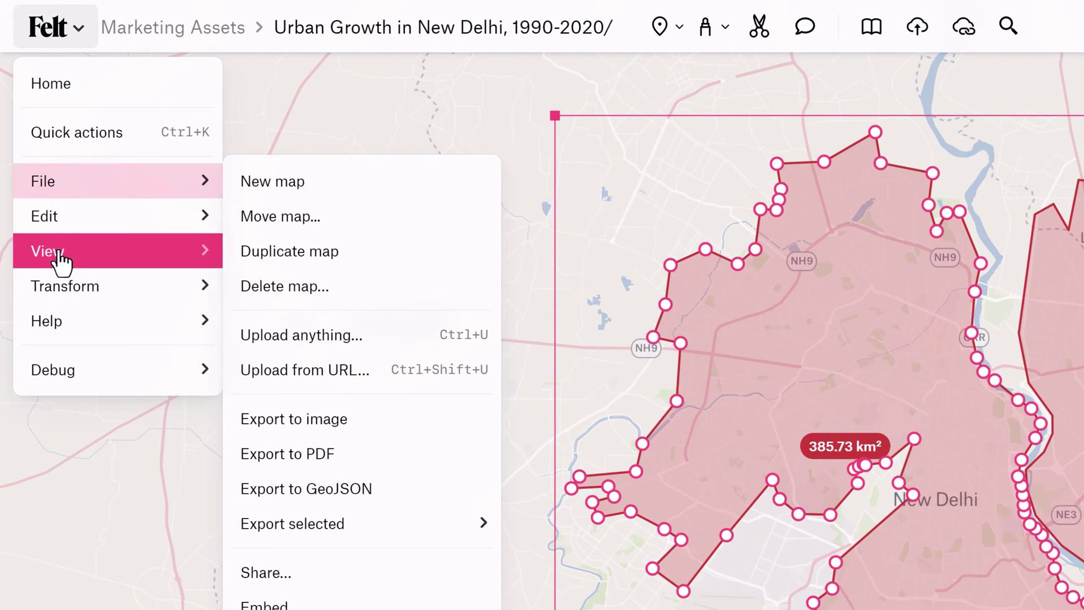
mouse_move(61, 260)
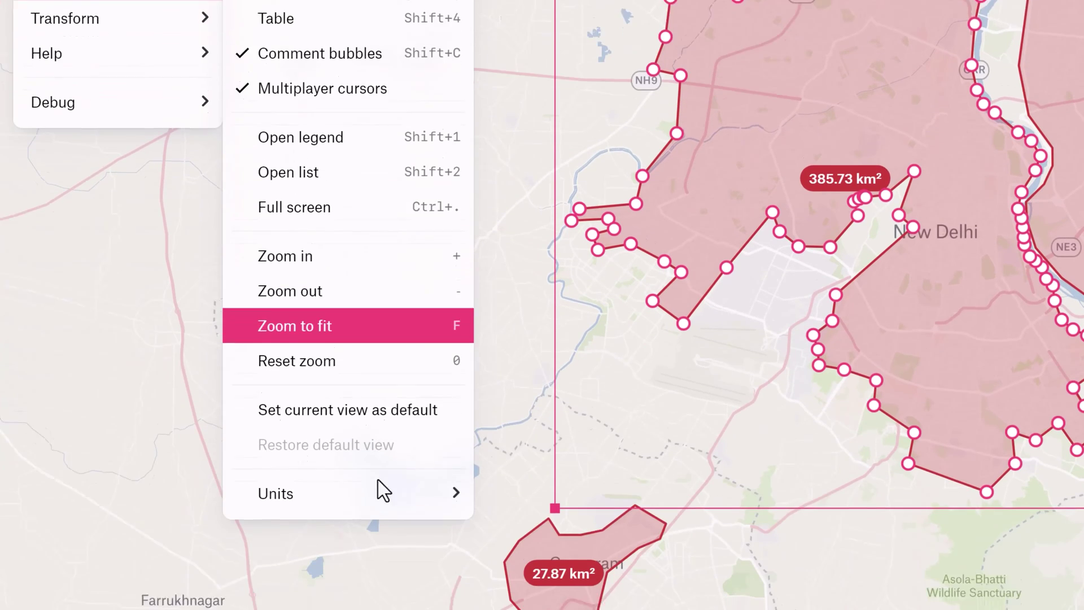
mouse_move(389, 446)
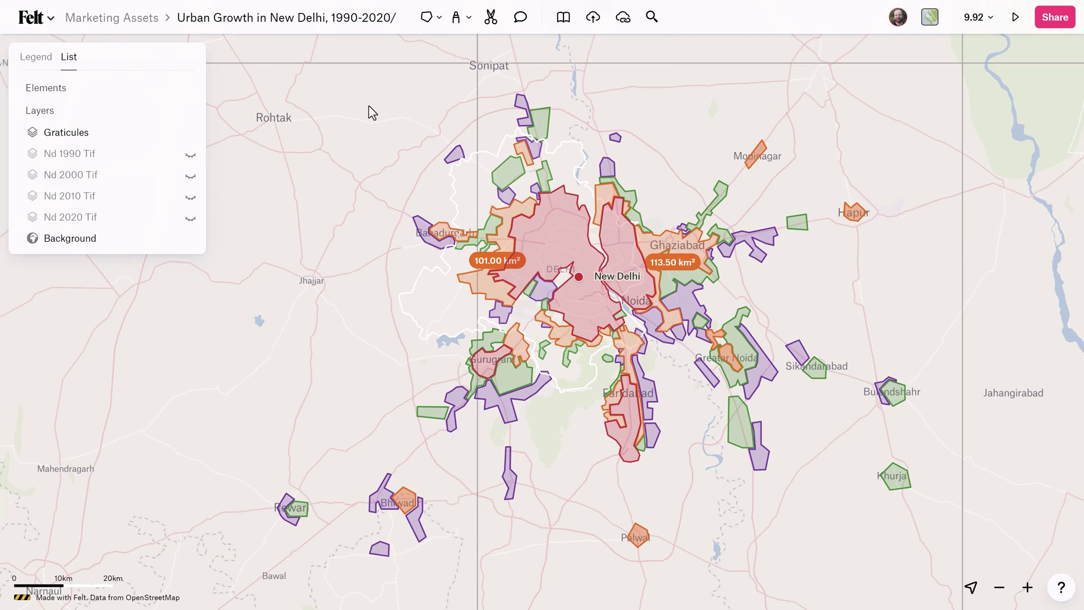
Draw a red driving route from south of Sonipat around the west of Delhi to the highway junction west of Palwal
left_click(440, 22)
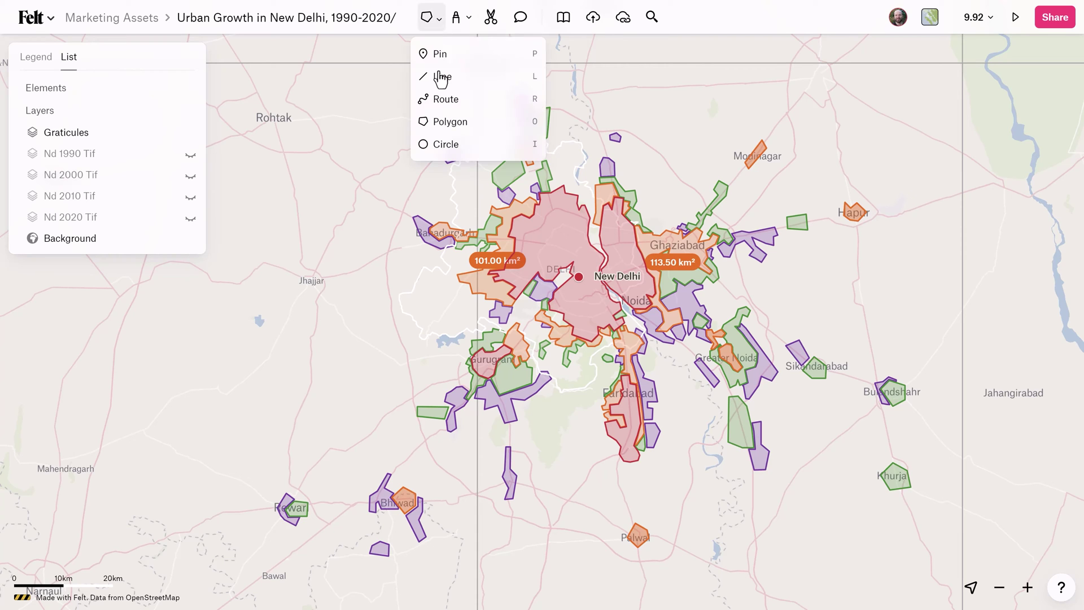
left_click(443, 100)
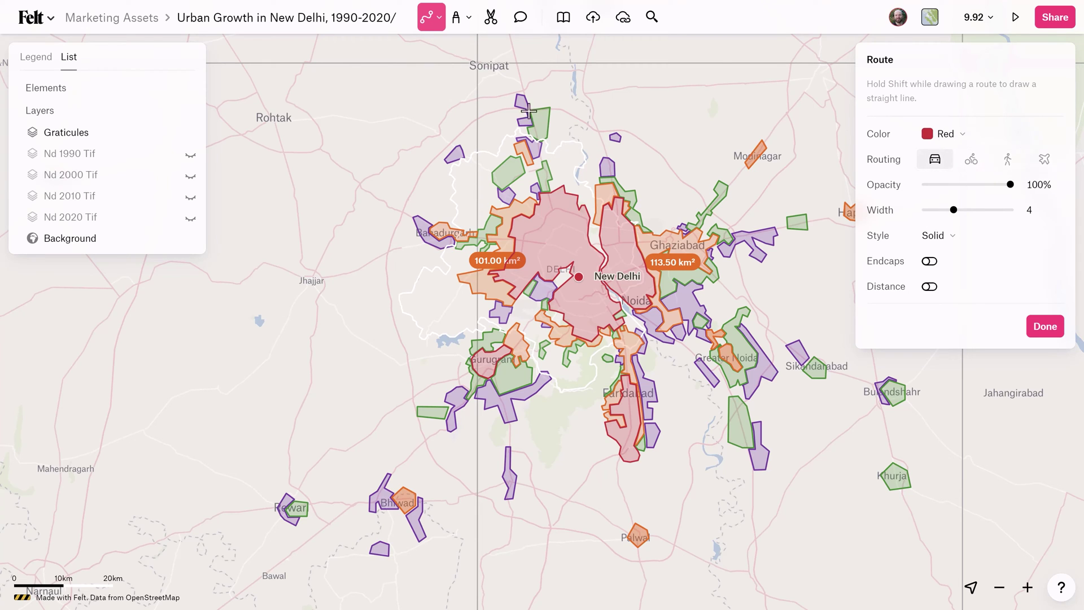
mouse_move(466, 124)
left_mouse_down()
mouse_move(425, 165)
mouse_move(382, 282)
mouse_move(418, 440)
mouse_move(445, 468)
left_mouse_up()
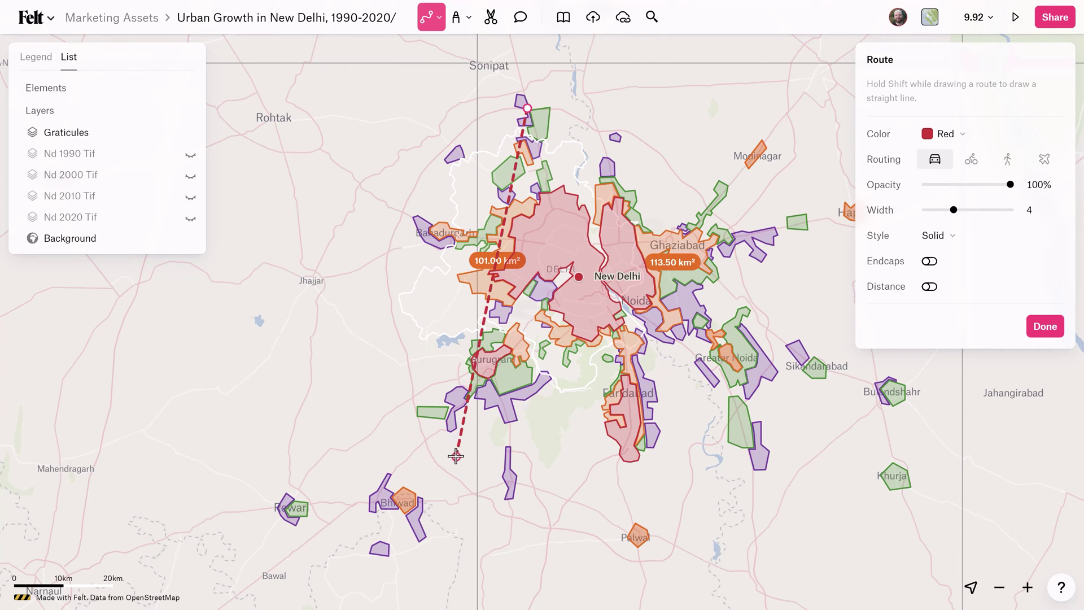
left_click(447, 472)
left_click(465, 495)
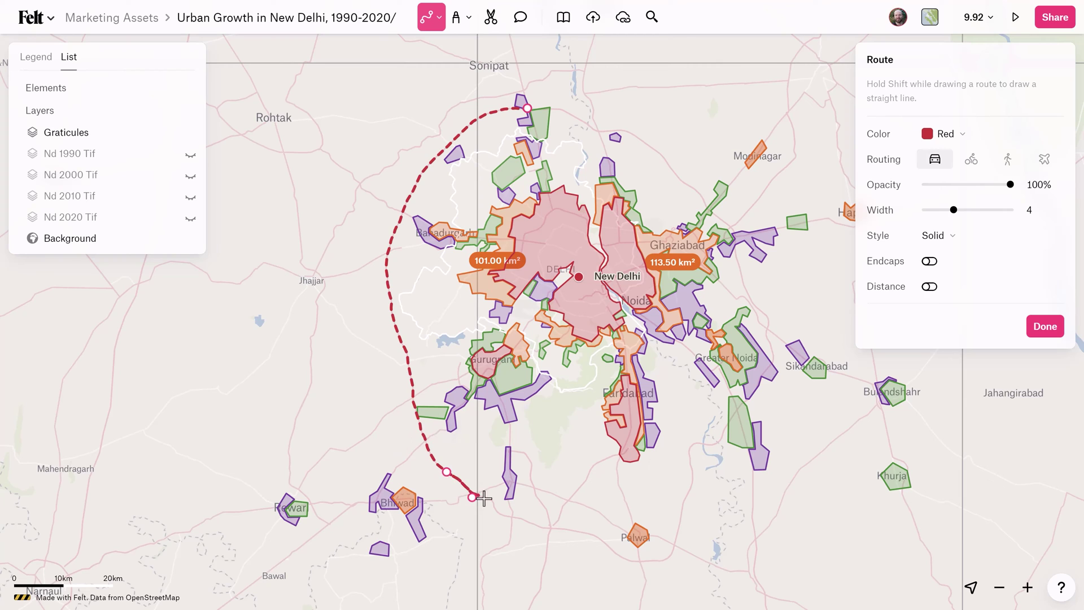
left_click_drag(509, 512, 540, 527)
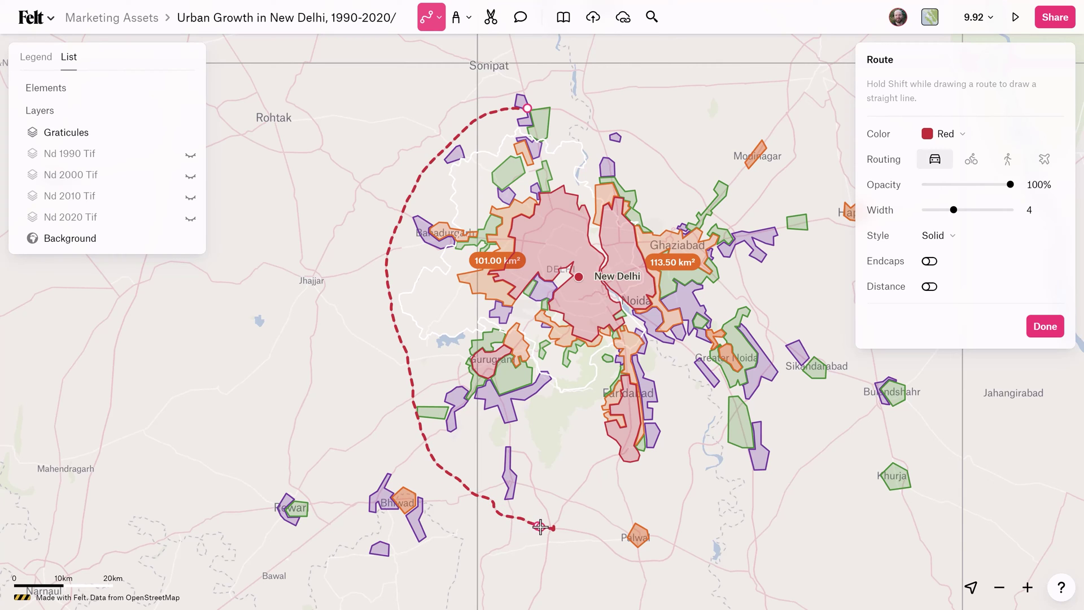
scroll(540, 527, "up", 5)
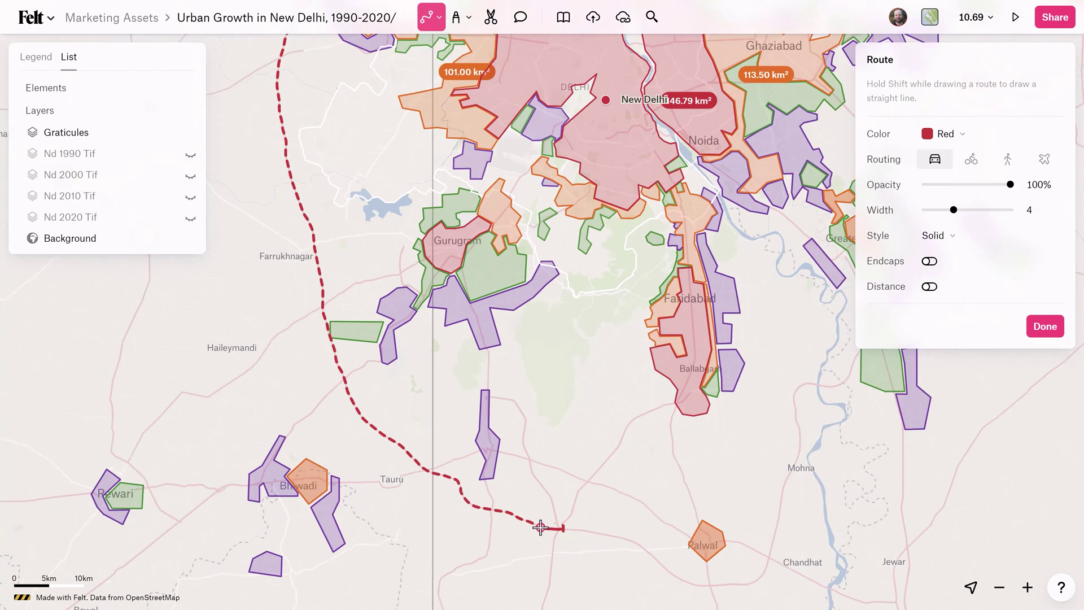
left_click_drag(540, 526, 496, 357)
scroll(508, 378, "up", 3)
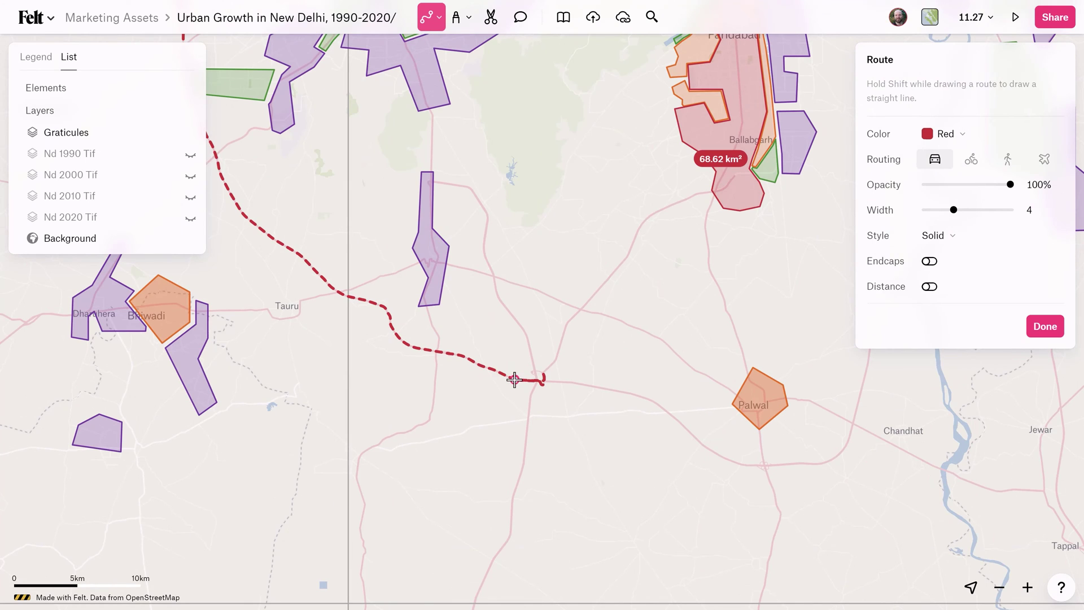
left_click(514, 380)
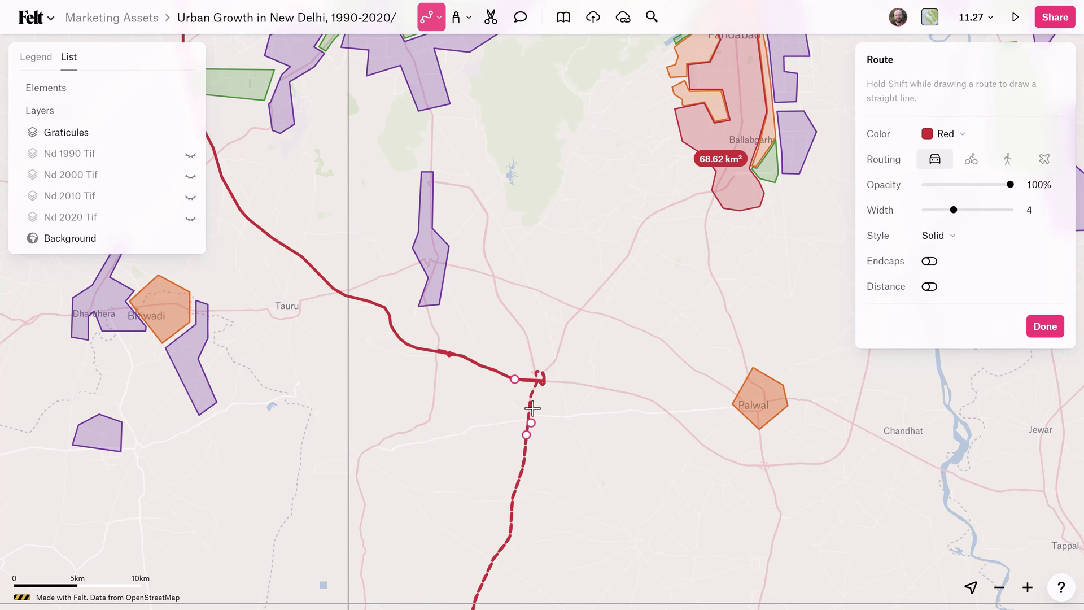
key("Return")
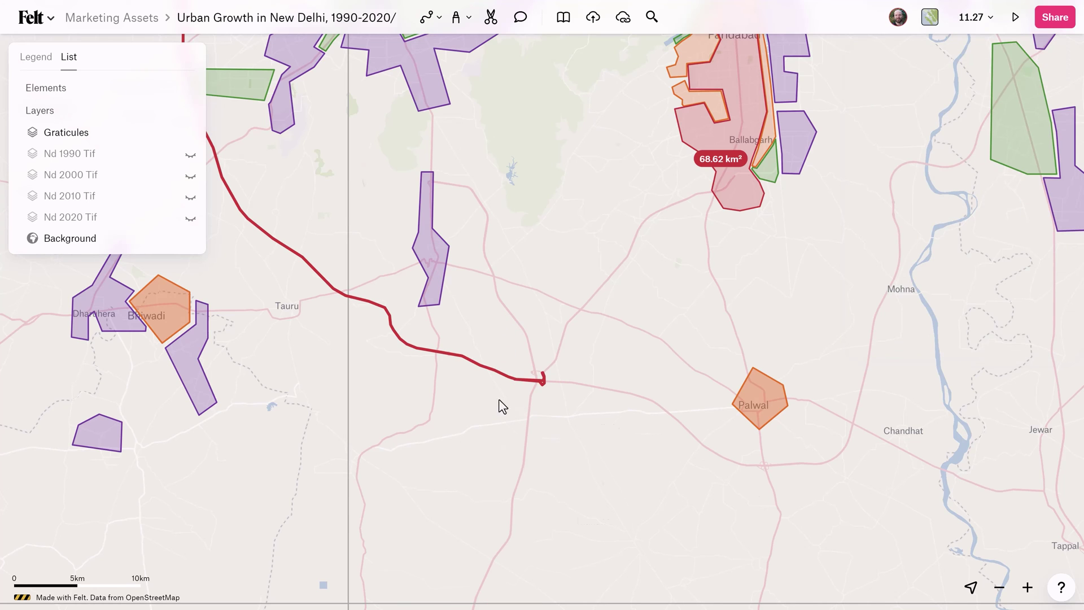
Adjust the southern endpoint of the western driving route so it stops at the highway junction without the stray loop
scroll(504, 389, "up", 3)
left_click(507, 376)
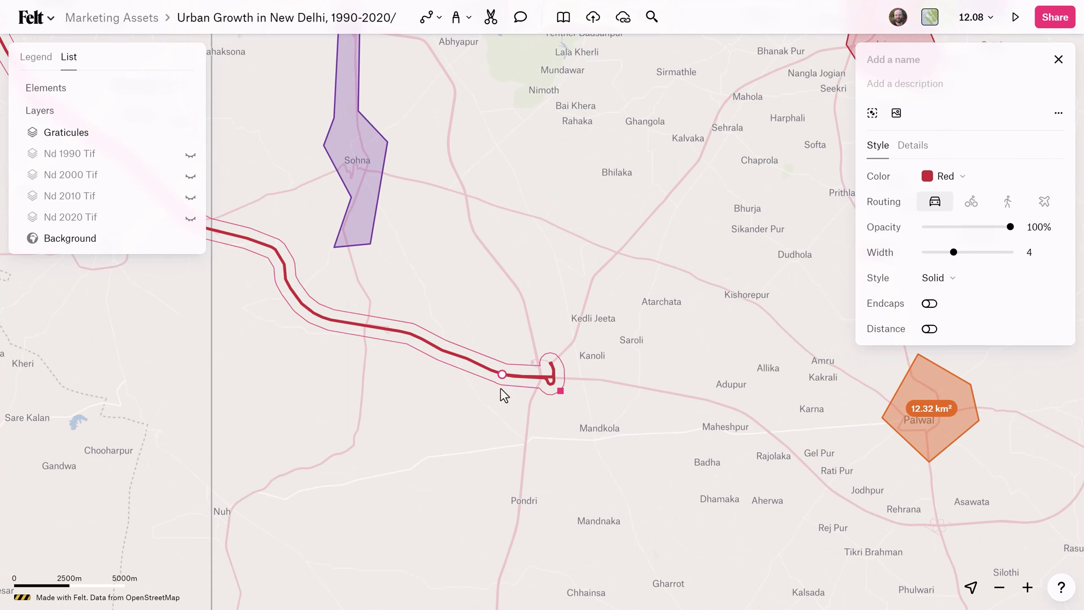
left_click_drag(502, 375, 528, 375)
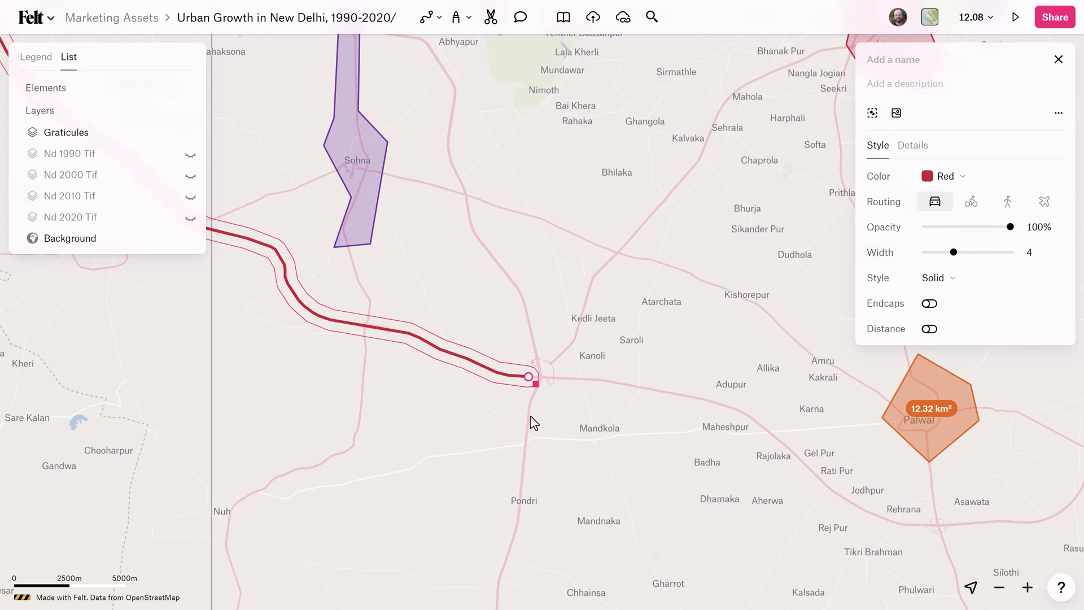
Draw a second driving route from the first route's northern end around the east of Delhi, passing south of Palwal
scroll(534, 423, "down", 3)
scroll(522, 418, "up", 2)
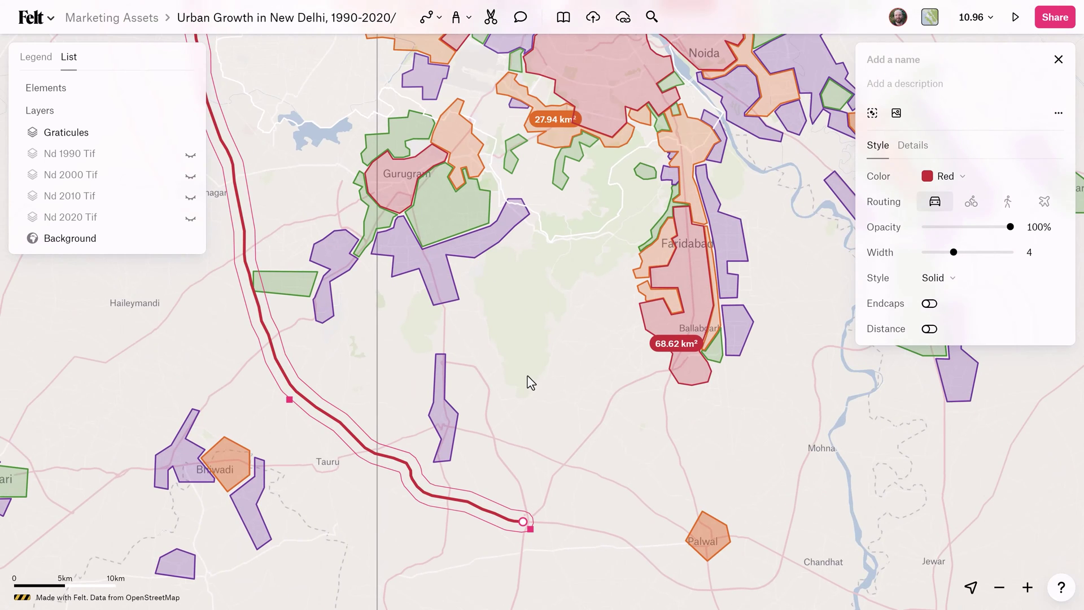
scroll(530, 381, "down", 2)
scroll(546, 356, "up", 1)
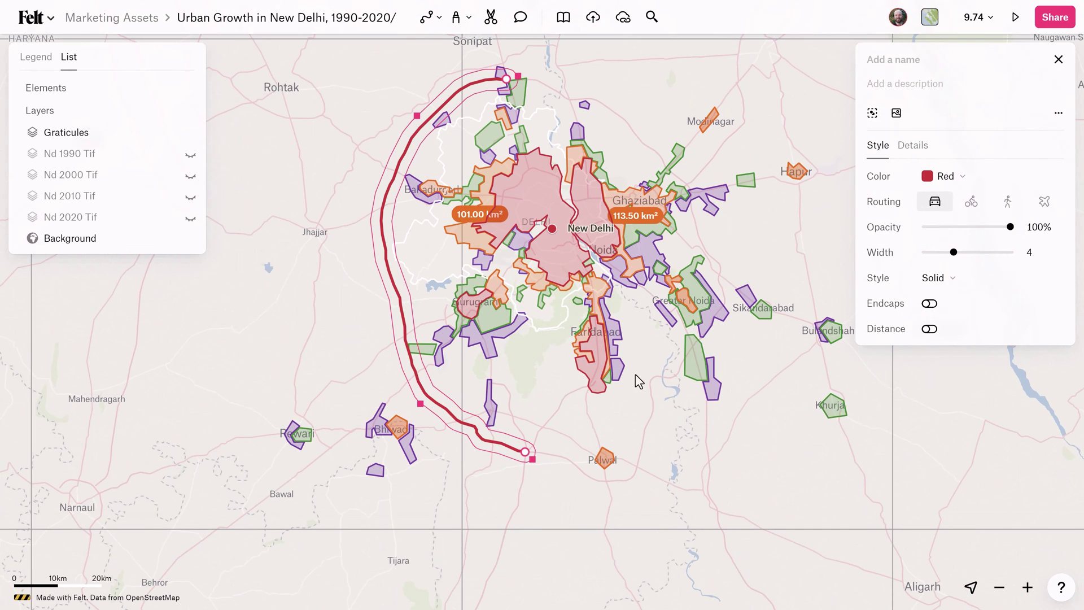
key("r")
left_click(651, 417)
left_click(597, 484)
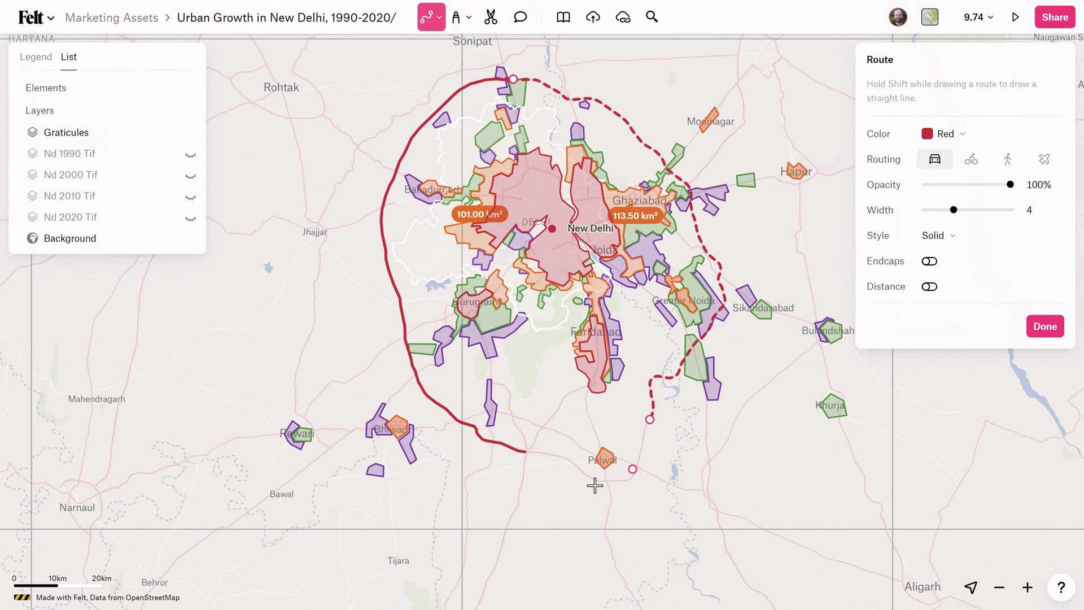
left_click(584, 481)
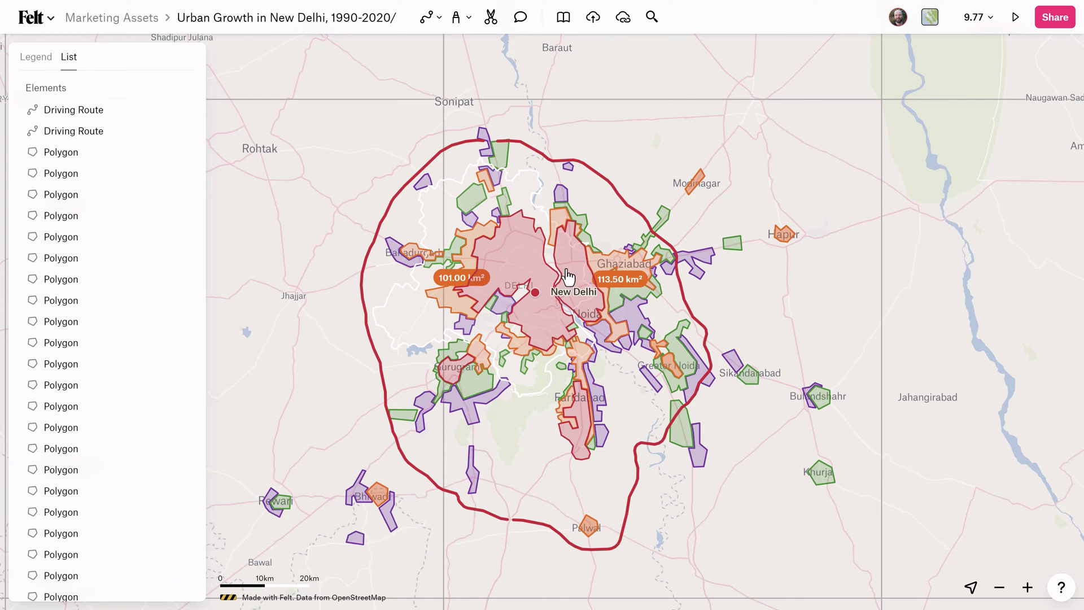
Select the red Faridabad polygon and extend the selection to all elements with the same color
left_click(69, 156)
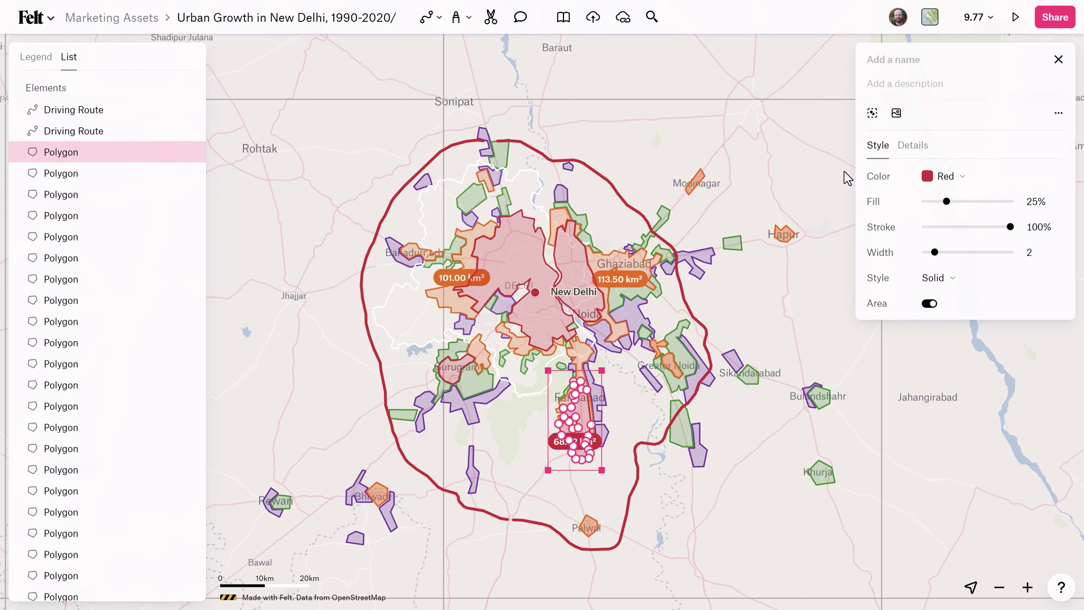
right_click(66, 159)
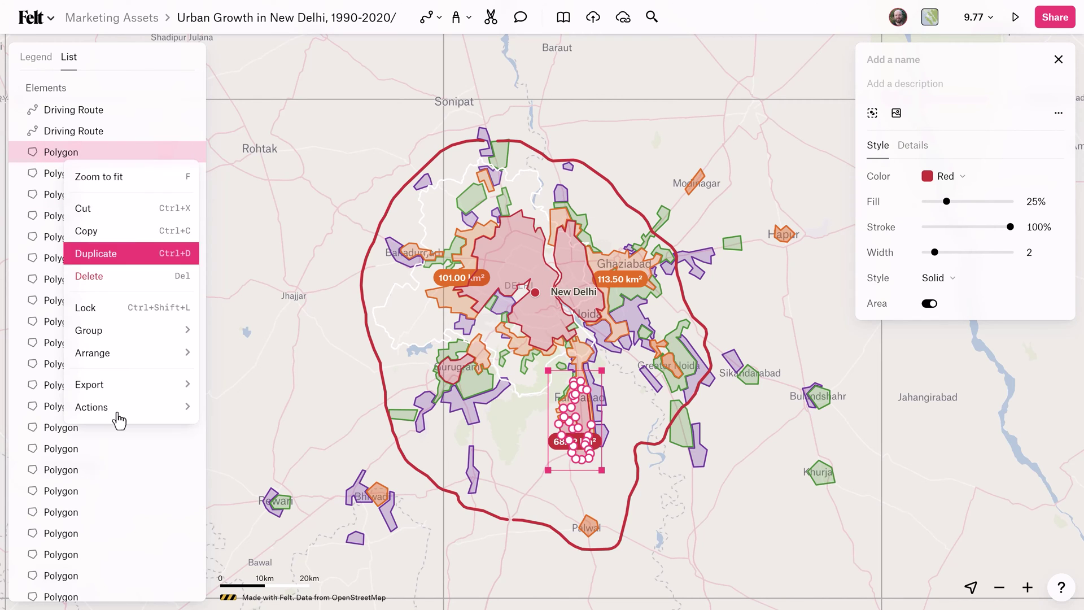
mouse_move(119, 417)
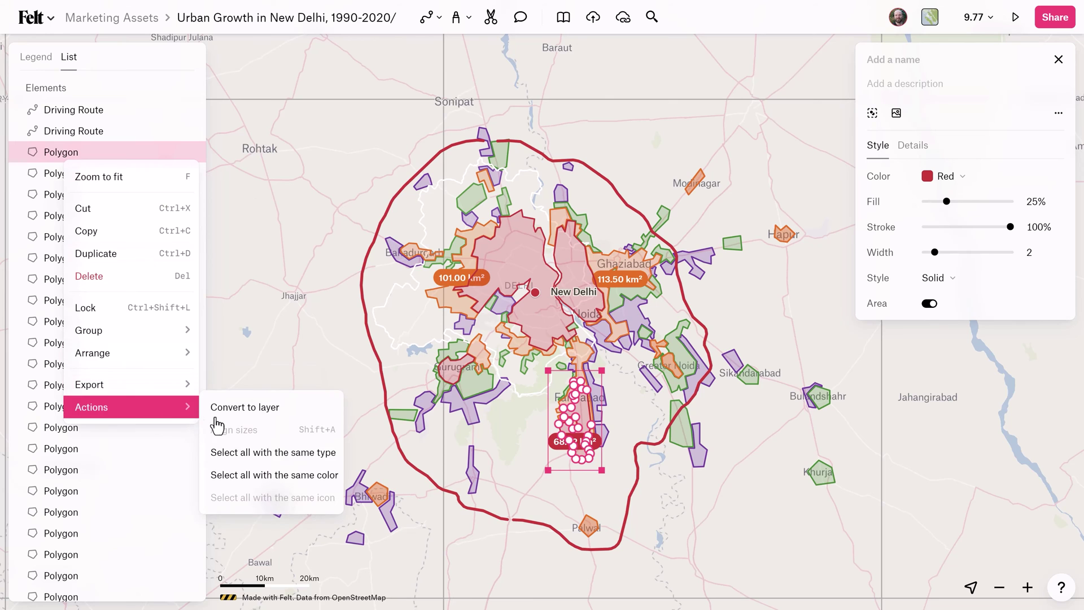
left_click(255, 475)
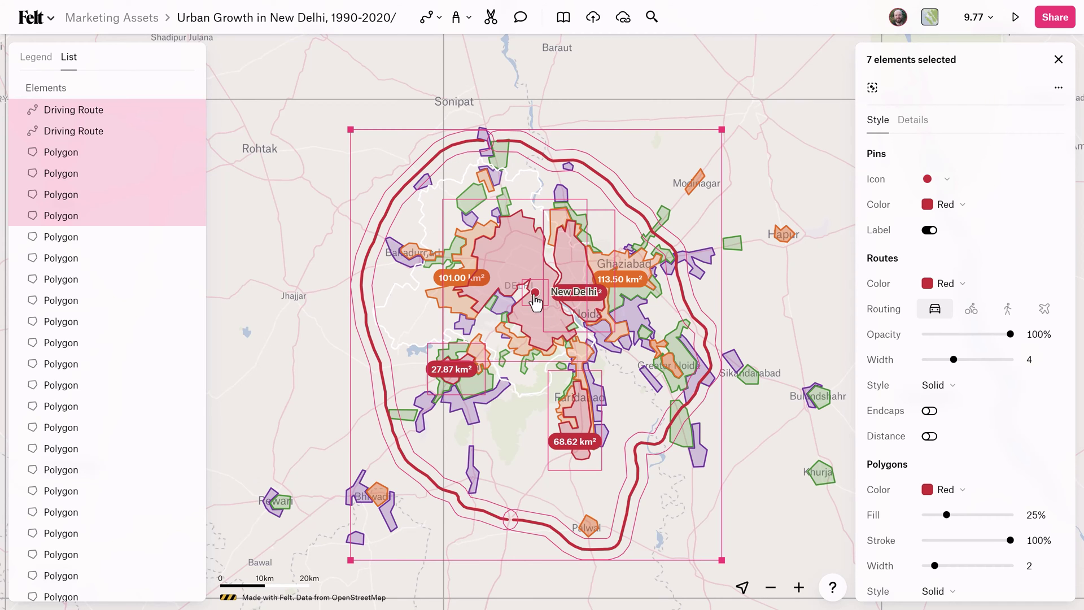
Recolor both driving routes yellow
left_click(73, 111)
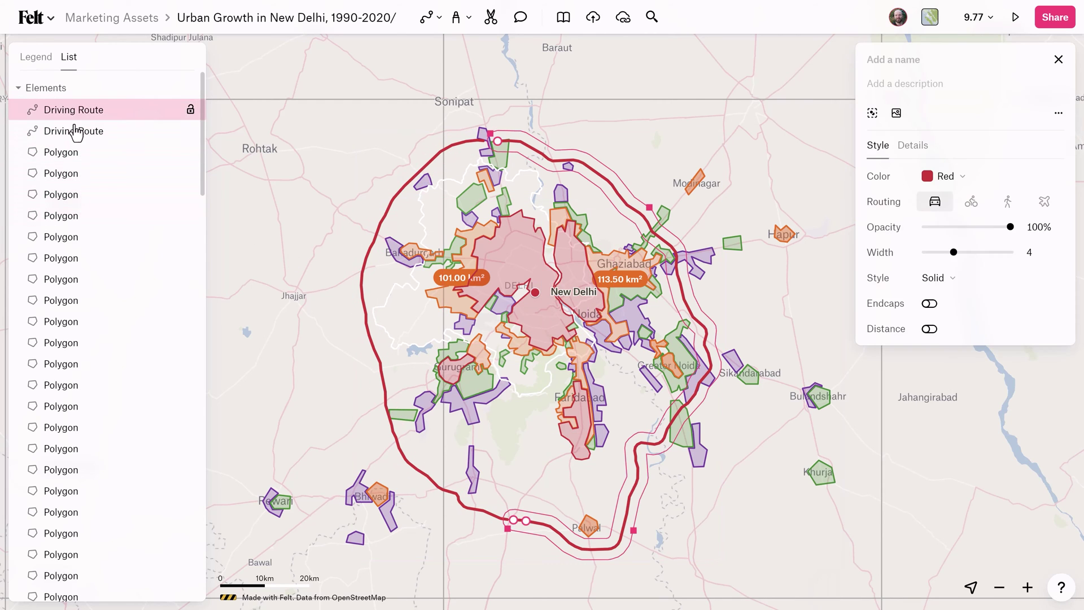
left_click(75, 133, "shift")
left_click(960, 179)
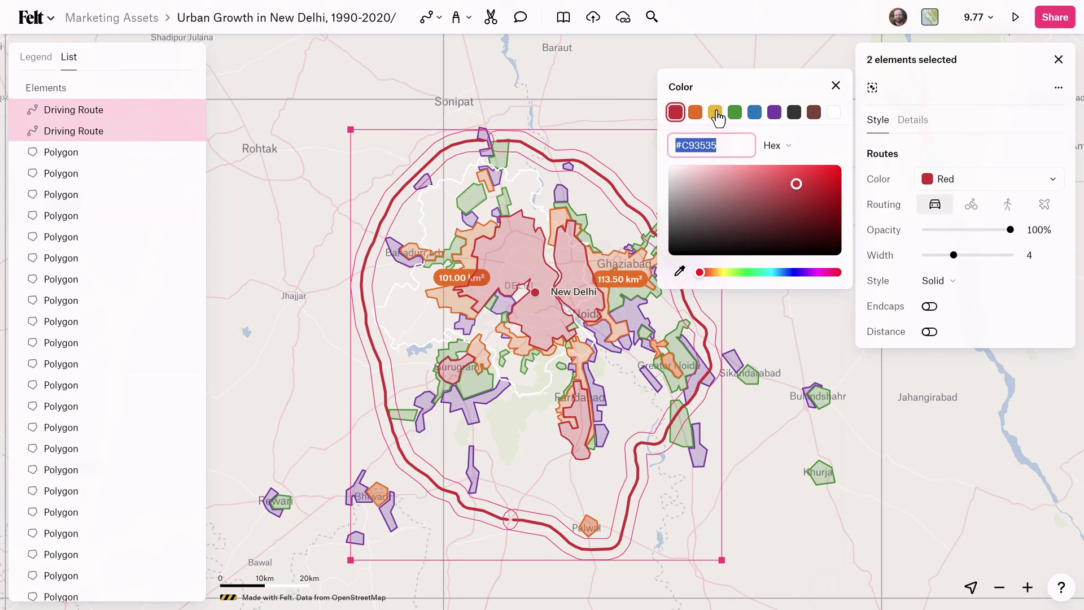
left_click(714, 111)
left_click(254, 128)
Change the New Delhi pin's color to brown
scroll(150, 280, "down", 3)
left_click(110, 589)
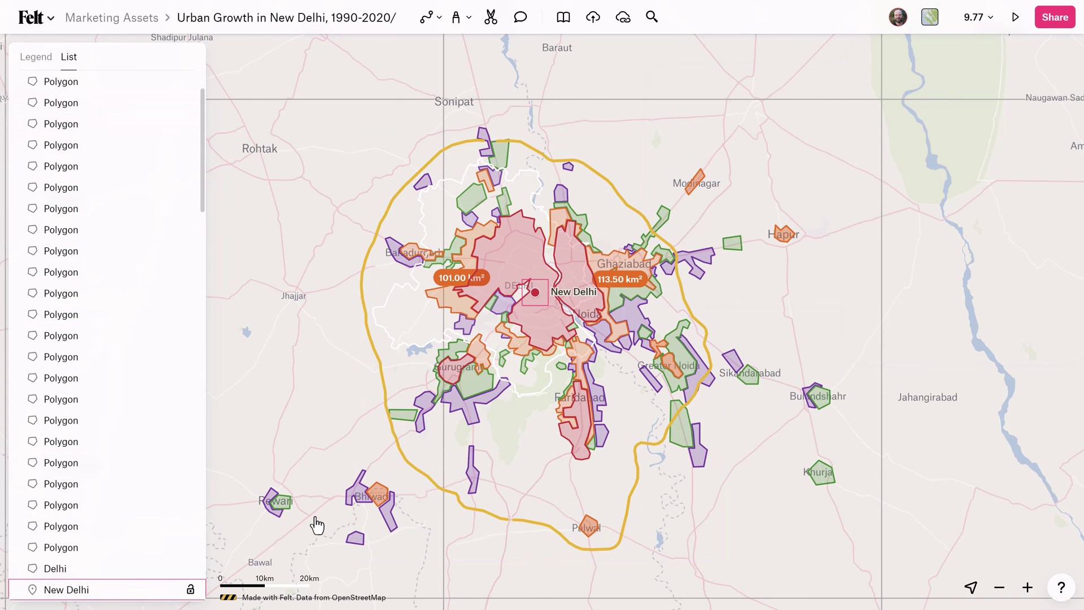
left_click(959, 330)
left_click(812, 266)
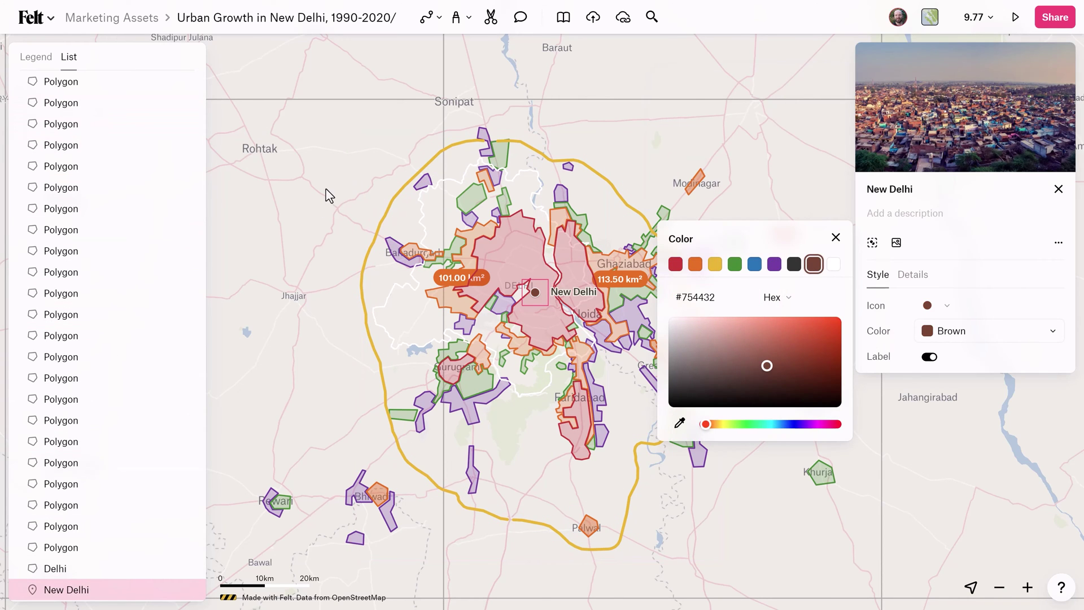
left_click(276, 170)
Select the red Faridabad polygon and extend the selection to every element of the same color
scroll(65, 152, "up", 3)
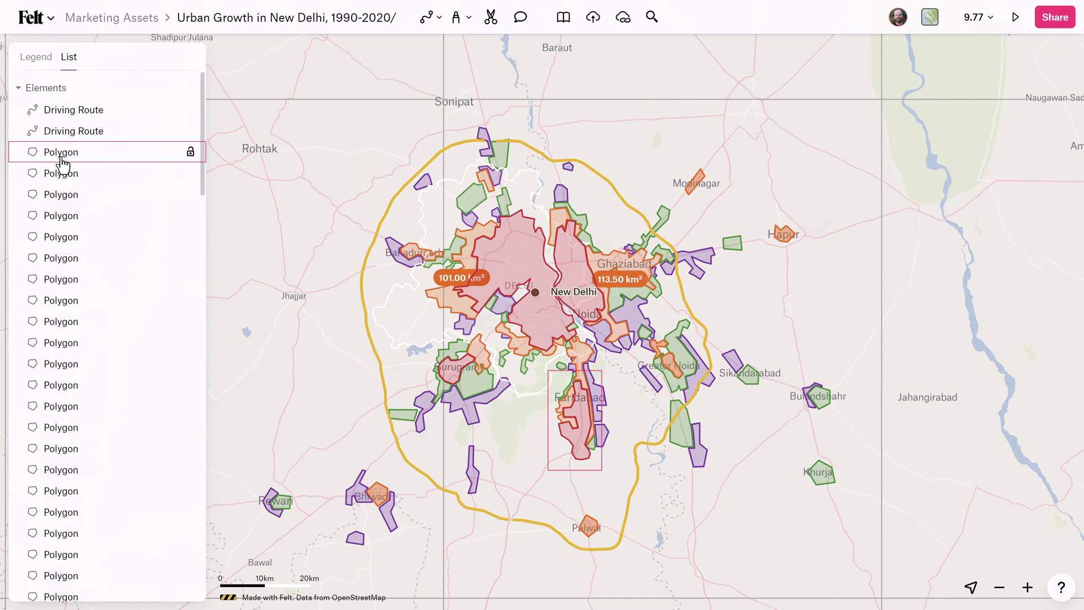
left_click(63, 159)
right_click(63, 160)
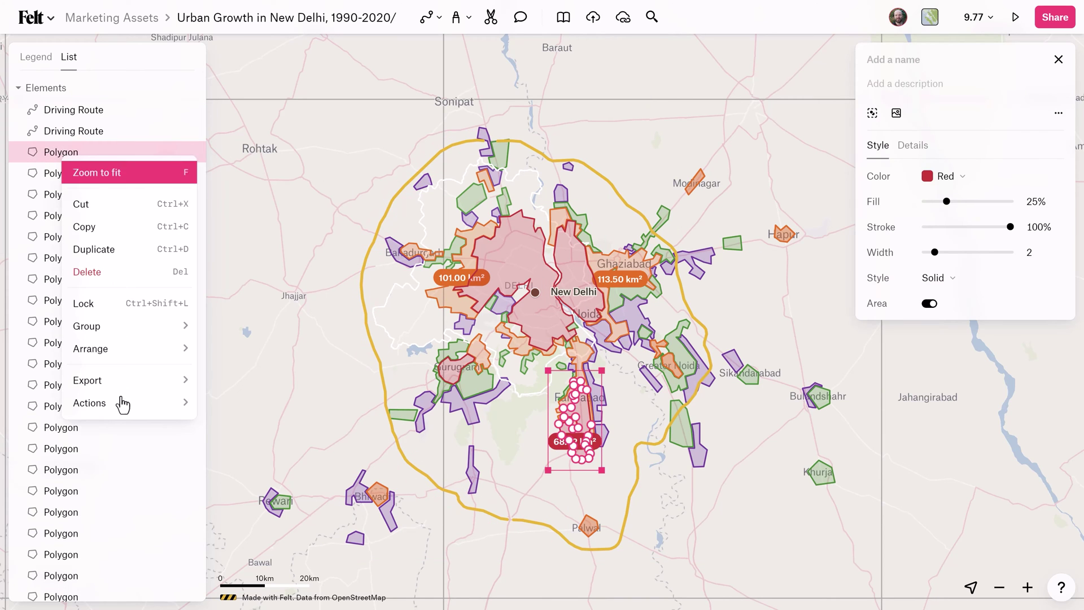
mouse_move(149, 405)
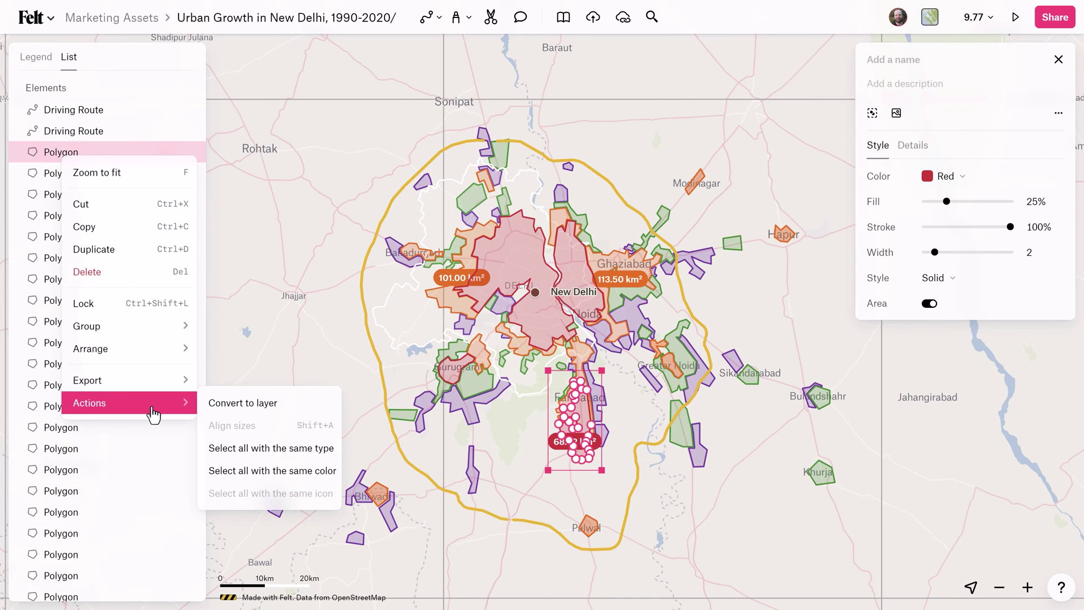
left_click(229, 476)
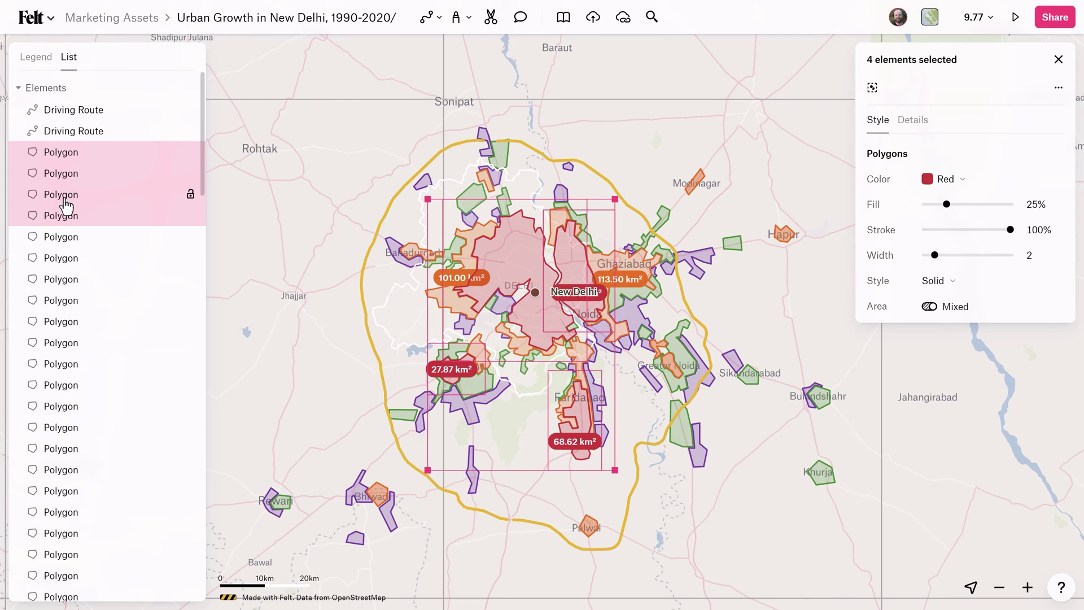
Group the selected red polygons and name the group 1990
right_click(69, 179)
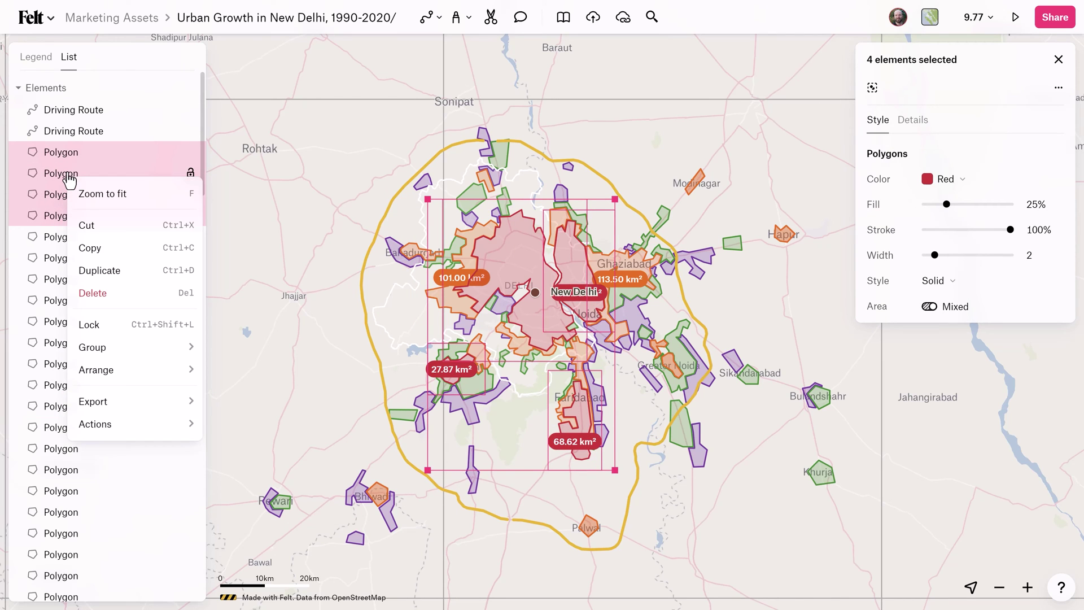
mouse_move(118, 349)
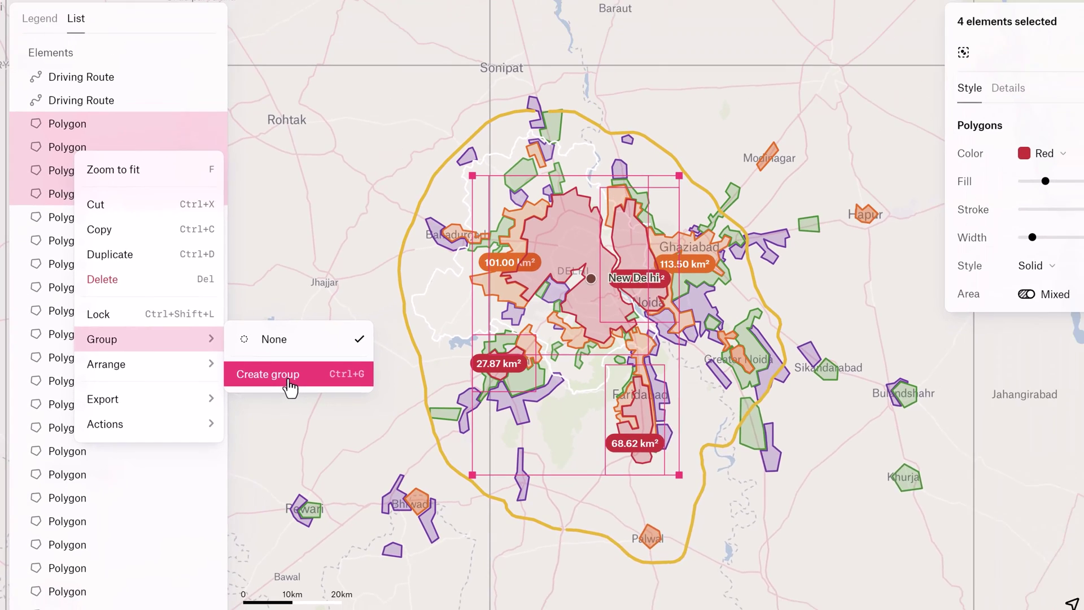
left_click(327, 374)
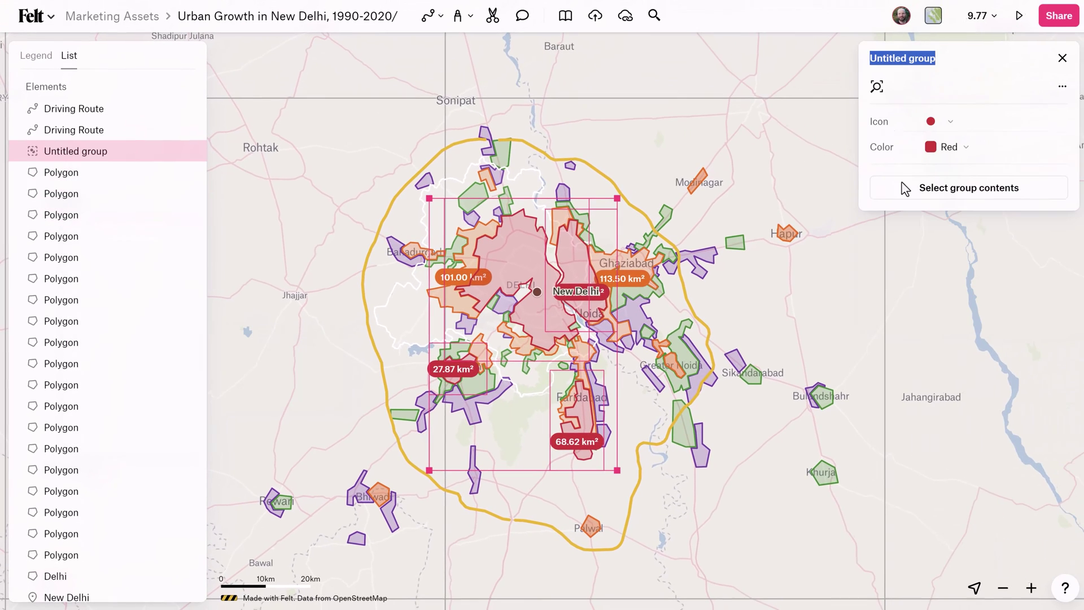
type("1990")
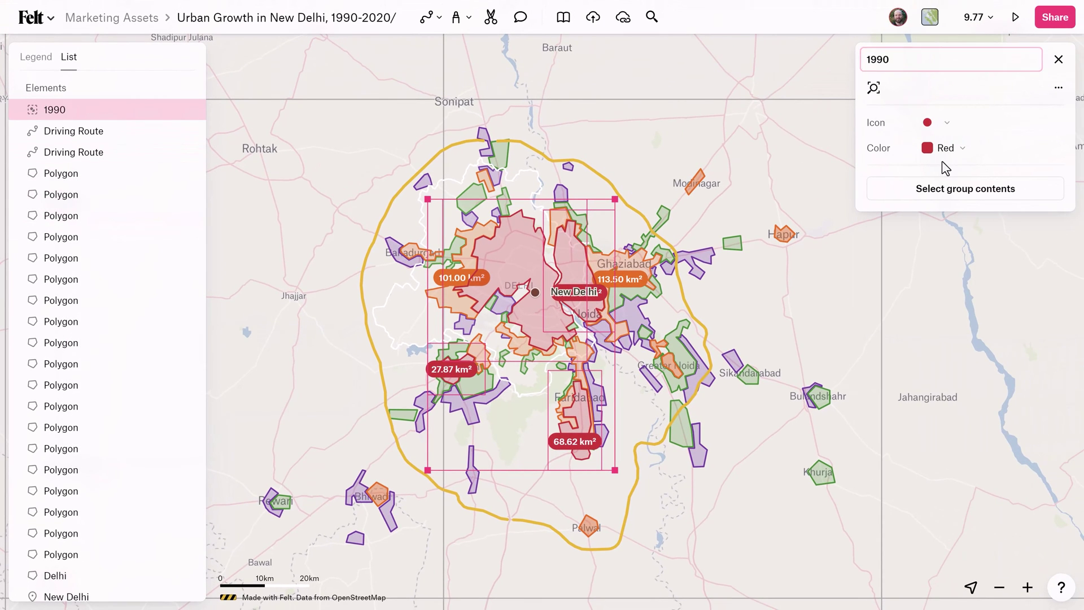
key("Return")
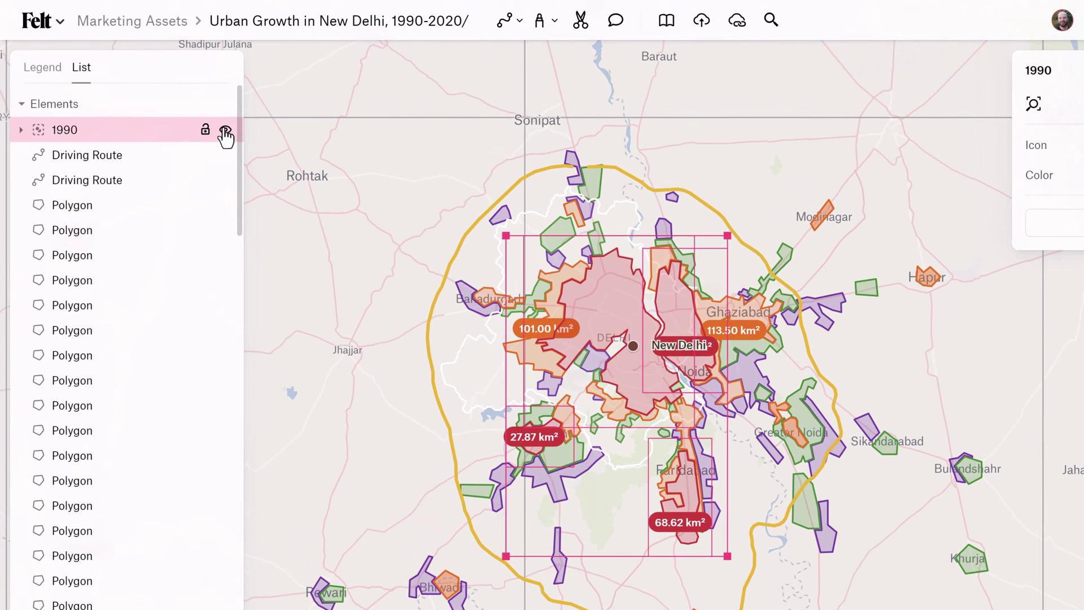
Toggle the 1990 group's visibility off and on to check its polygons on the map
left_click(226, 132)
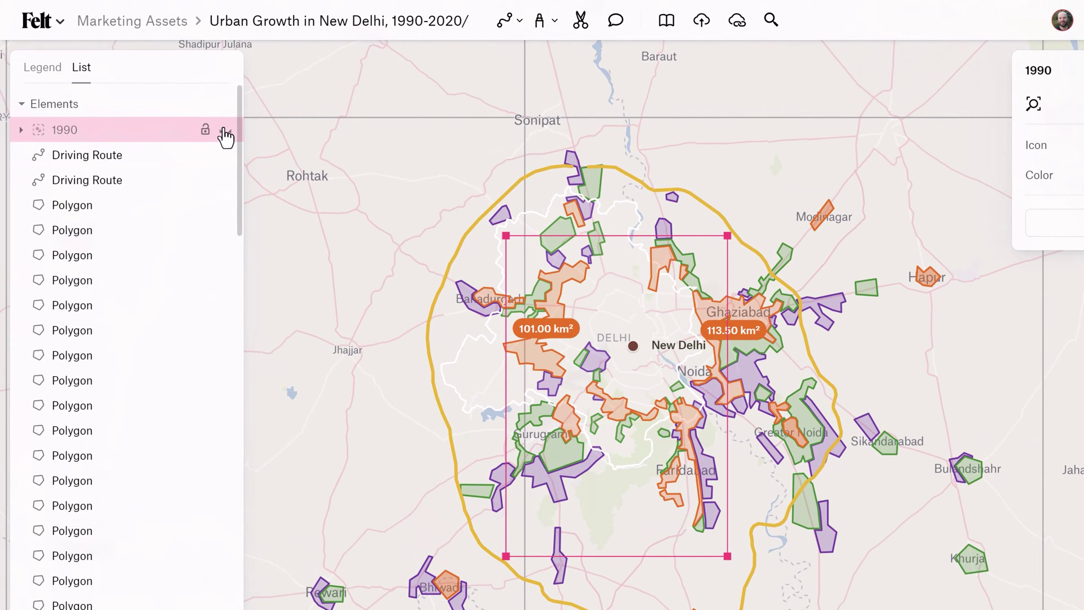
left_click(226, 132)
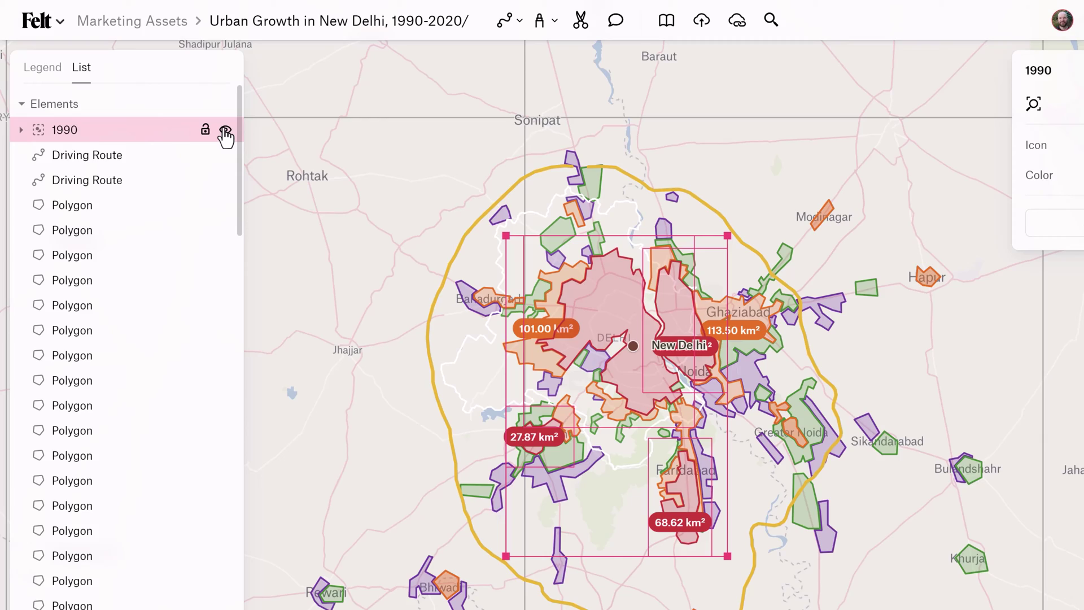
left_click(225, 132)
left_click(226, 132)
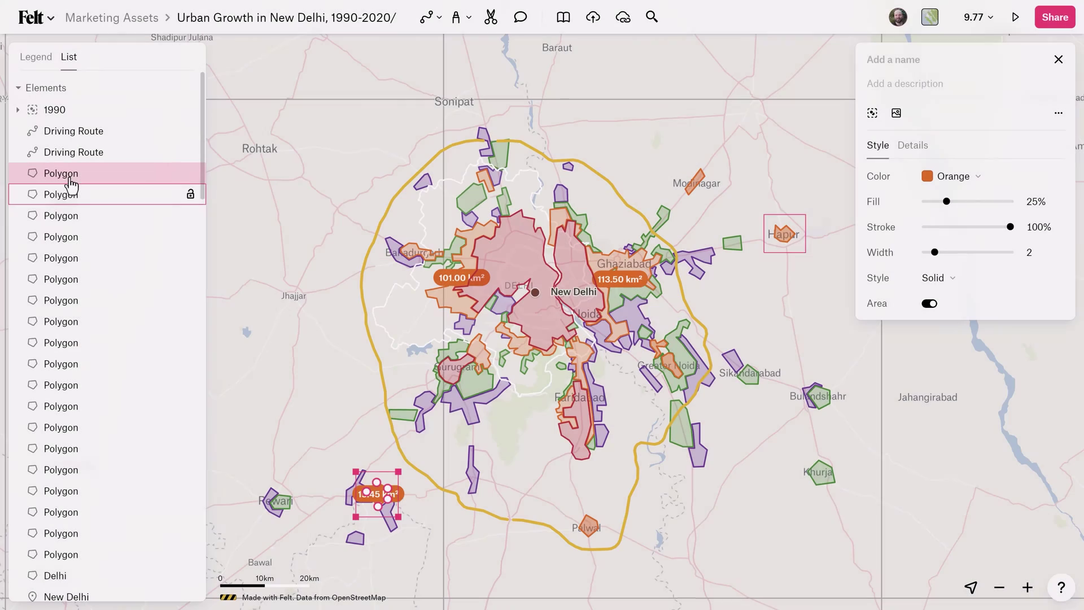
Extend the selection from the orange Bhiwadi polygon to all elements with the same color
right_click(68, 178)
mouse_move(146, 431)
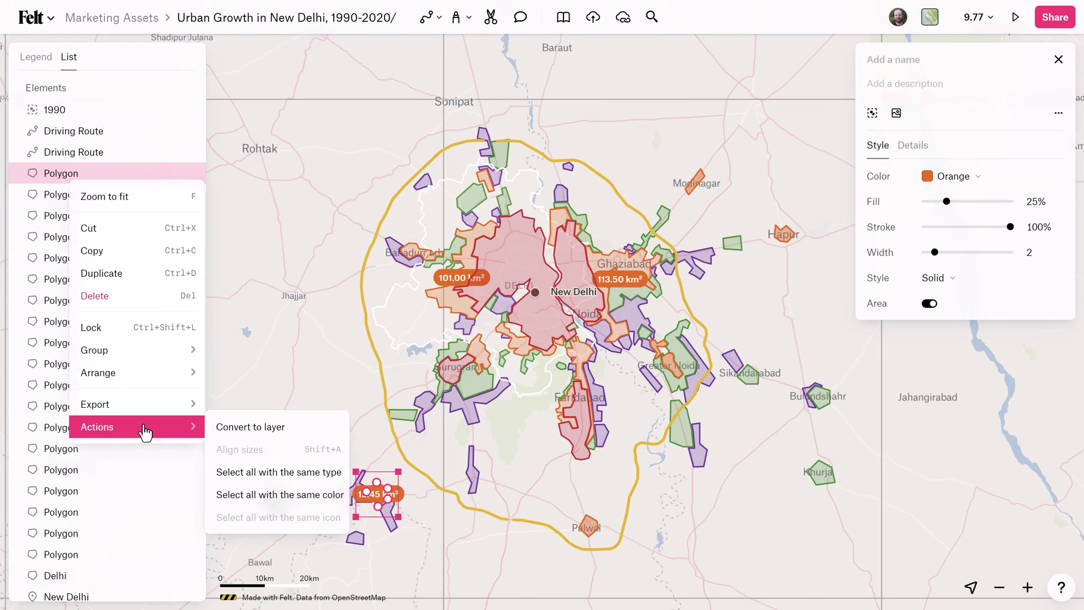
left_click(269, 494)
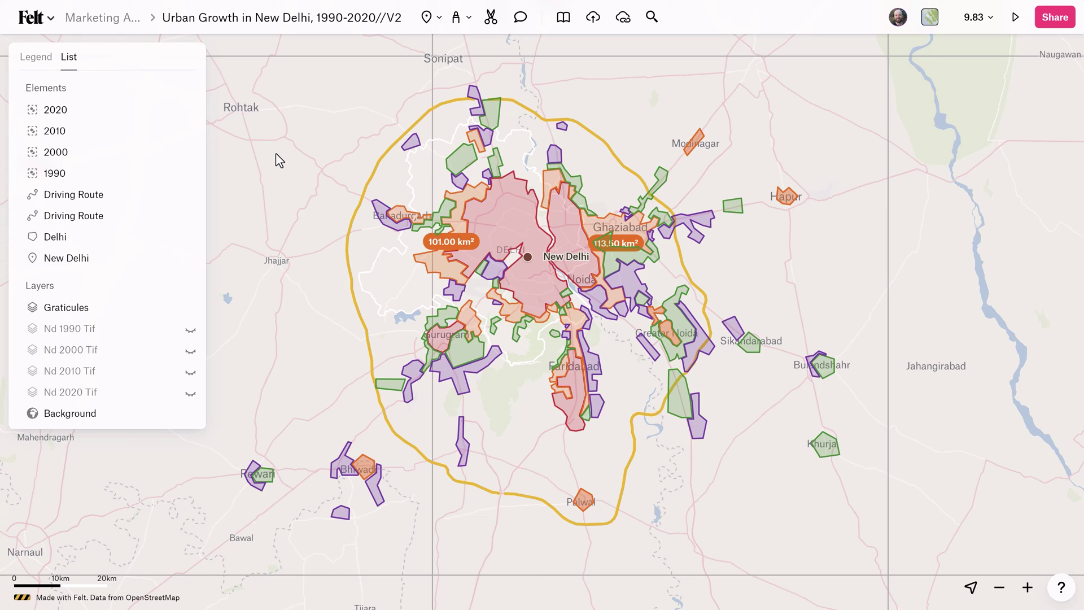
Compare the year groups as shown in the legend with the full element list
left_click(36, 57)
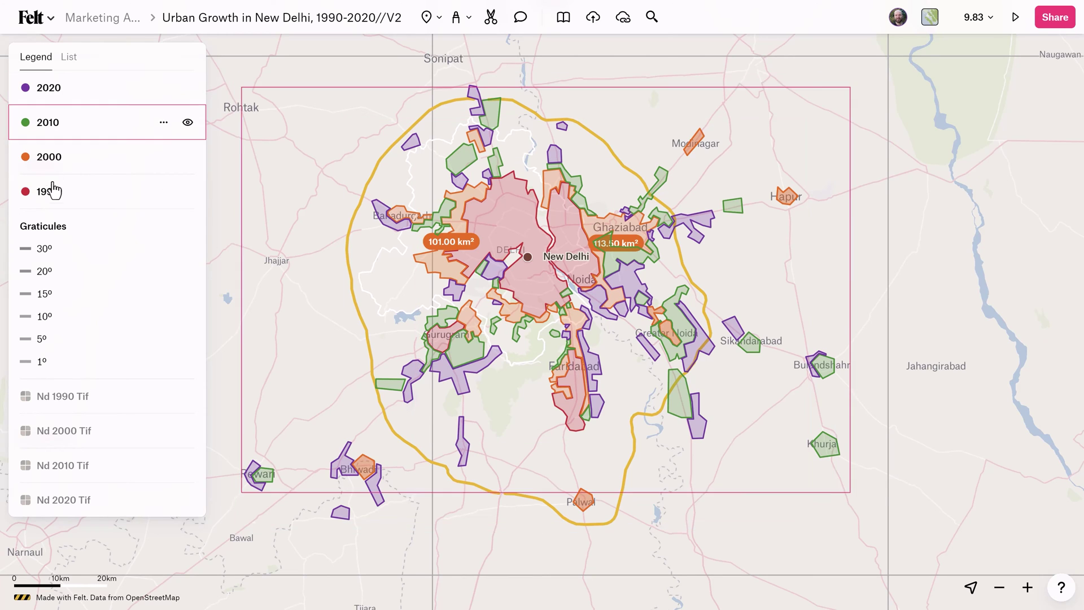
left_click(69, 58)
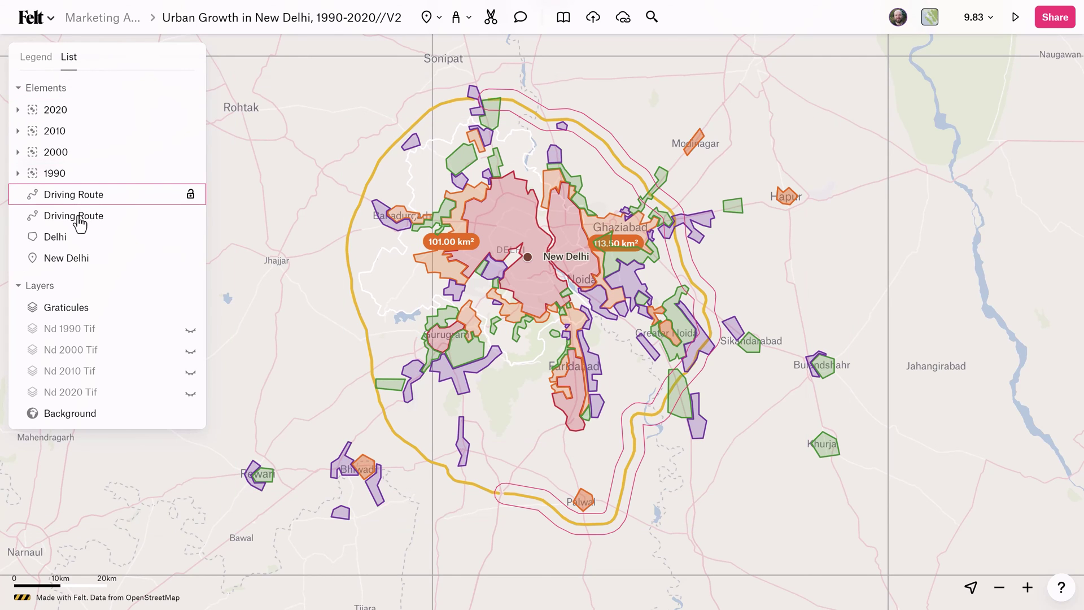
left_click(37, 58)
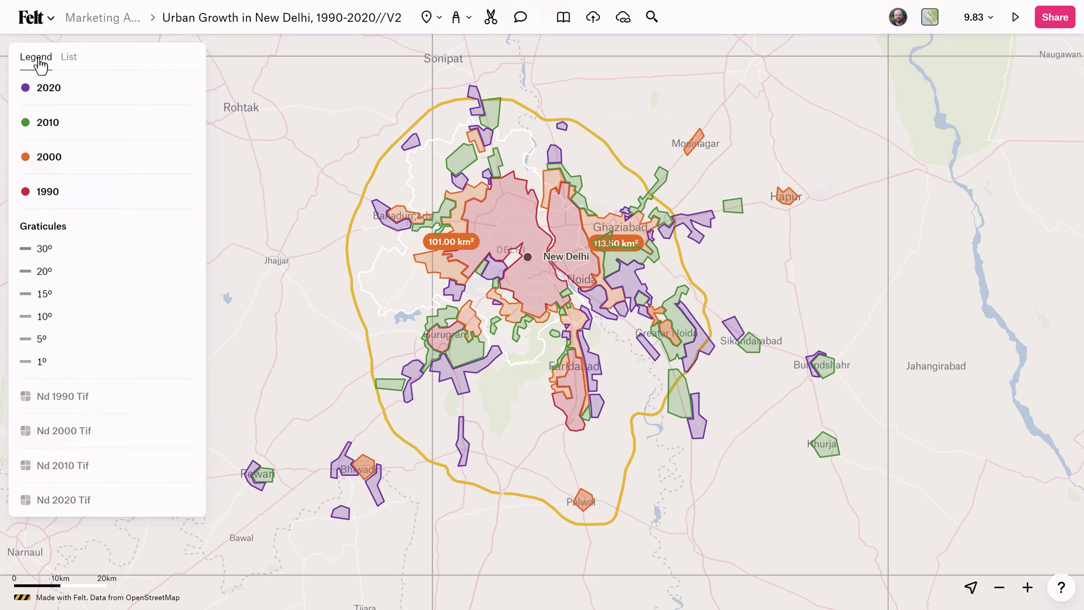
Set the 2020 group's legend icon to the Thumbs Up emoji
left_click(49, 96)
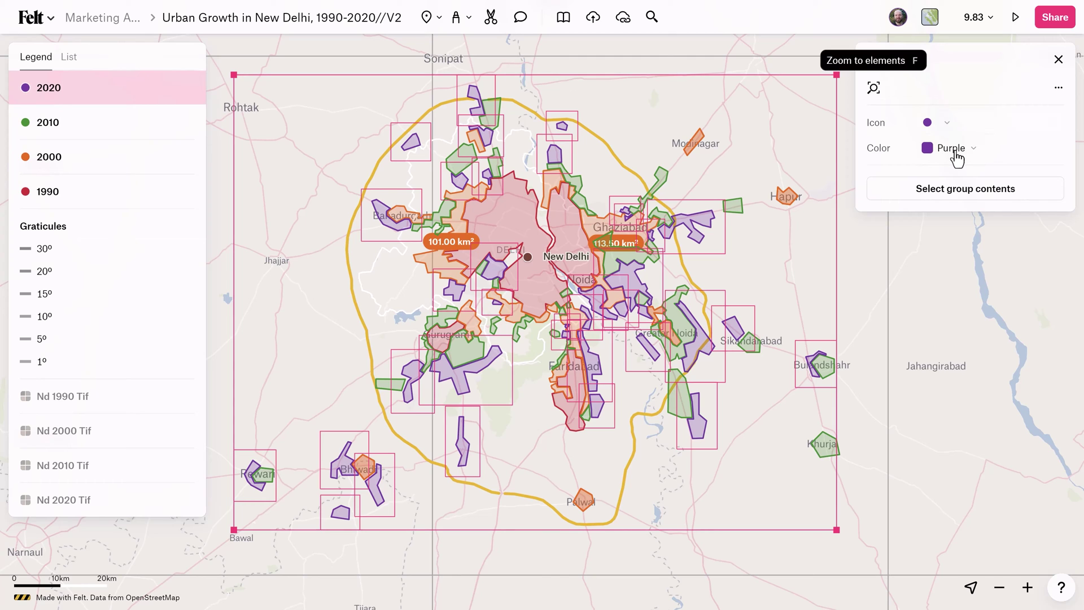
left_click(946, 129)
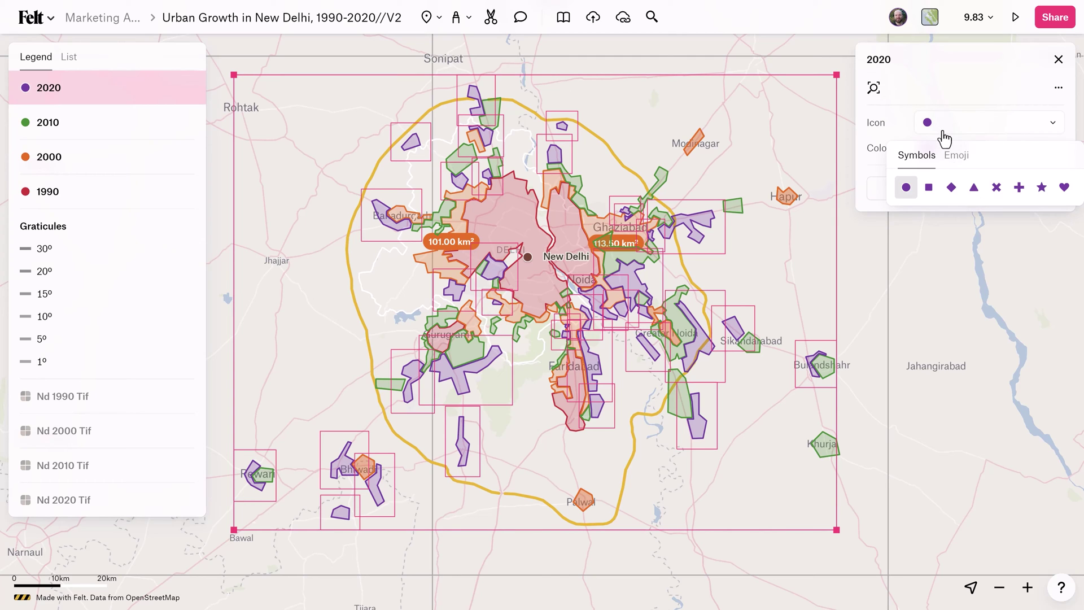
left_click(957, 157)
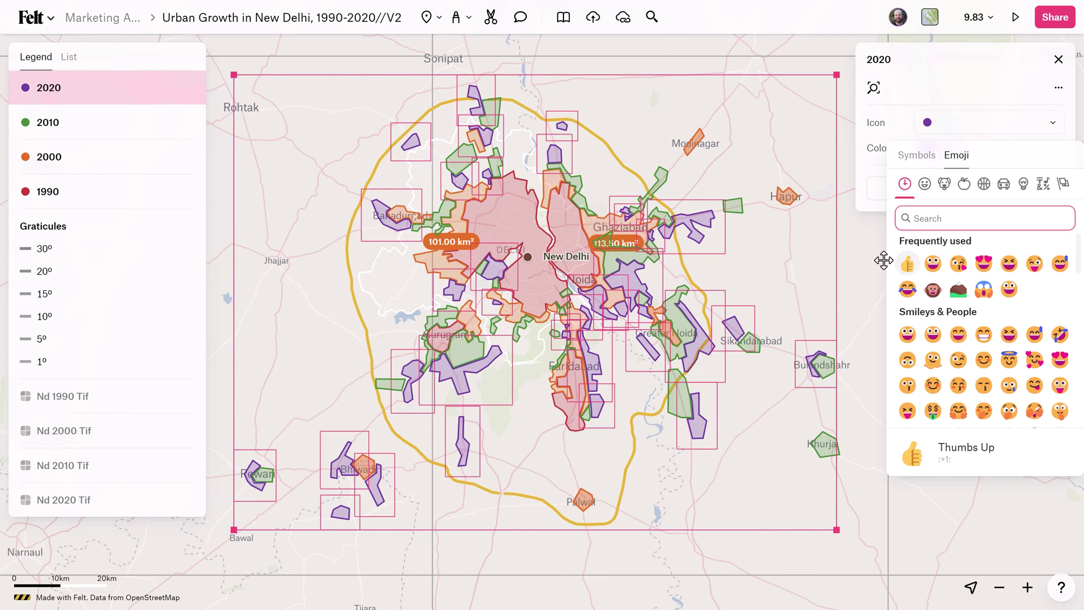
left_click(906, 263)
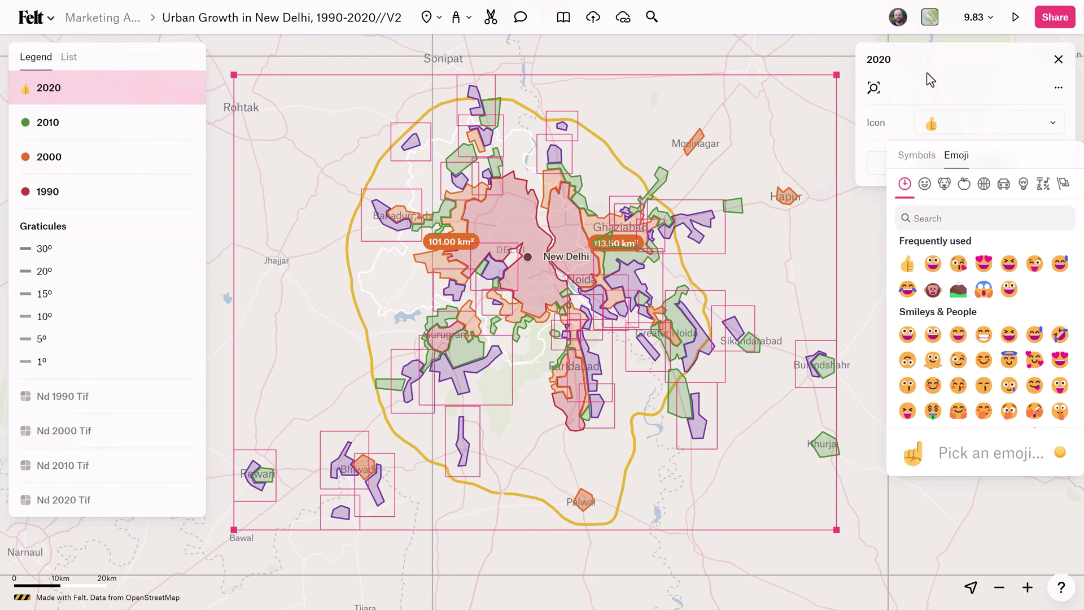
left_click(948, 120)
left_click(948, 167)
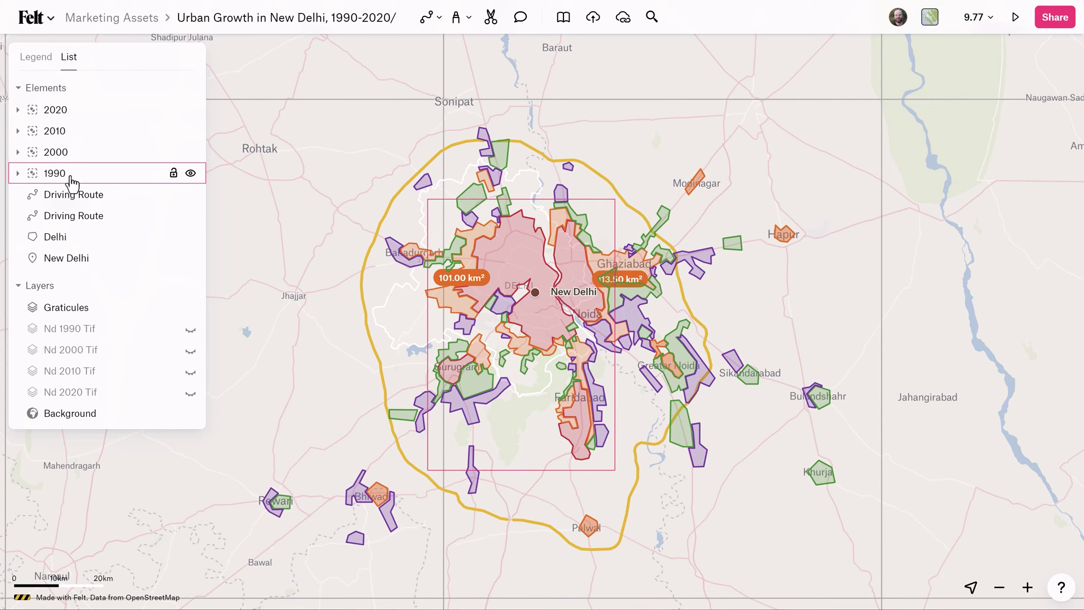
Add a Year attribute with the value 1990 to the Faridabad polygon in the 1990 group
left_click(18, 175)
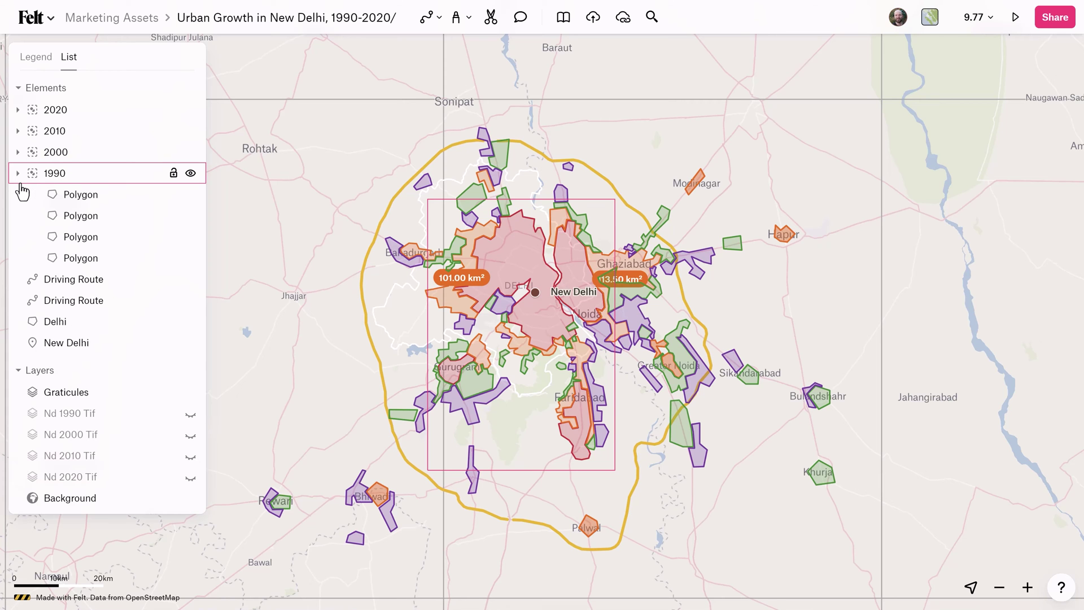
left_click(75, 198)
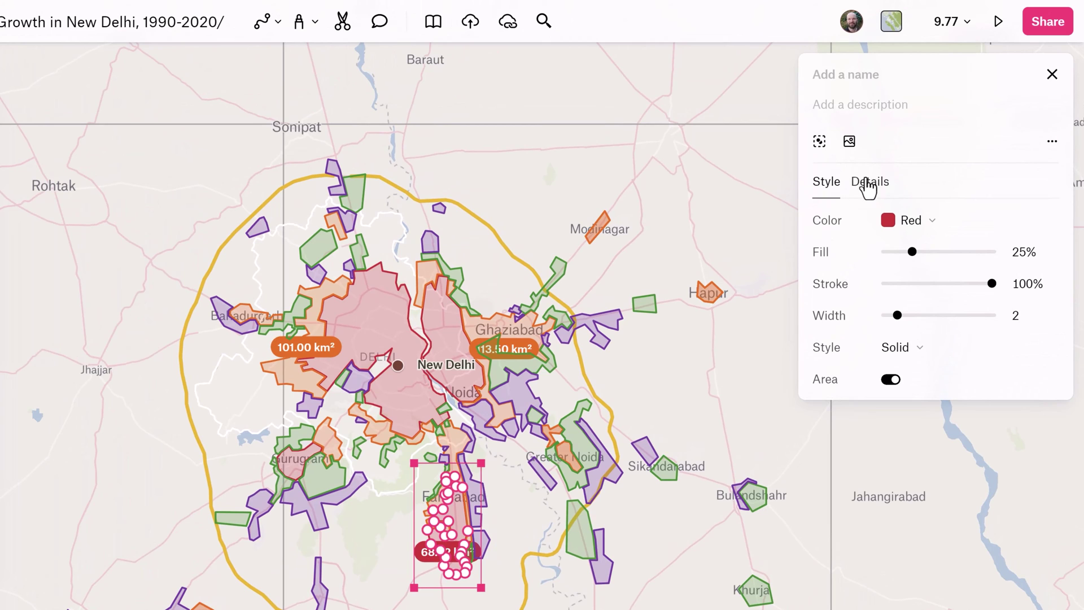
left_click(870, 186)
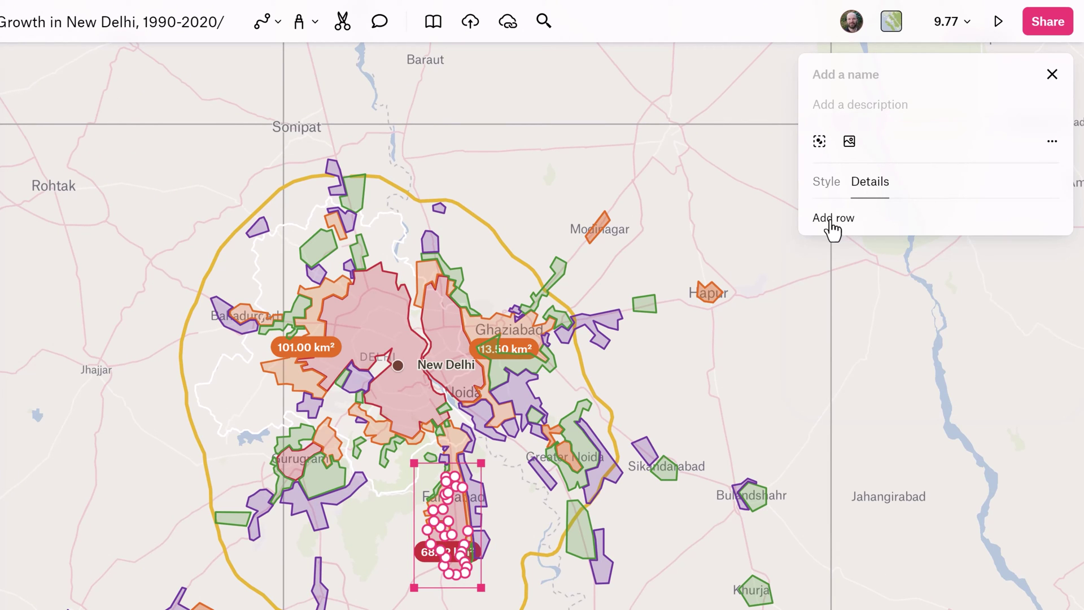
left_click(832, 223)
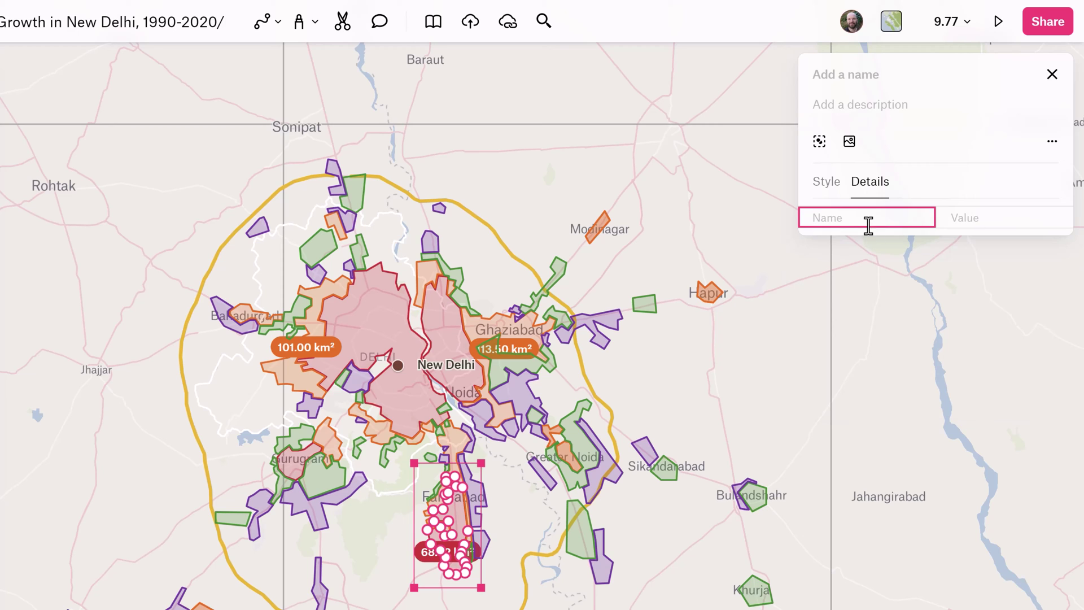
type("Year")
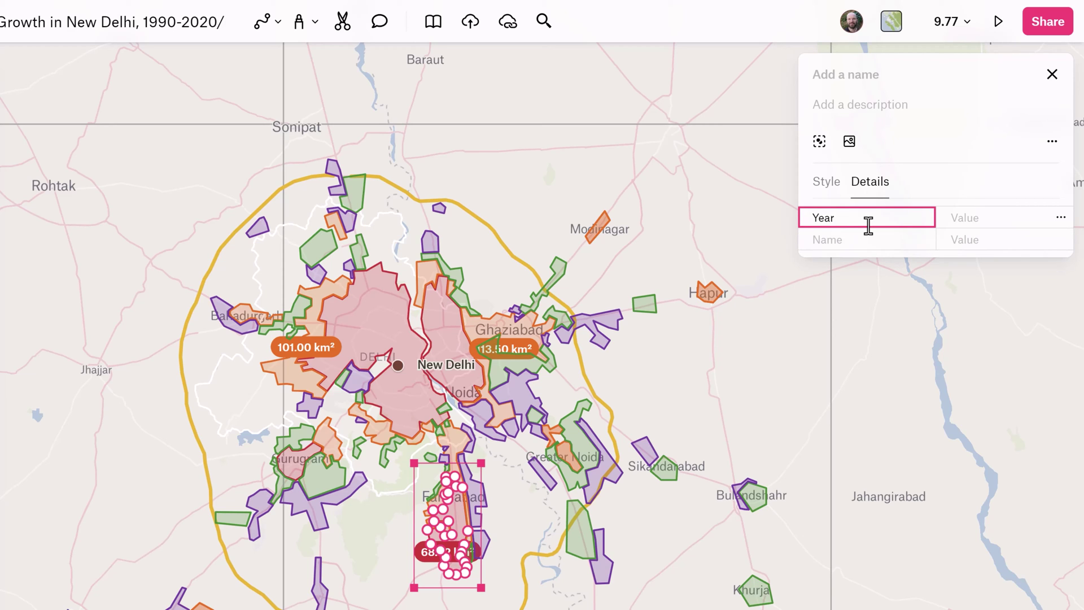
key("Tab")
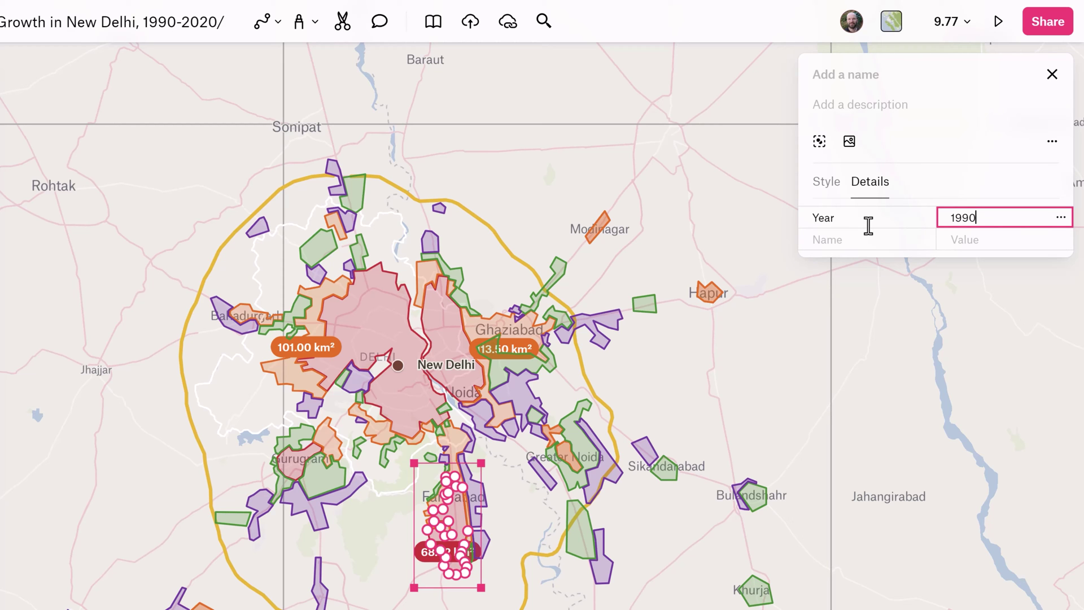
left_click(943, 110)
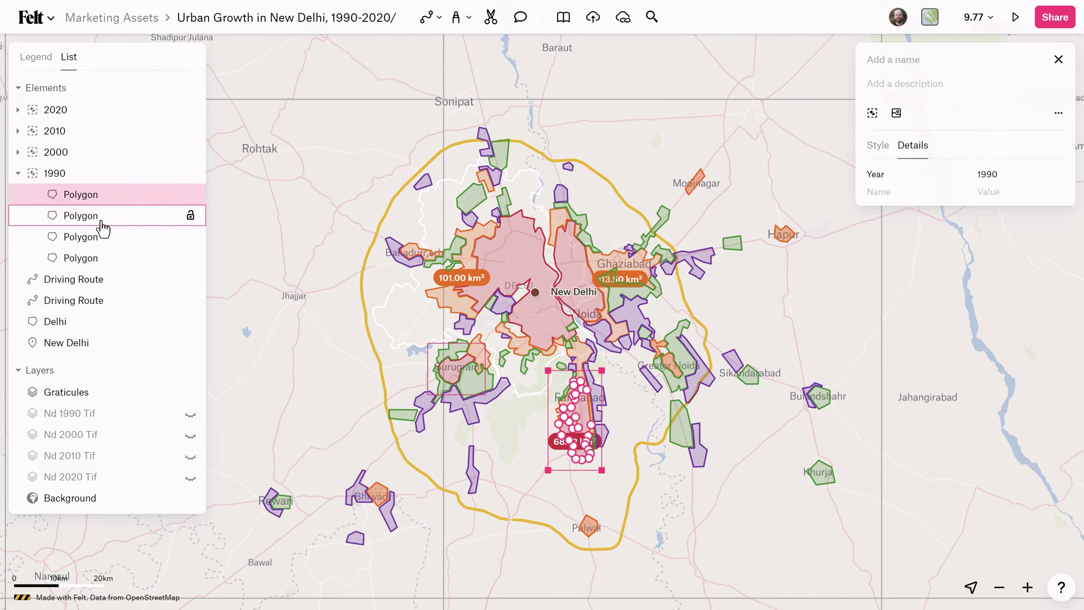
Select all the polygons contained in the 1990 group
left_click(53, 175)
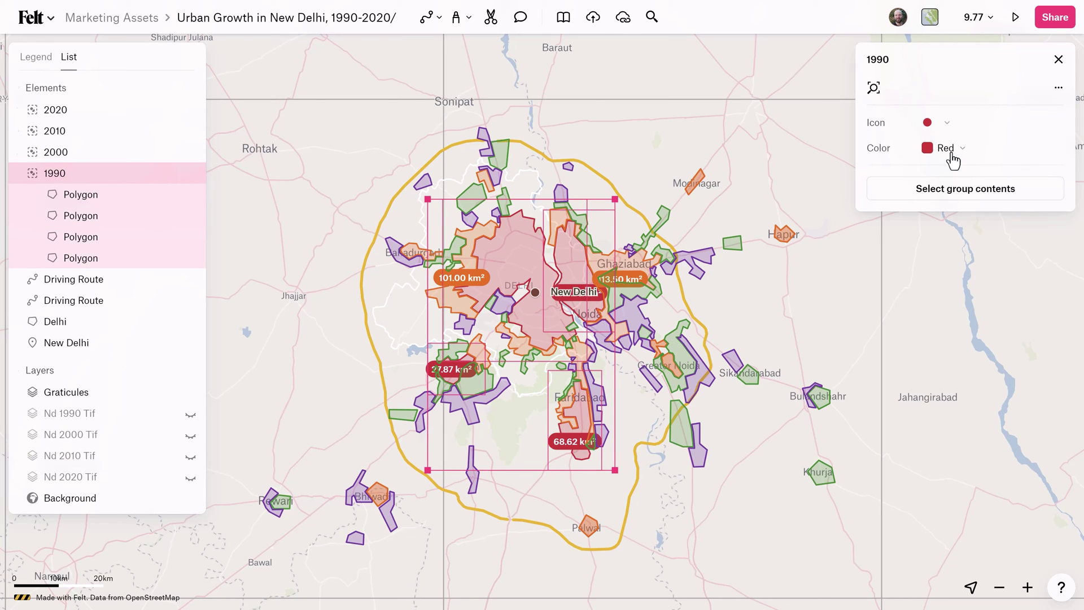
left_click(965, 189)
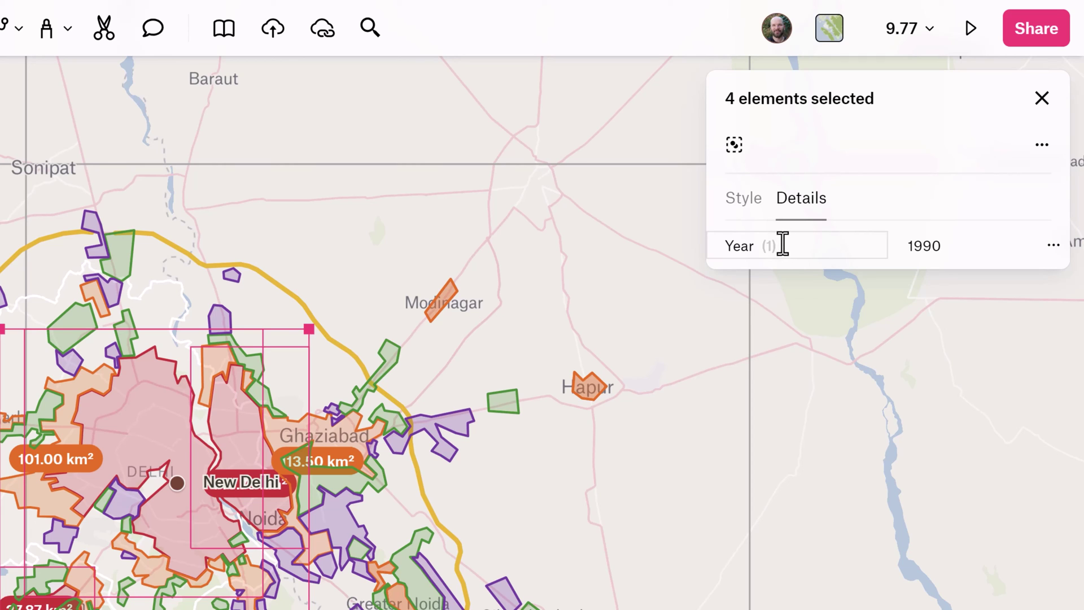
Apply the Year 1990 attribute to all selected polygons of the 1990 group and collapse that group
left_click(1054, 246)
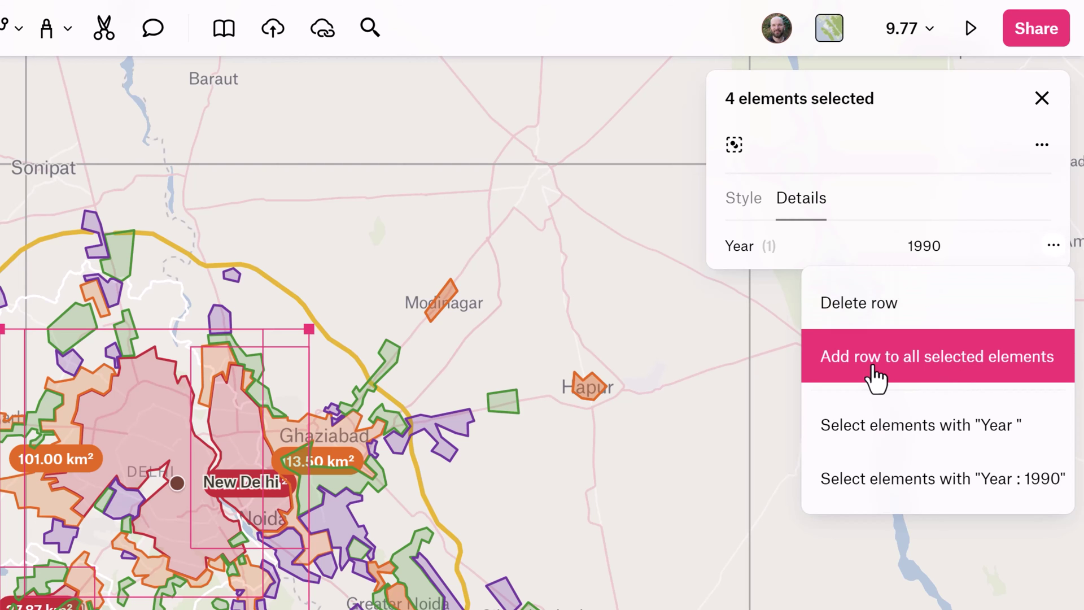
left_click(958, 371)
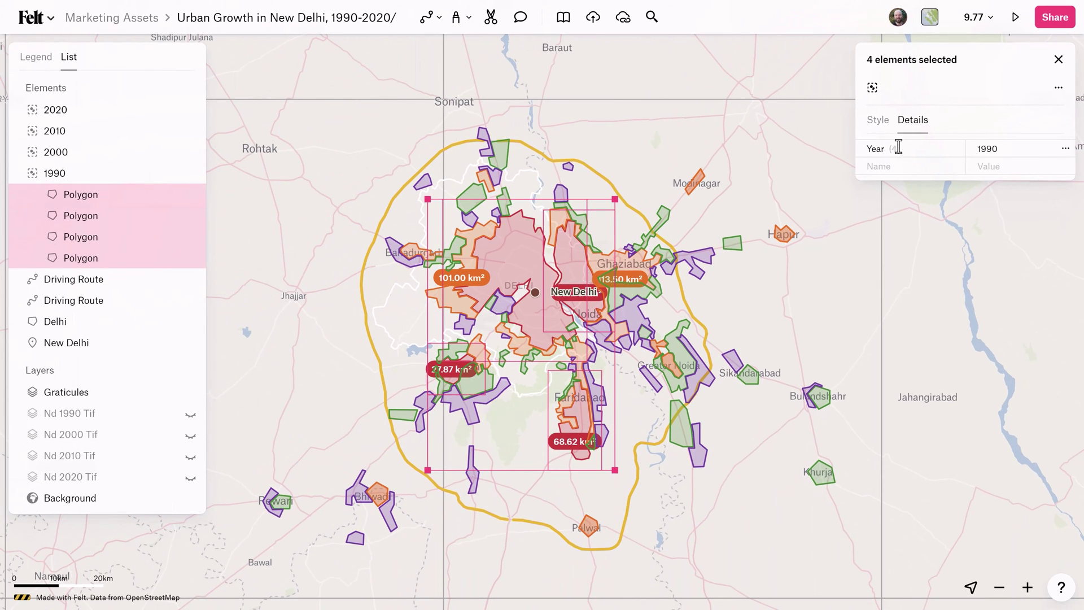
left_click(17, 173)
Add a Year attribute with the value 2000 to all elements in the 2000 group and check the group's contents
left_click(51, 161)
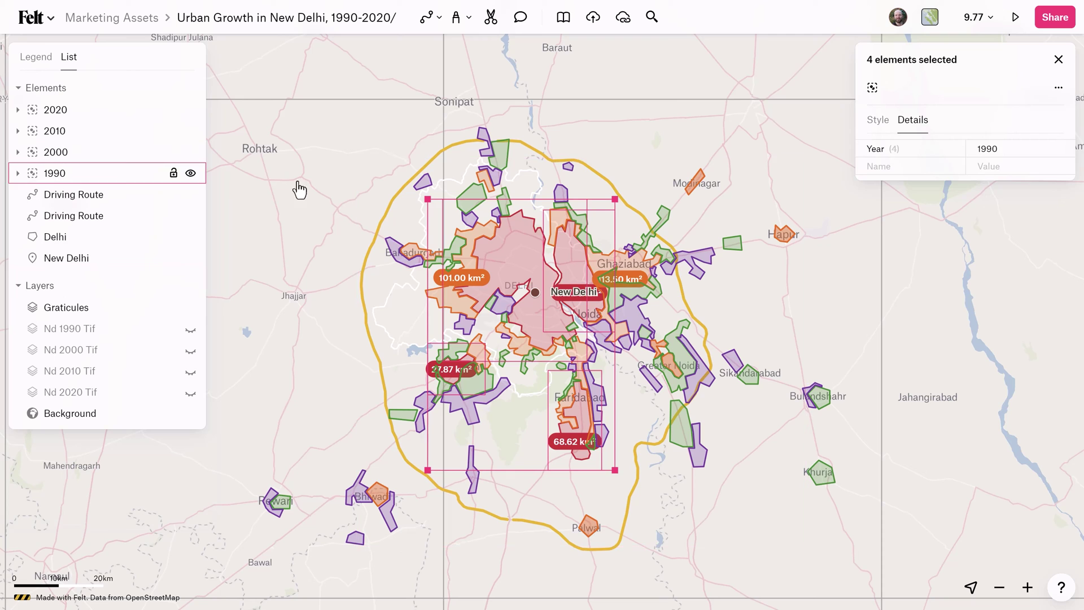
left_click(979, 189)
left_click(884, 149)
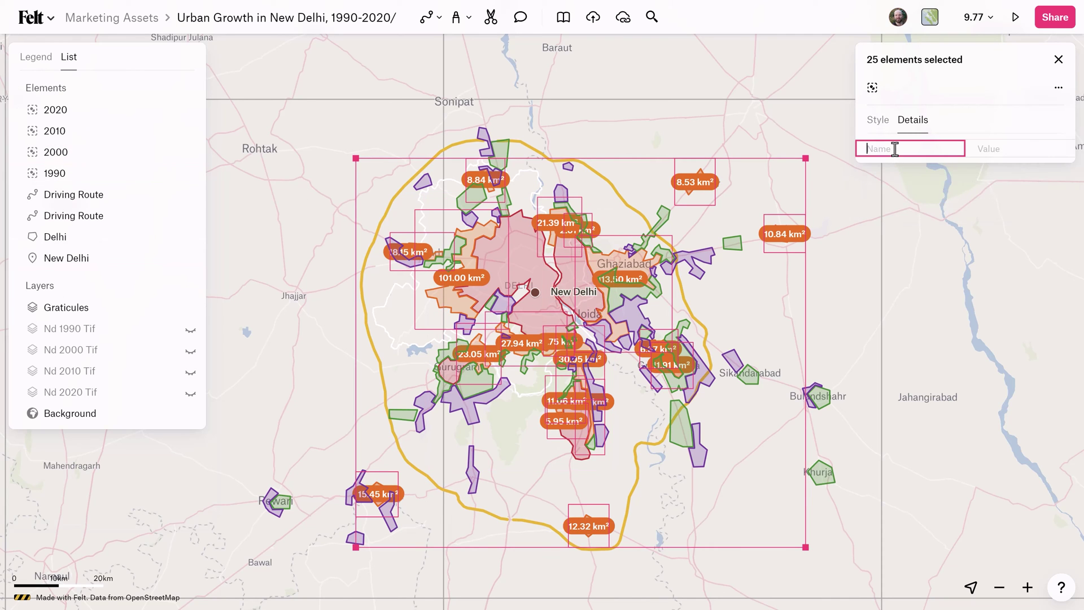
type("Year")
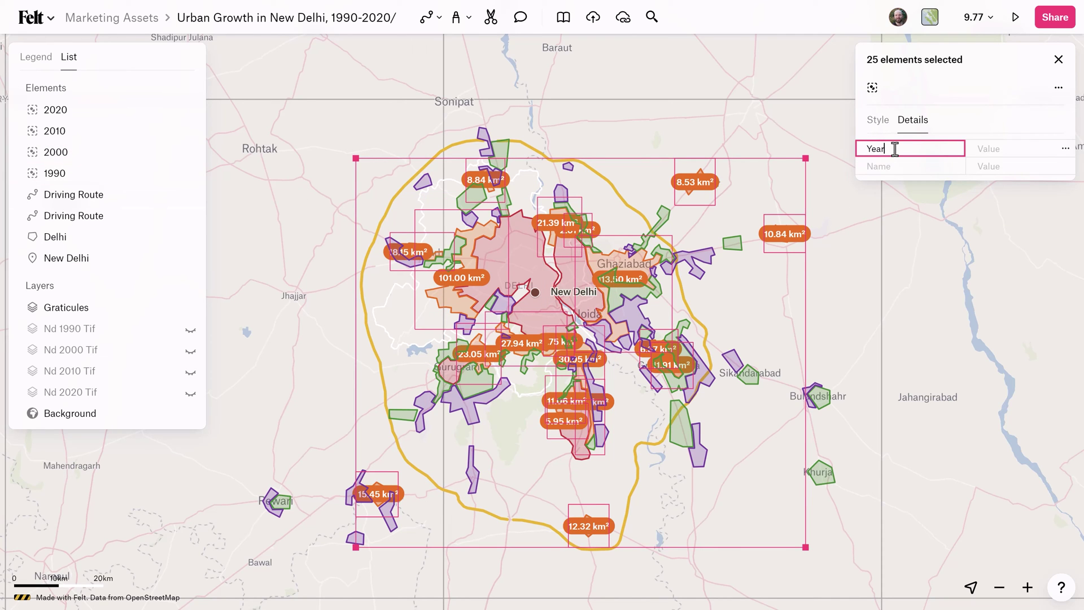
key("Tab")
key("Return")
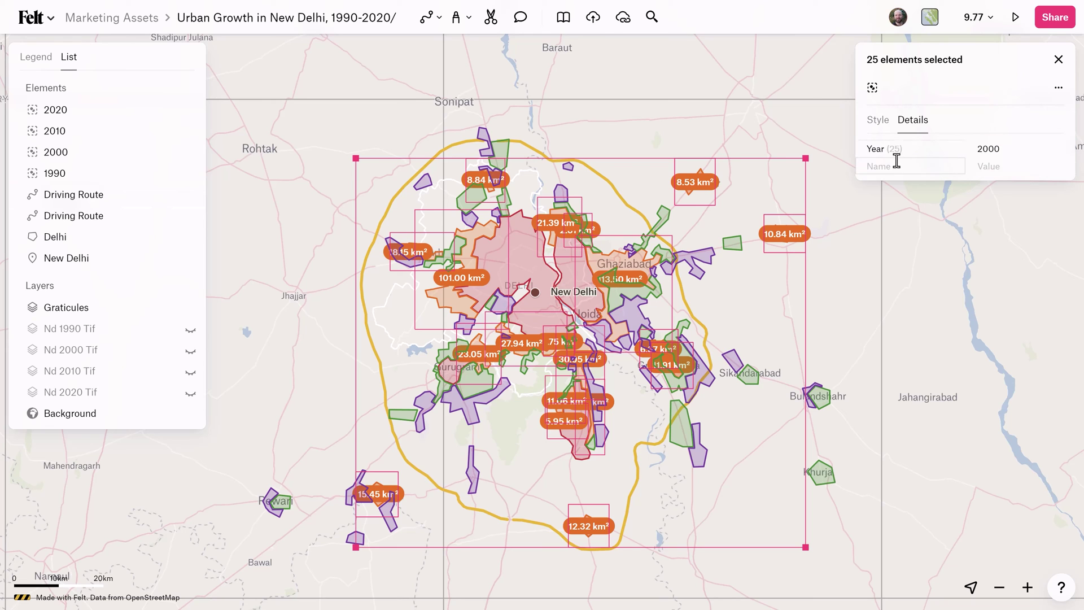
left_click(18, 152)
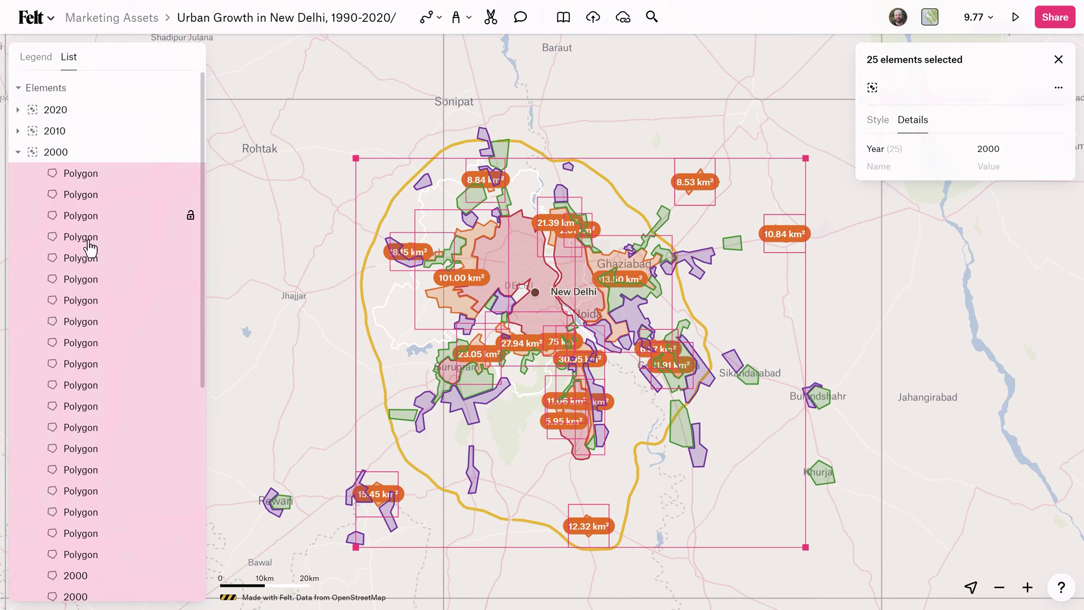
left_click(18, 152)
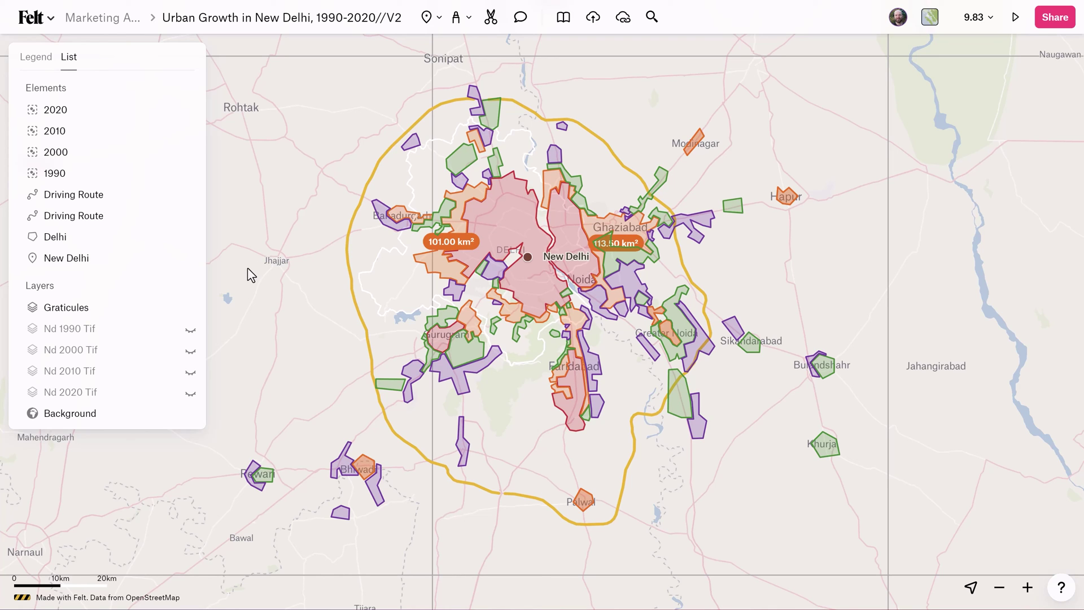
Convert the 2020, 2010, 2000 and 1990 groups together into a single layer
left_click(65, 113)
left_click(56, 173, "shift")
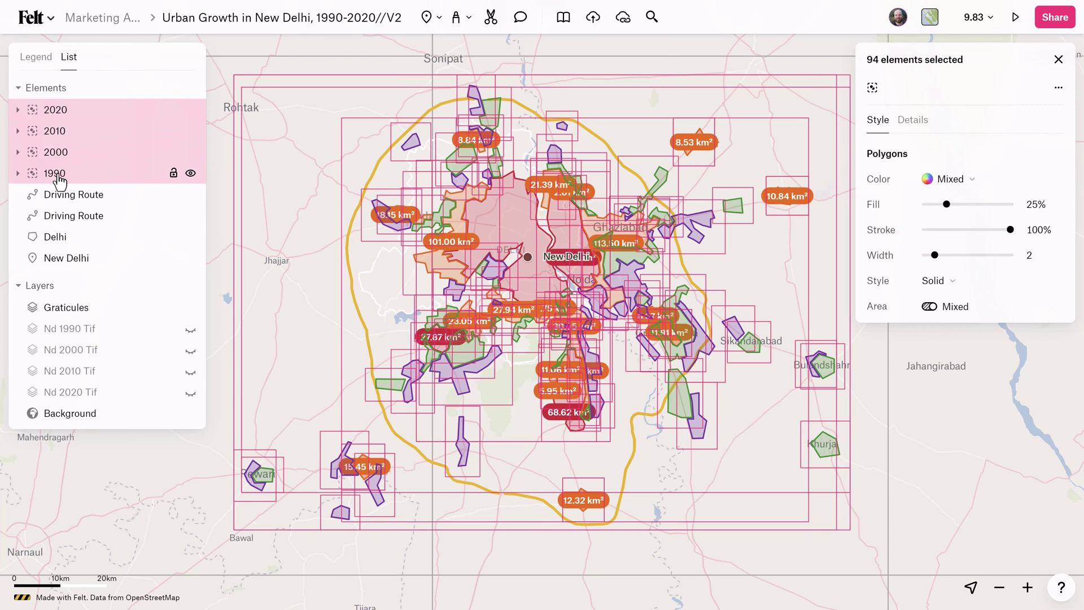
right_click(93, 174)
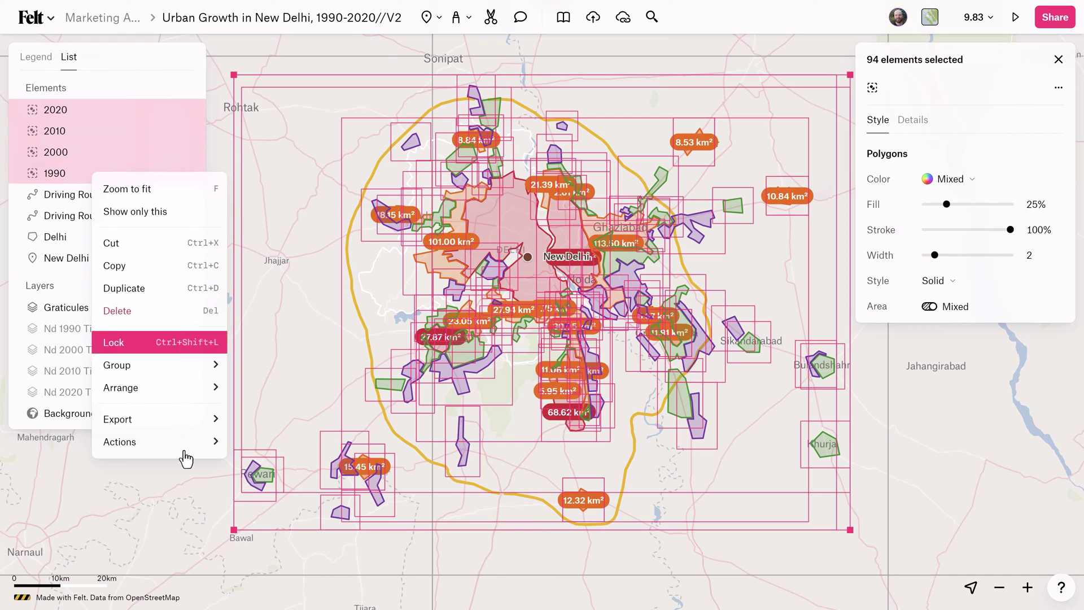
mouse_move(184, 446)
left_click(281, 446)
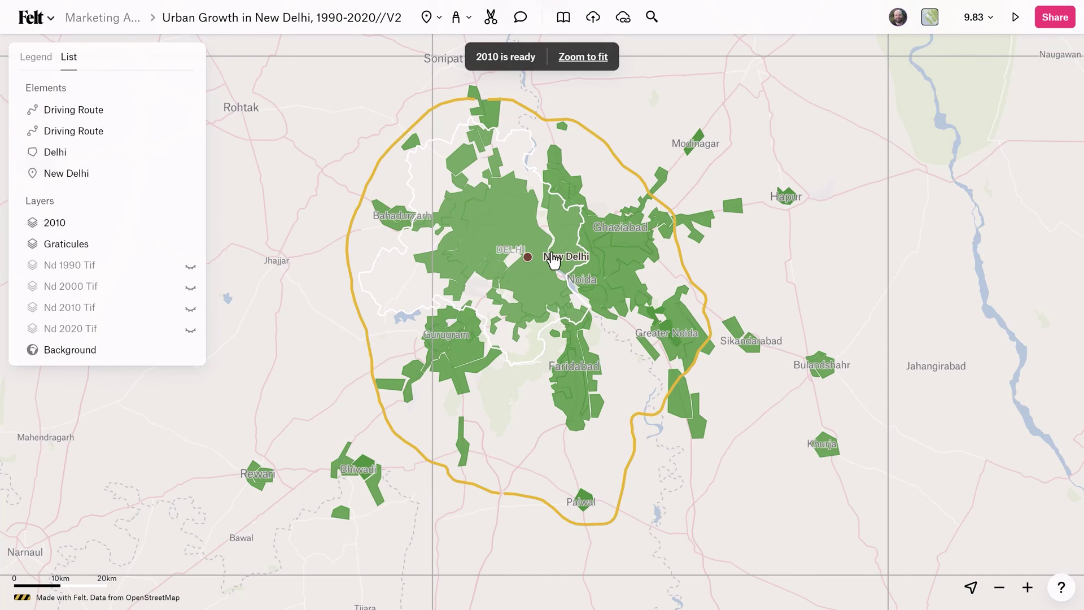
Rename the converted polygon layer as Urban Growth
left_click(38, 63)
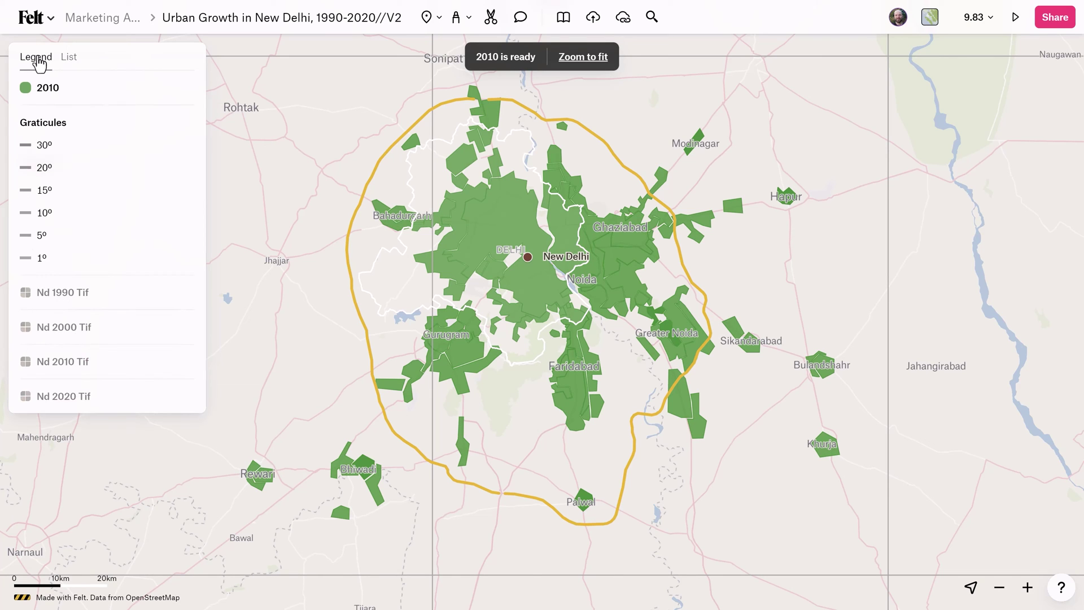
left_click(48, 95)
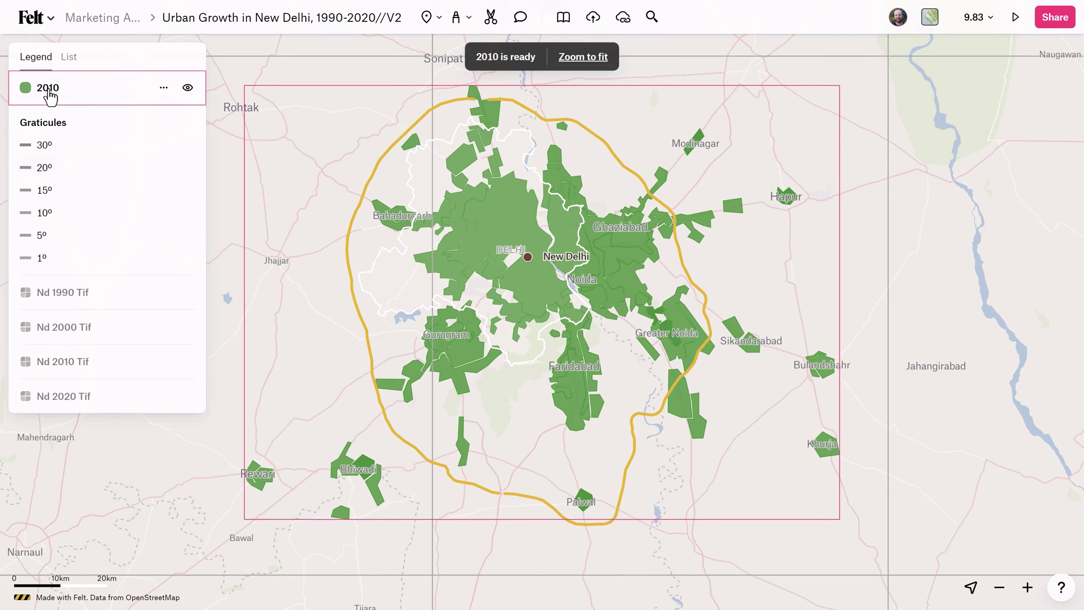
left_click(50, 96)
left_click(883, 61)
double_click(883, 60)
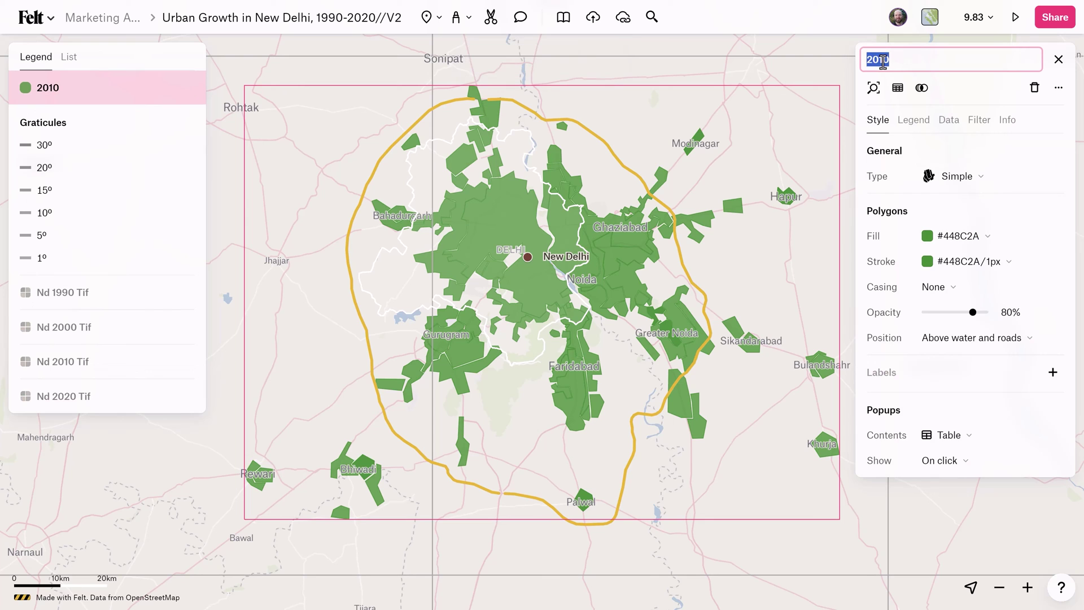
type("Urban Growth")
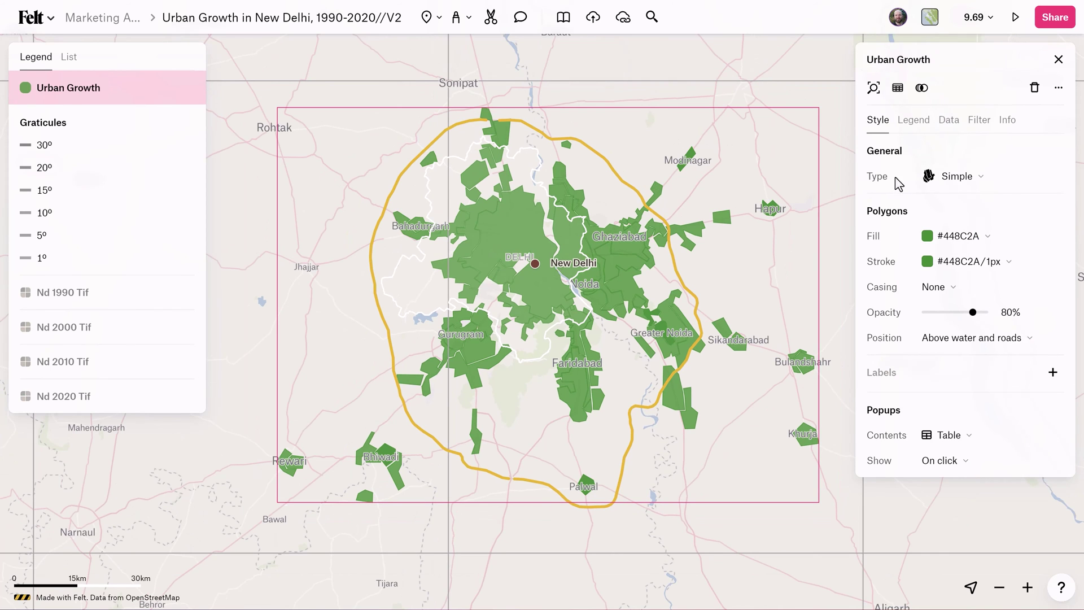
Style the Urban Growth layer as Categories coloured by Year, using the dark red-to-teal palette for the fill
left_click(950, 181)
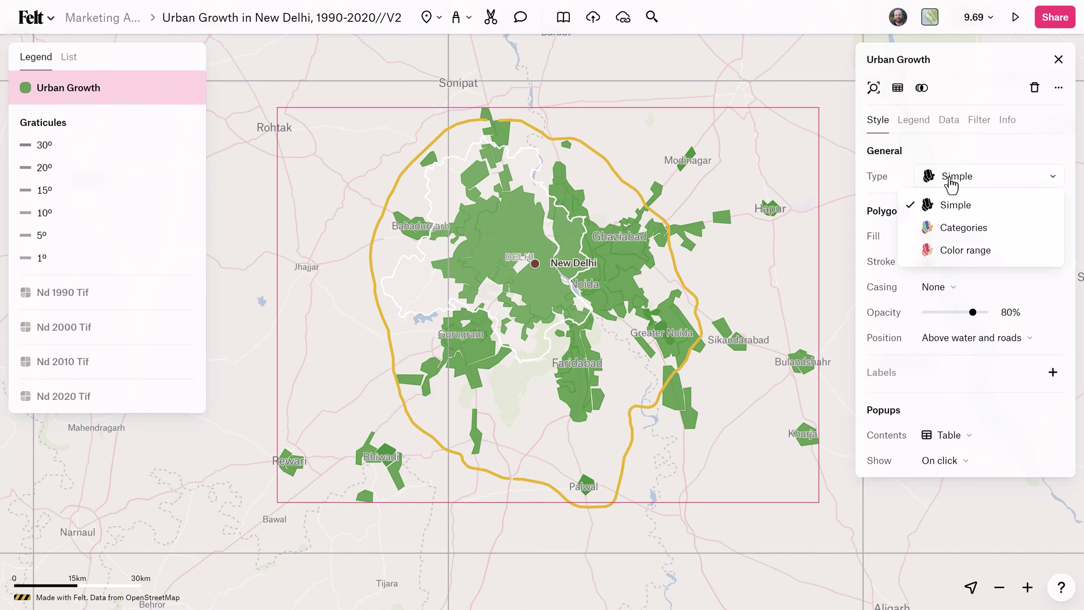
left_click(960, 234)
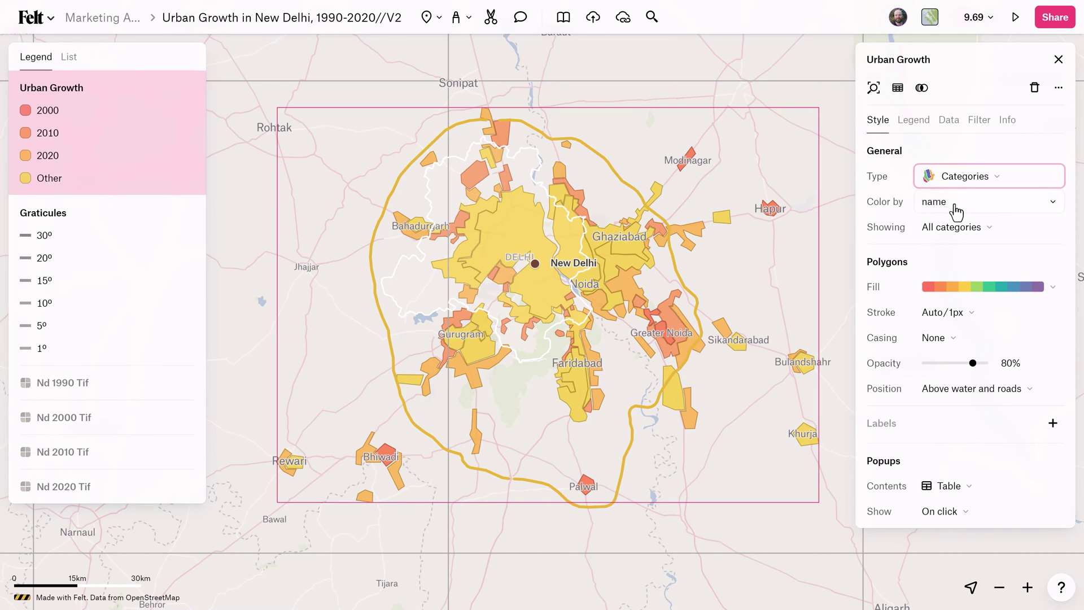
left_click(956, 213)
left_click(955, 296)
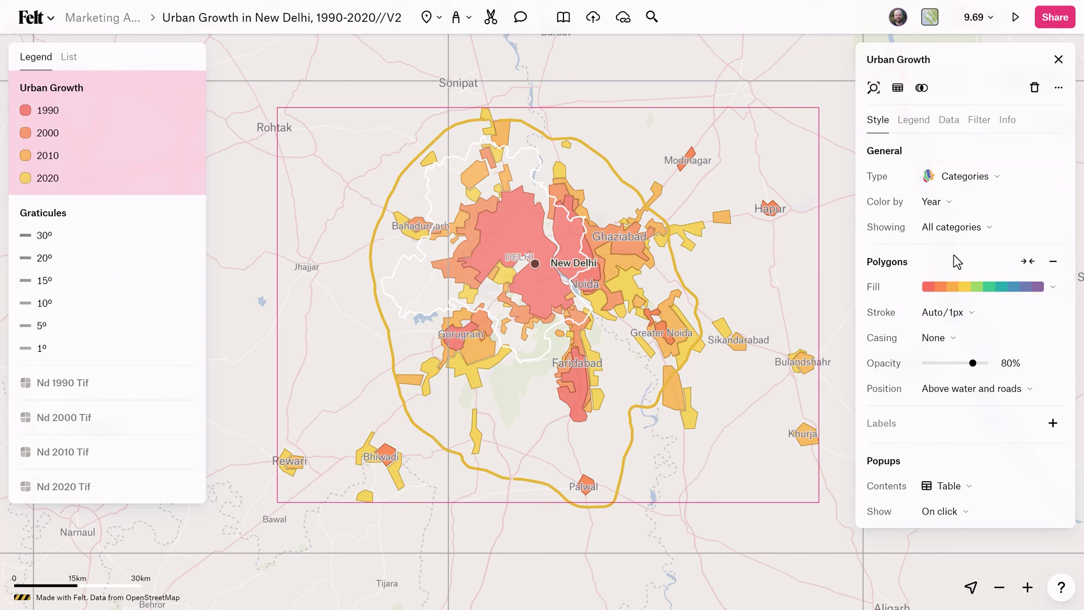
left_click(982, 289)
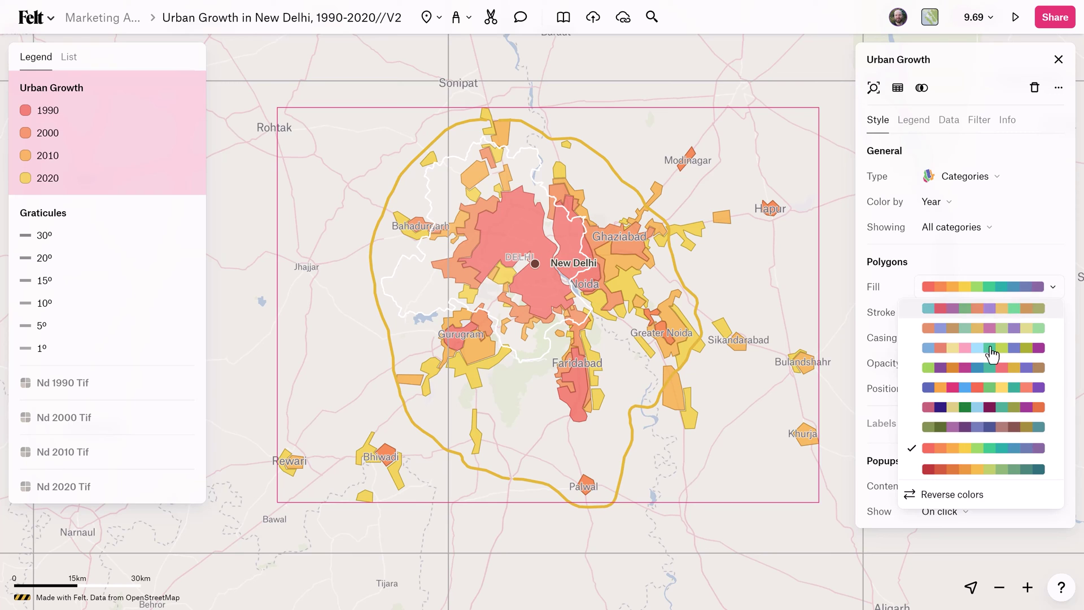
left_click(1000, 473)
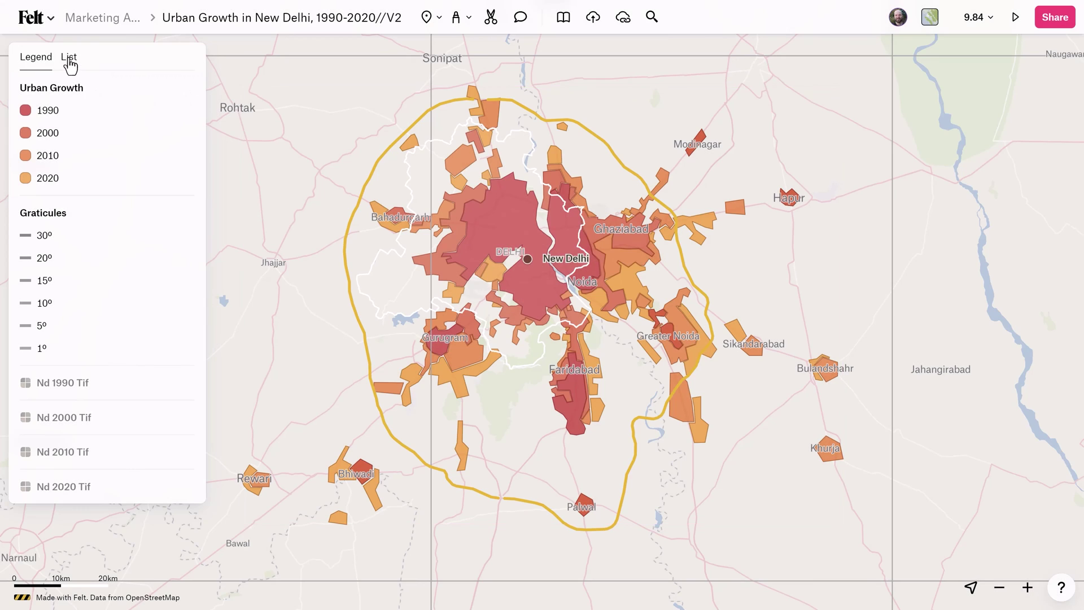
Draw two orange Marker arrows pointing outward from Delhi, one to the northwest and one to the northeast
left_click(69, 59)
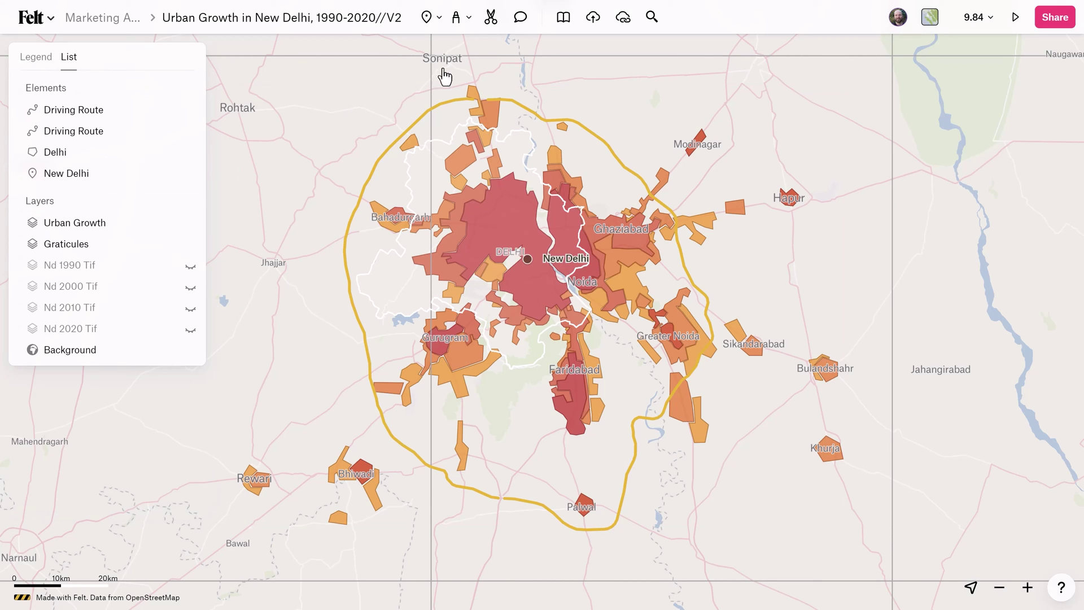
left_click(468, 18)
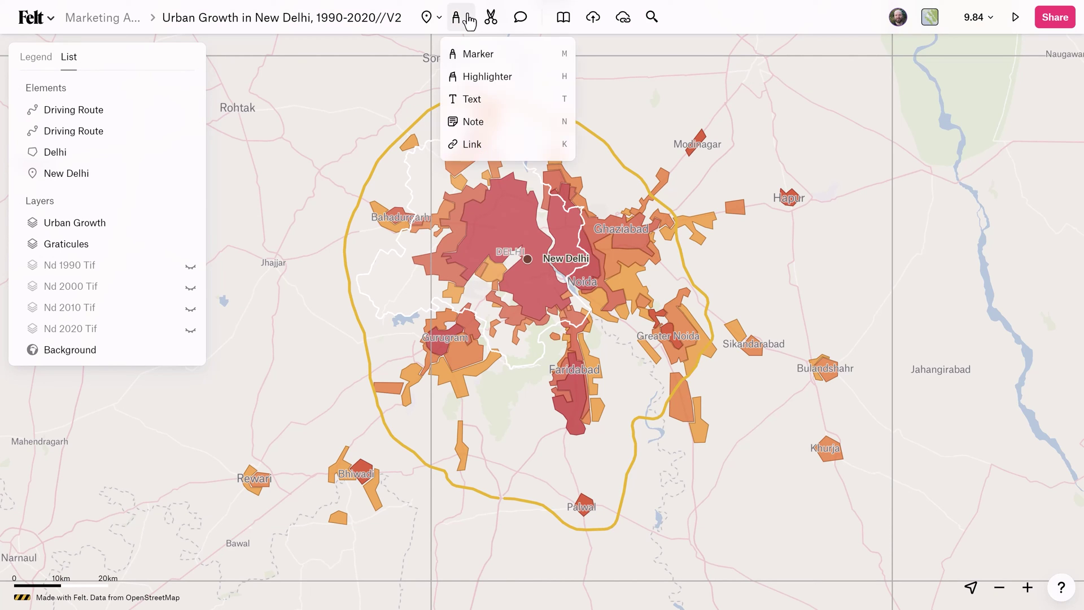
left_click(478, 54)
left_click(952, 96)
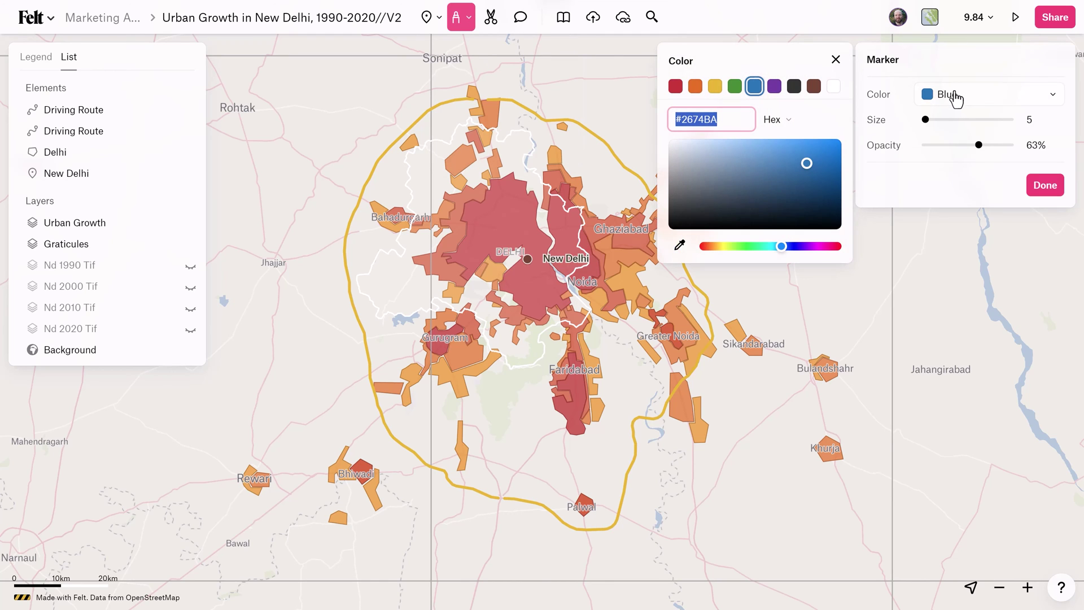
left_click(694, 86)
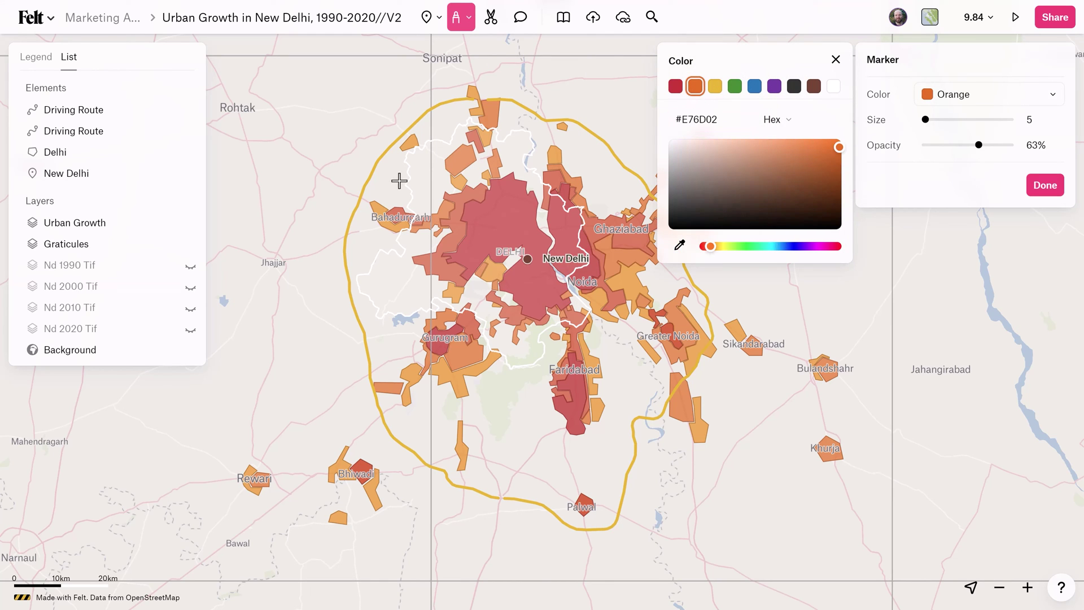
mouse_move(418, 170)
left_mouse_down()
mouse_move(350, 138)
mouse_move(369, 138)
left_mouse_up()
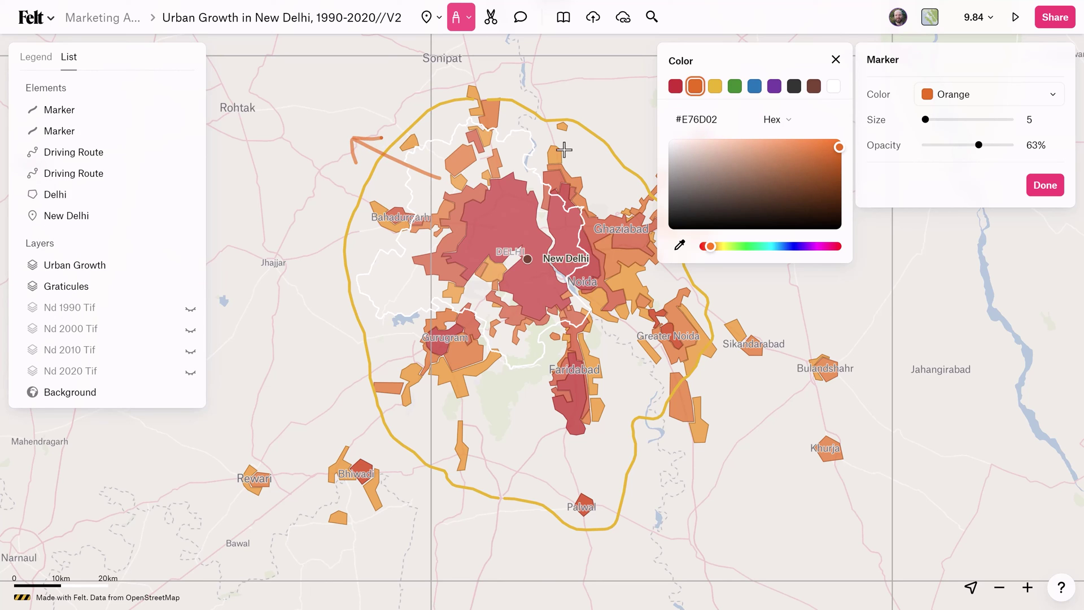
mouse_move(610, 120)
left_mouse_down()
mouse_move(609, 107)
mouse_move(623, 115)
left_mouse_up()
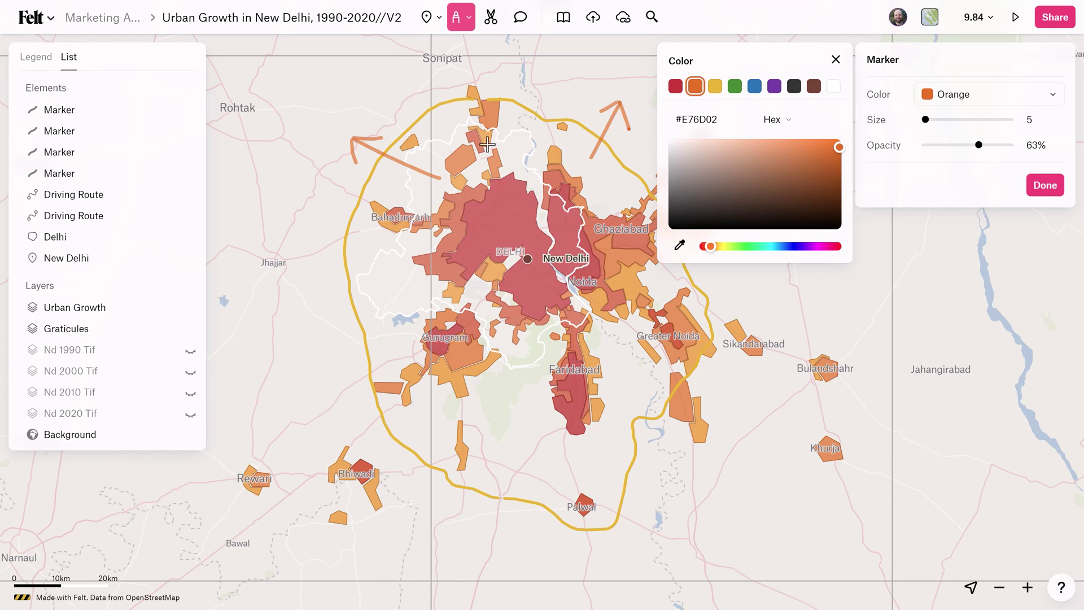
key("Escape")
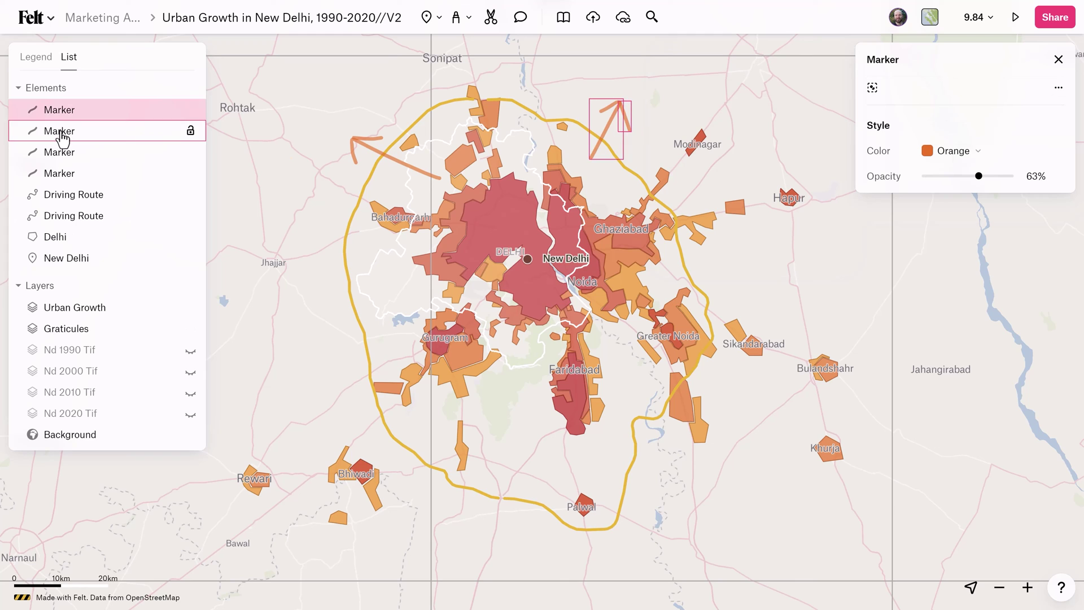
Make two copies of the northeastern arrow, placed and rotated on Delhi's western side to point west and southwest
left_click(62, 136, "shift")
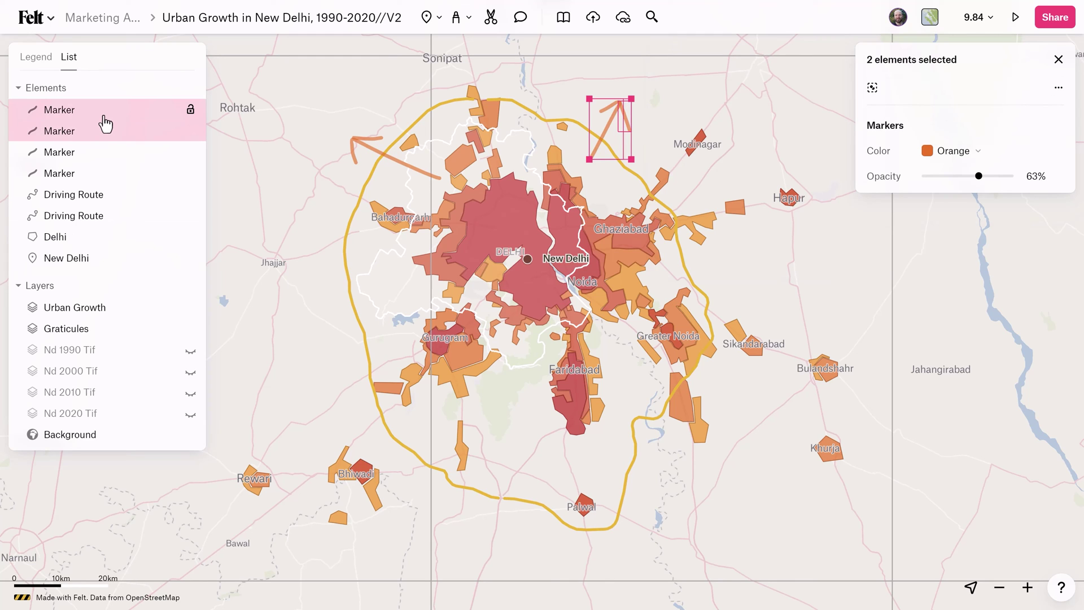
key("ctrl+d")
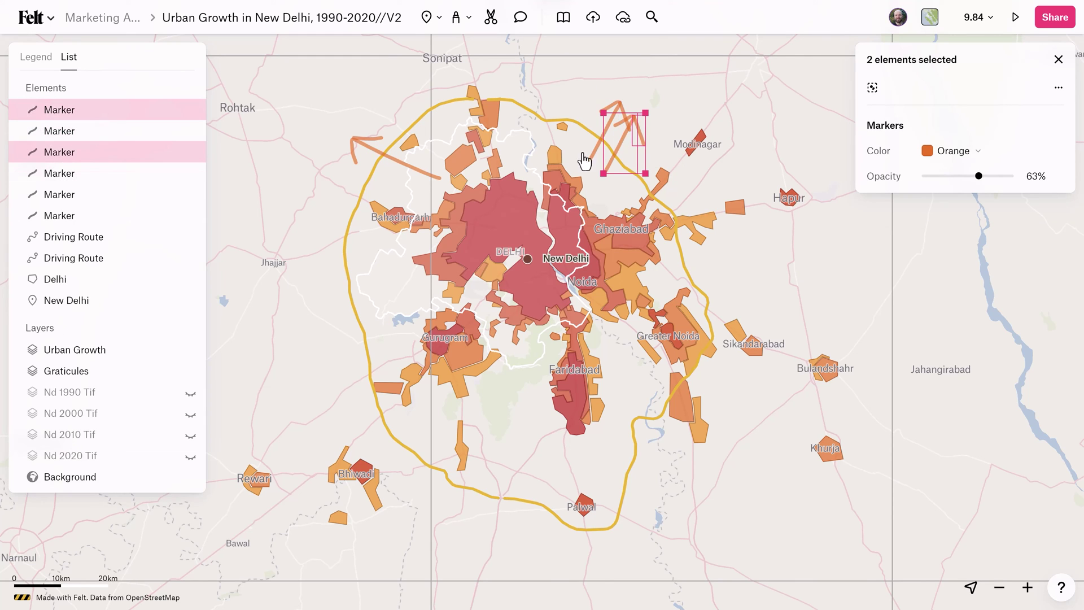
left_click_drag(402, 254, 380, 284)
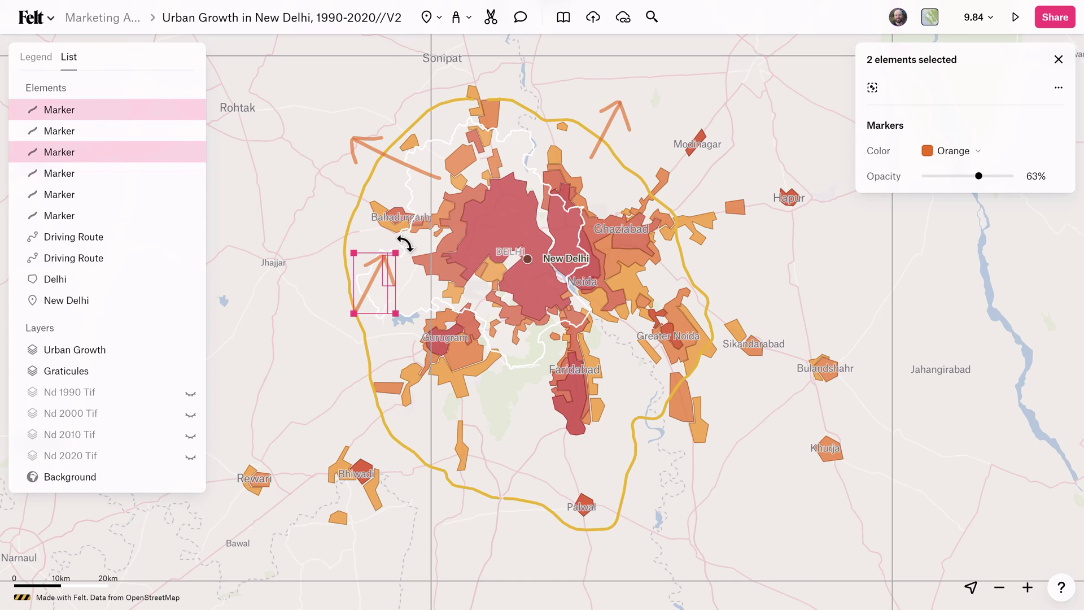
left_click_drag(401, 243, 298, 297)
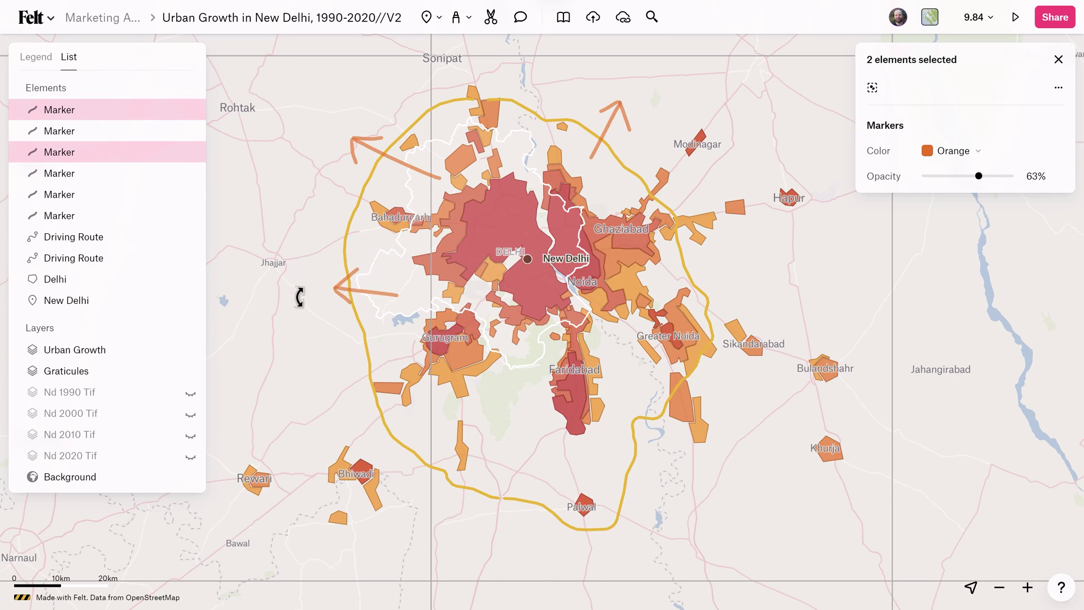
left_click_drag(375, 299, 361, 269)
key("ctrl+d")
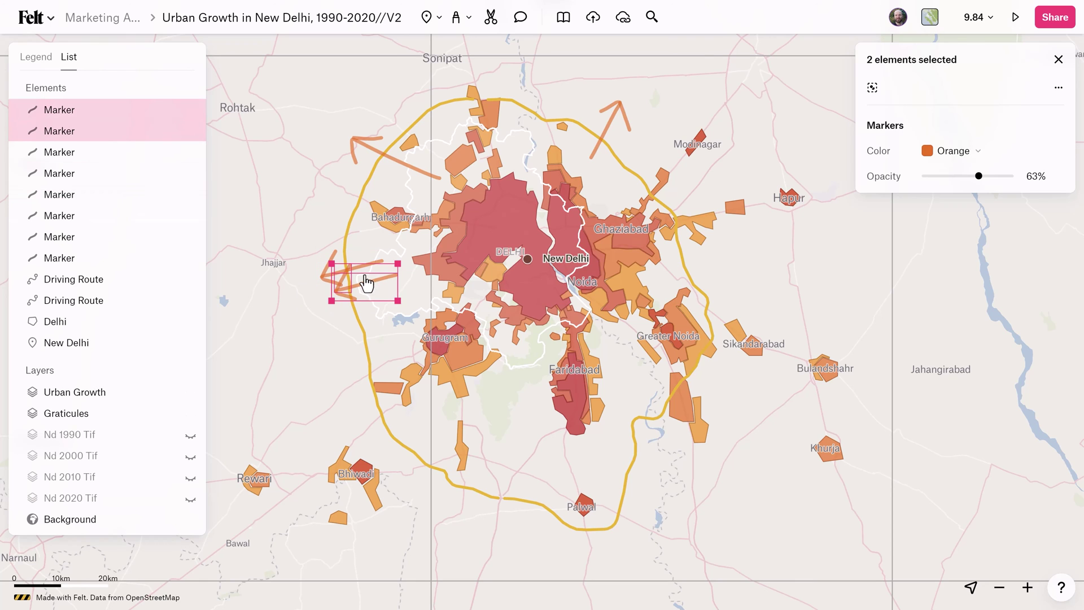
left_click_drag(375, 312, 377, 322)
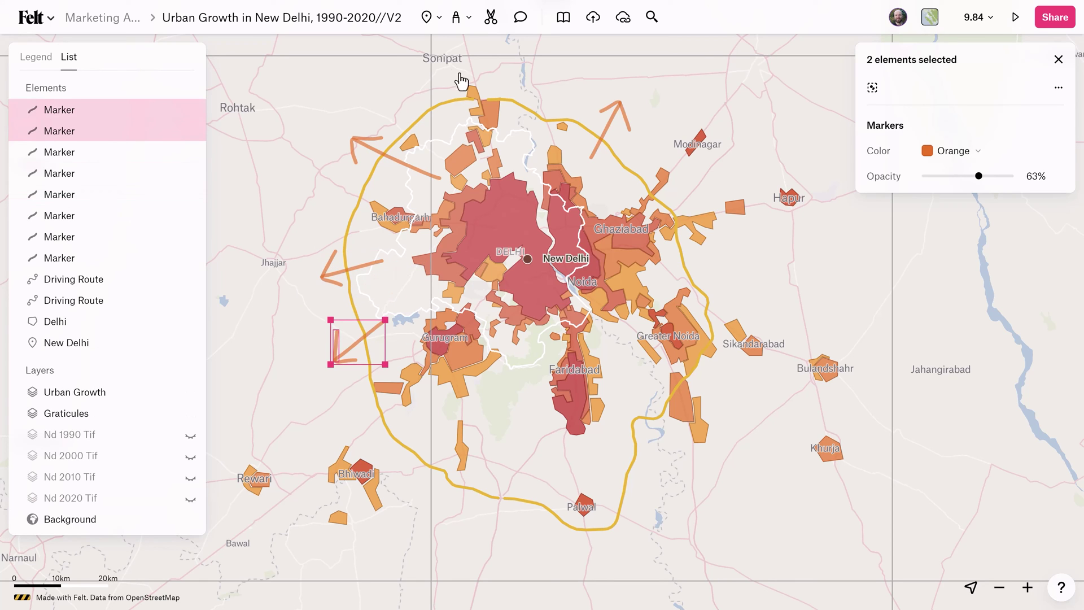
Mark the open zones beside the arrows on Delhi's northern and western outskirts with orange Highlighter dots, size 20 and 50% opacity
left_click(468, 17)
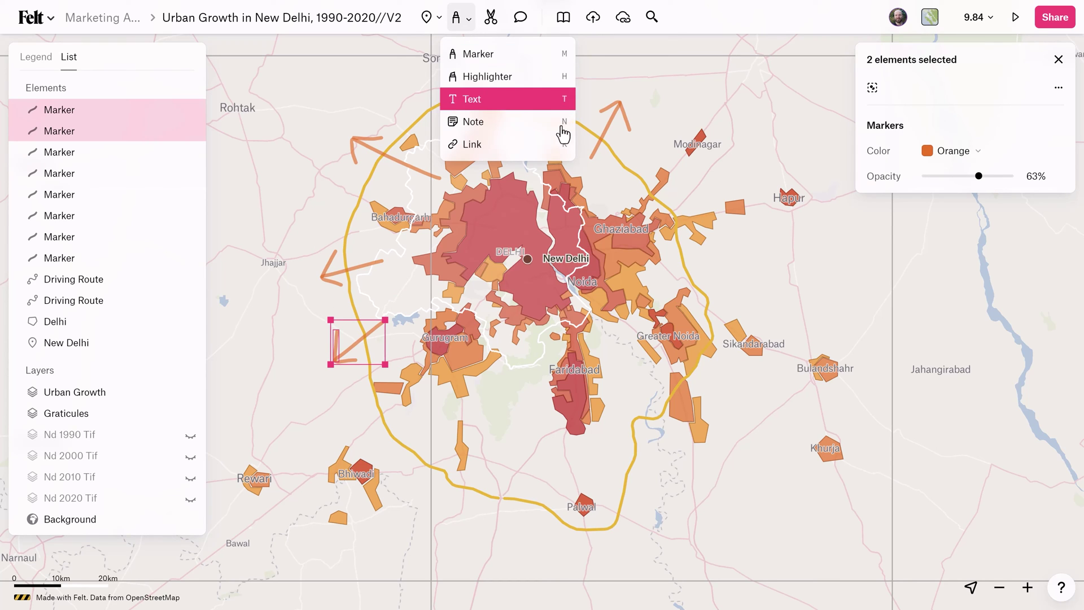
left_click(520, 78)
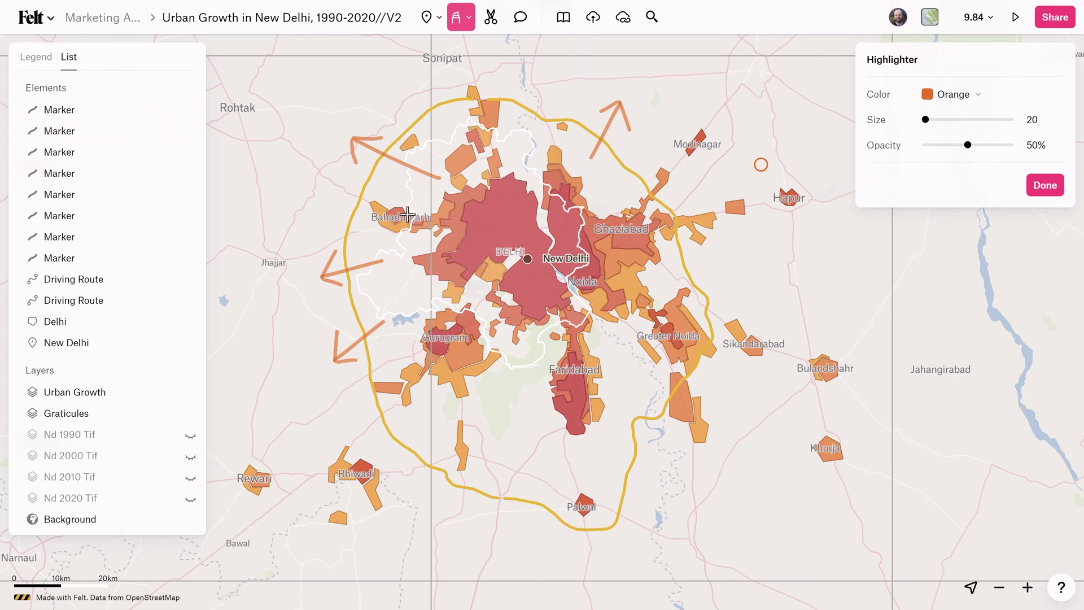
left_click(418, 190)
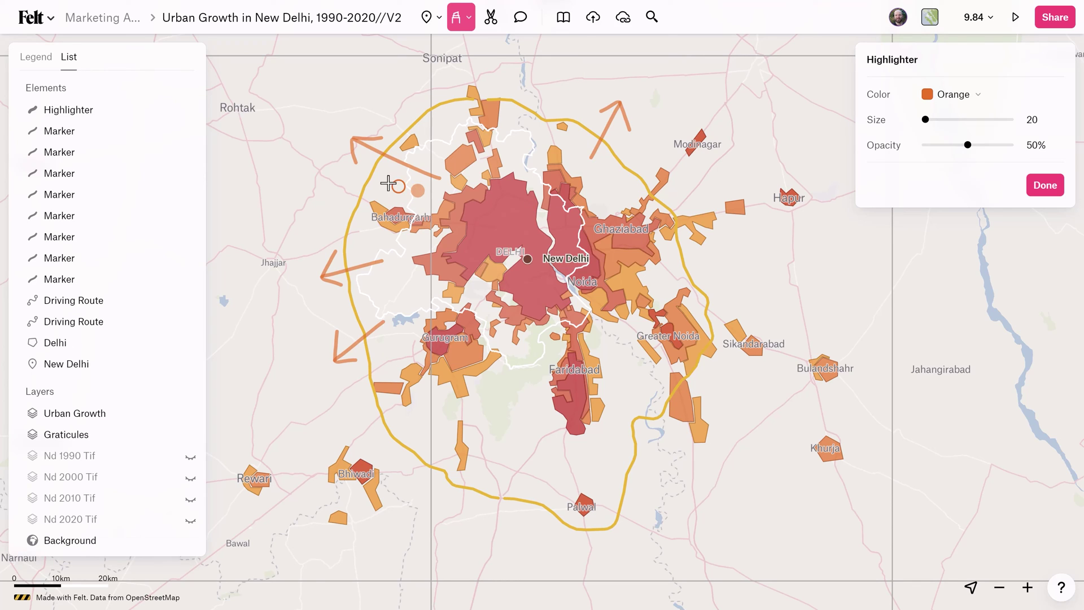
left_click(388, 182)
left_click(444, 130)
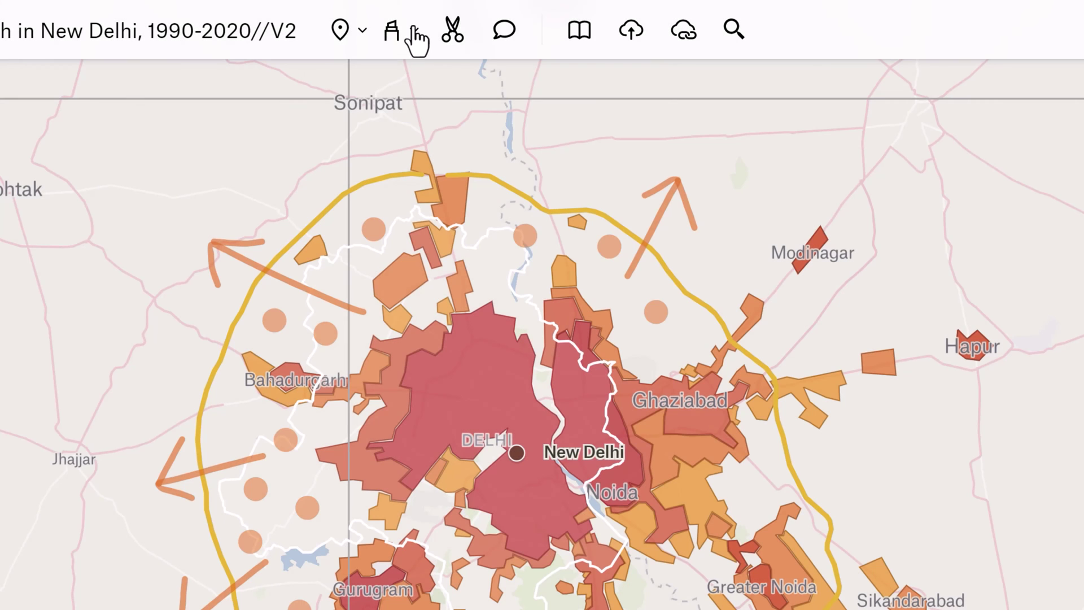
Add the text label "Emerging Urban Sprawl" near the northeastern arrow and set its colour to black
left_click(413, 38)
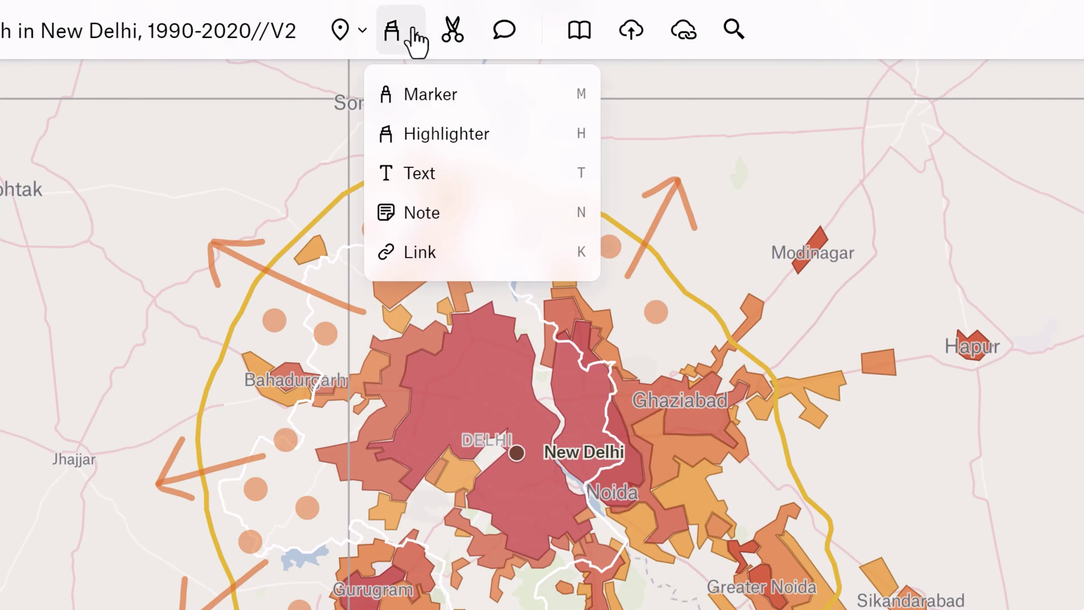
left_click(425, 188)
left_click(628, 292)
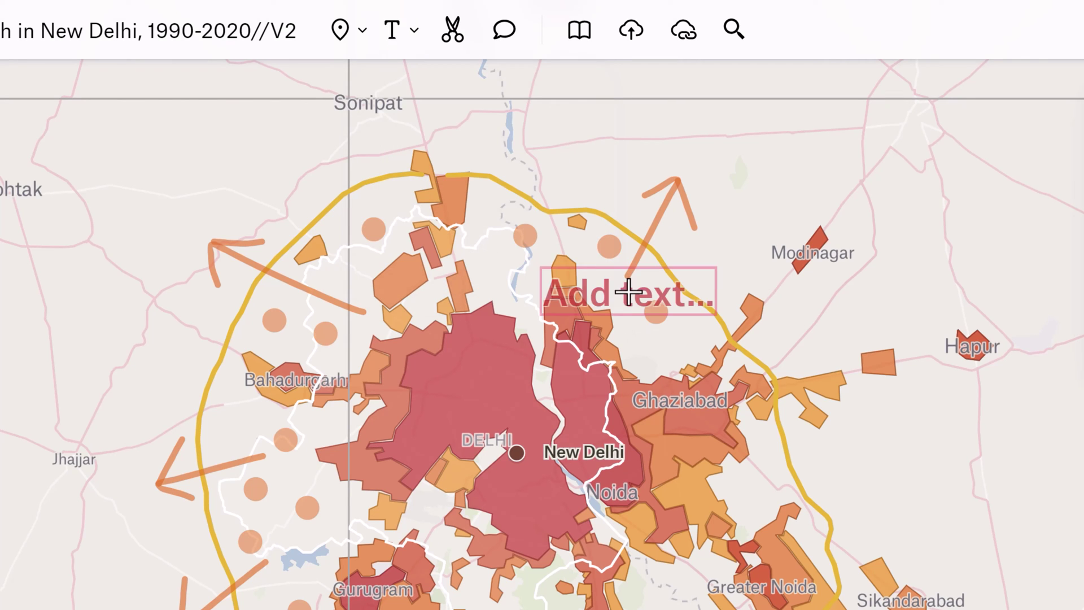
type("Emerging Urban Spraw")
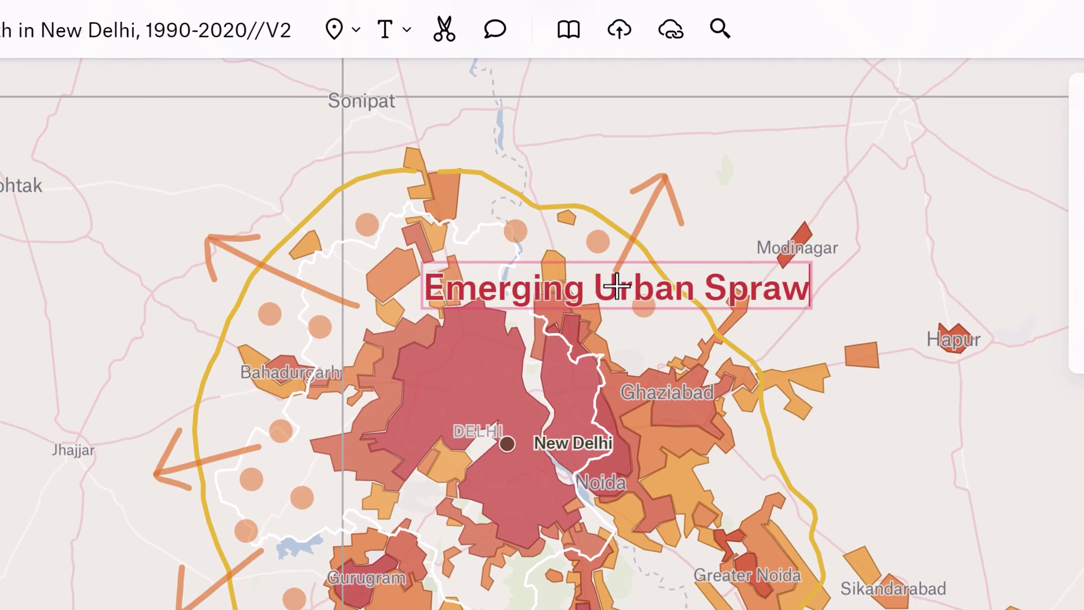
type("l")
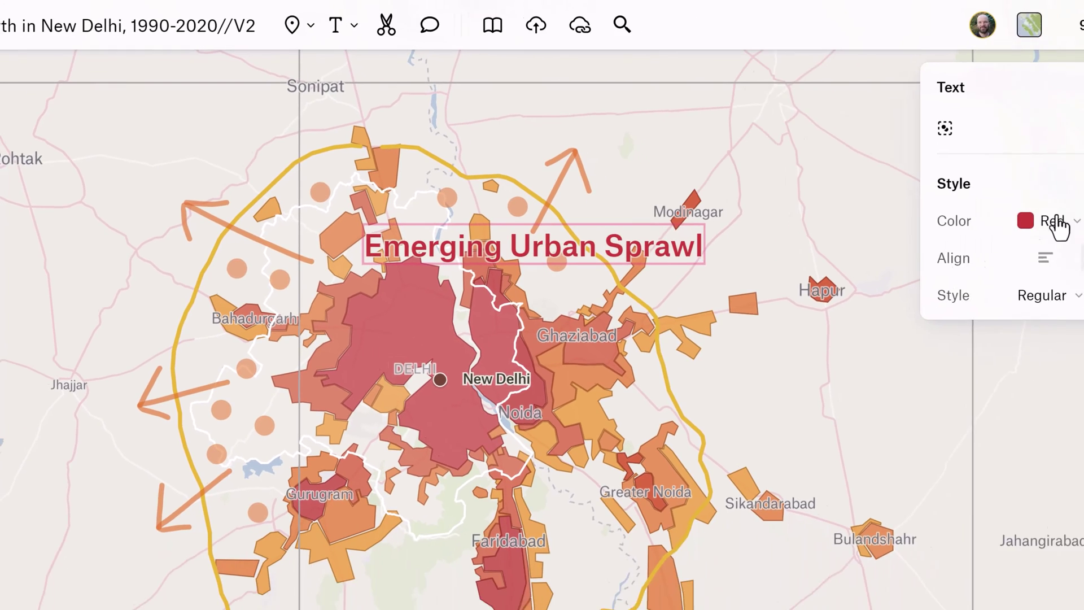
left_click(917, 195)
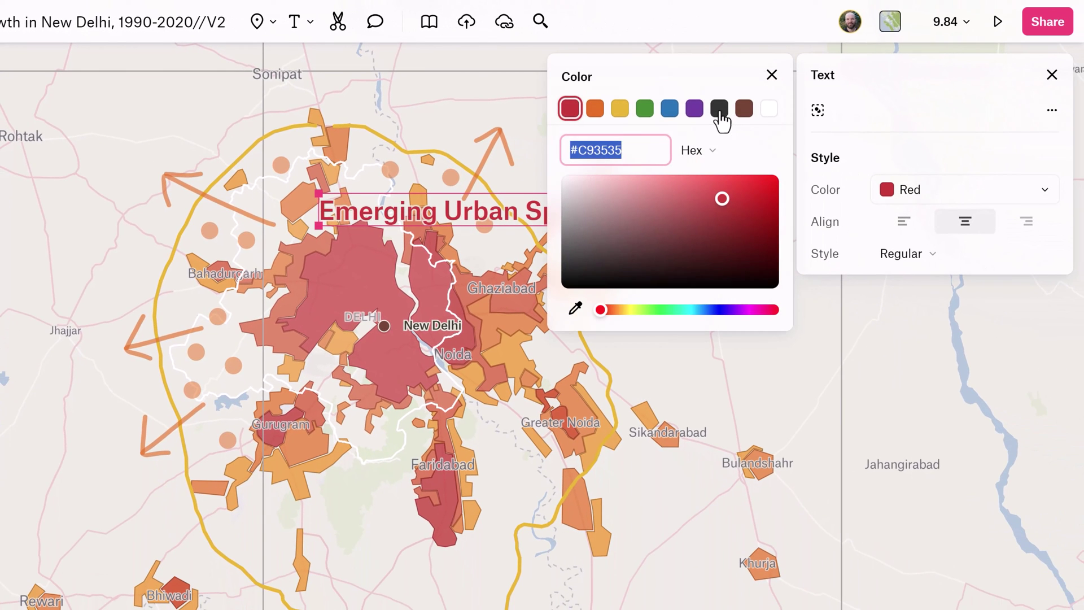
left_click(719, 108)
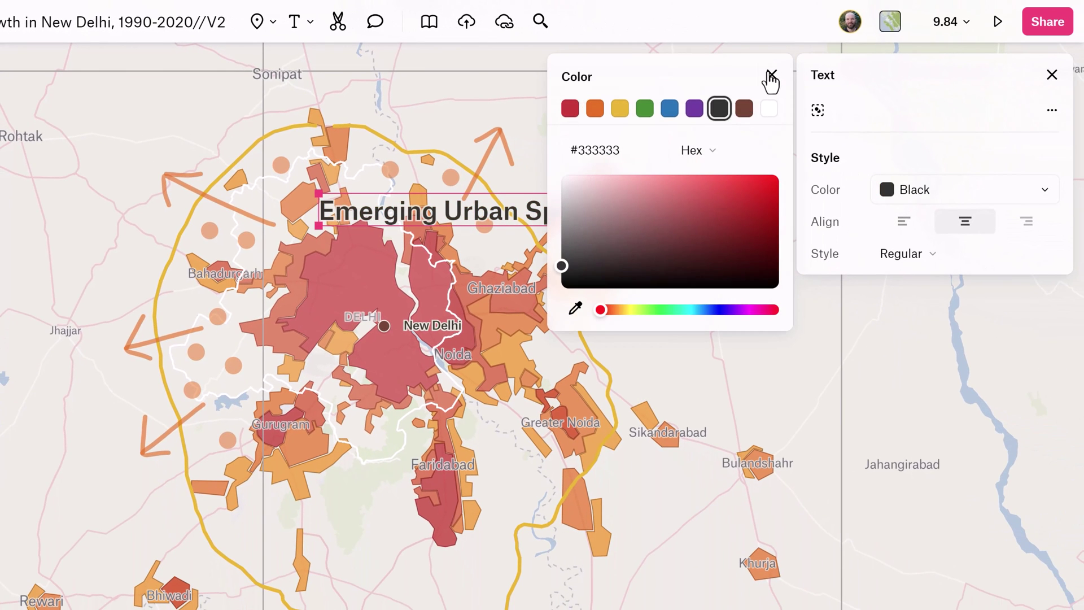
left_click(771, 75)
Shrink the Emerging Urban Sprawl label and place two copies of it, beside the northwestern arrow and between the western and southwestern arrows
left_click_drag(373, 198, 243, 209)
left_click(478, 196)
key("ctrl+d")
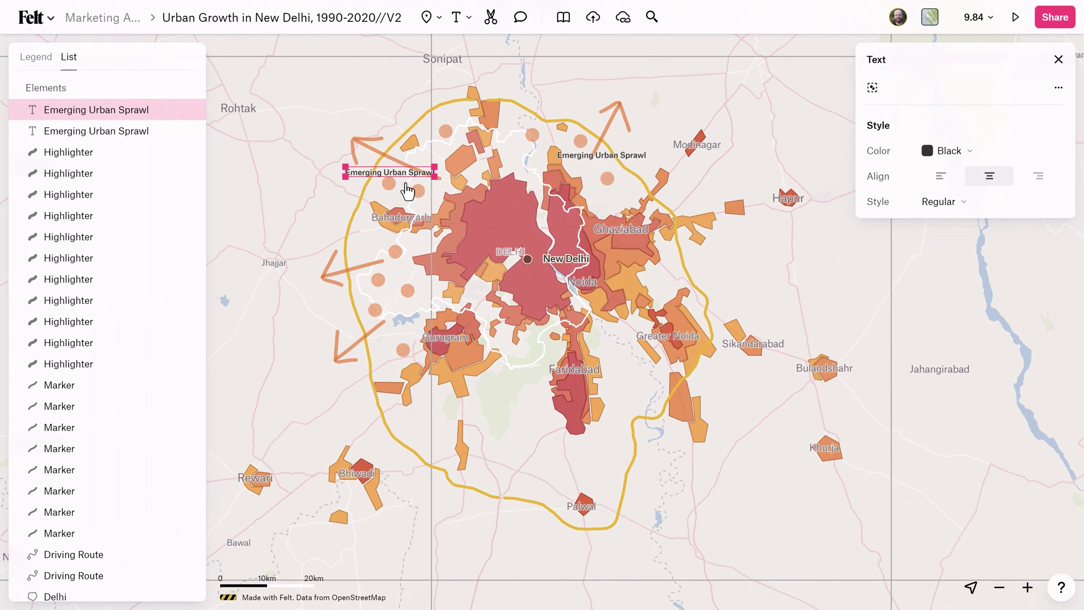
key("ctrl+d")
left_click_drag(416, 188, 393, 295)
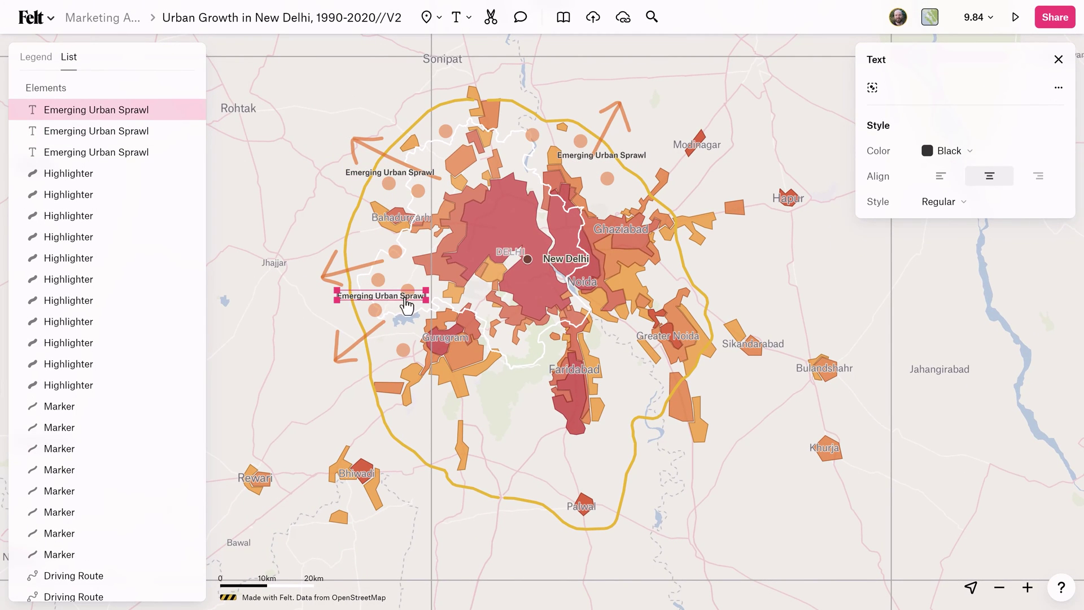
Add a note reading "Focus on this area!" above the northwestern arrow and set its colour to orange
left_click(469, 18)
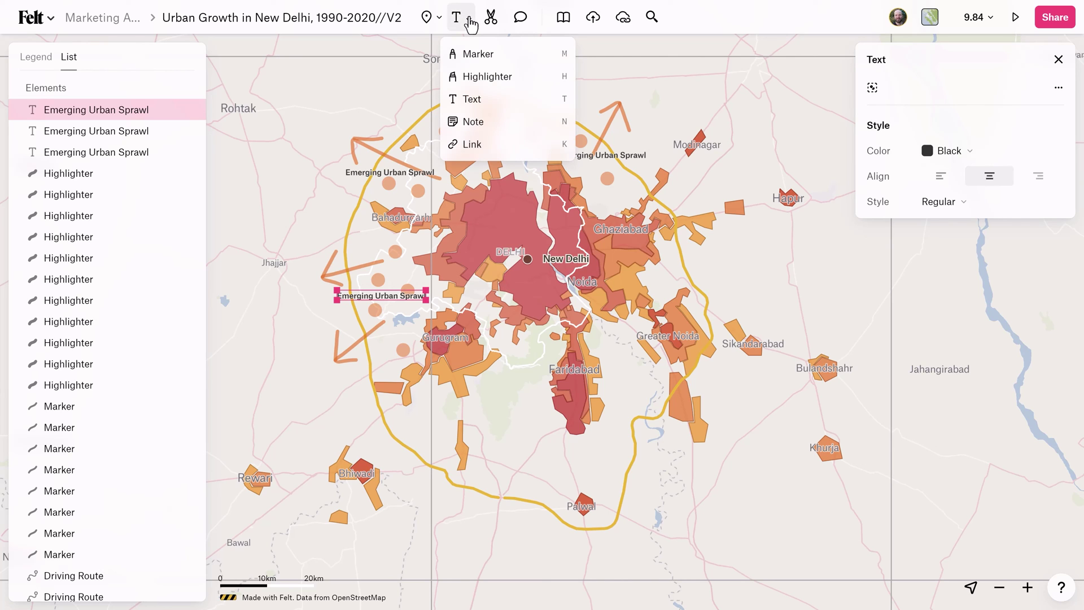
left_click(490, 122)
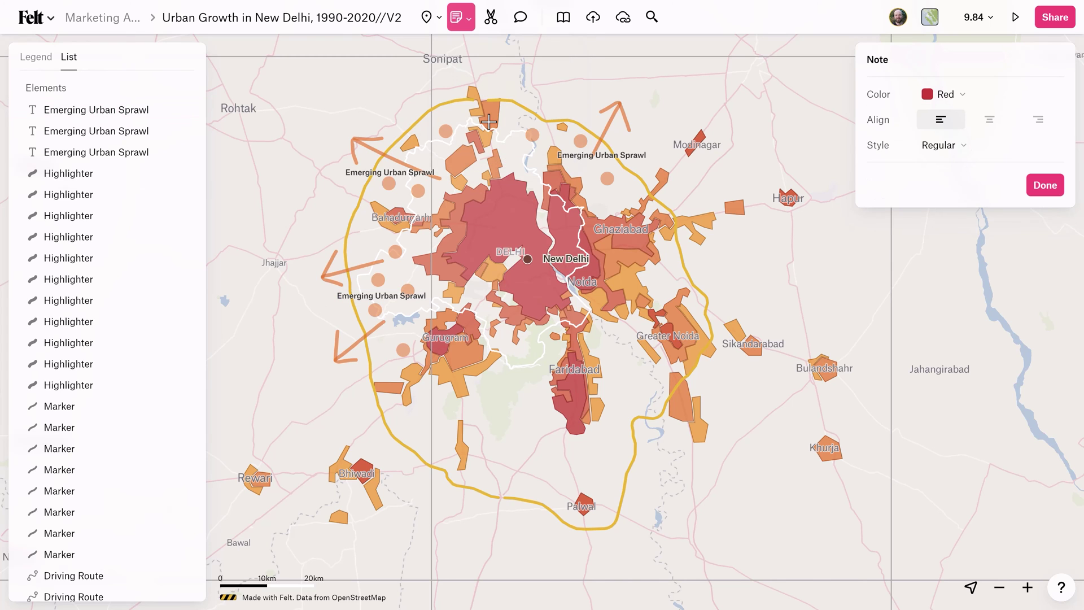
left_click(393, 131)
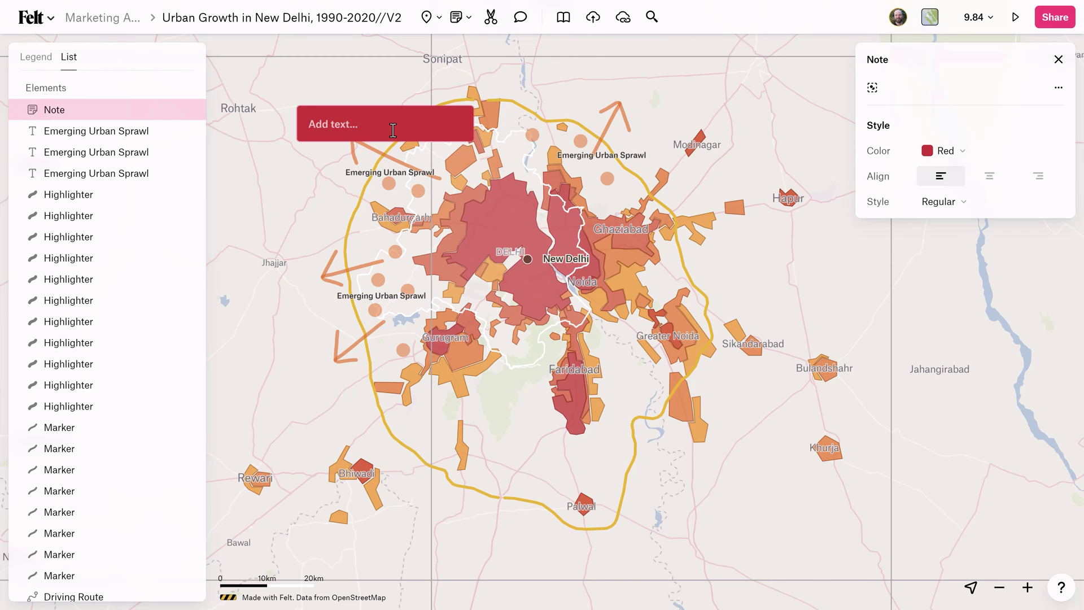
type("Focus on this area")
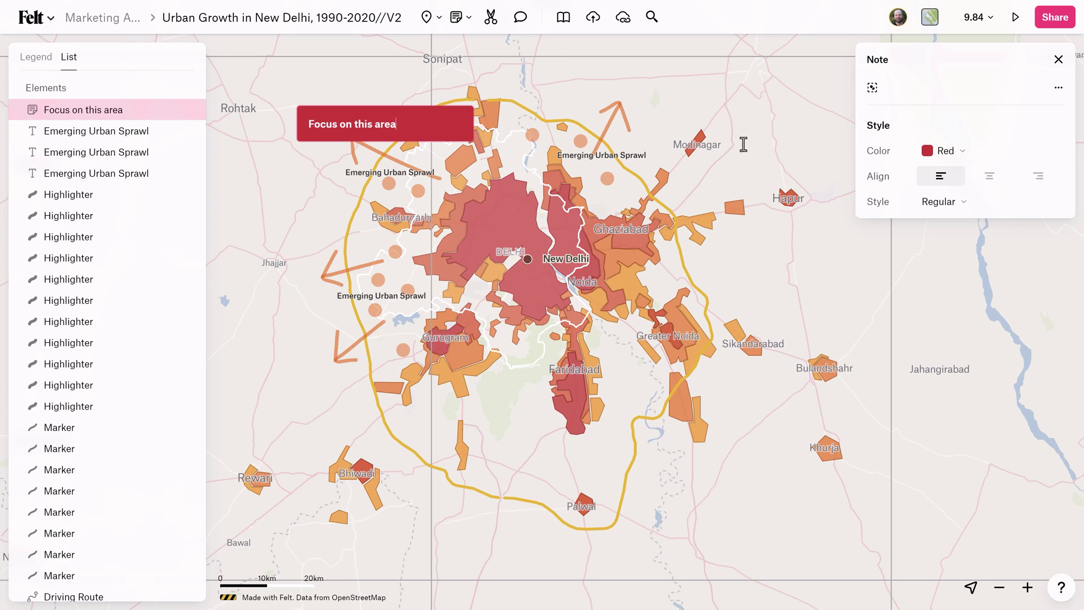
type("!")
left_click(942, 153)
left_click(696, 86)
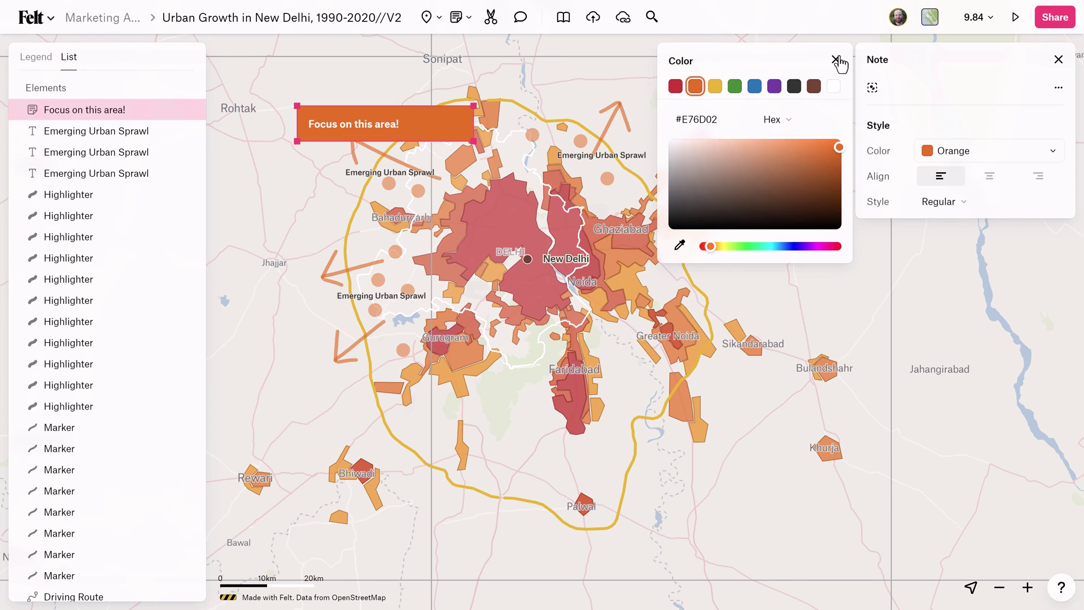
left_click(835, 59)
key("Escape")
Copy the address of the USGS EarthView article on New Delhi and add it to the Felt map as a link south of Delhi
left_click(468, 18)
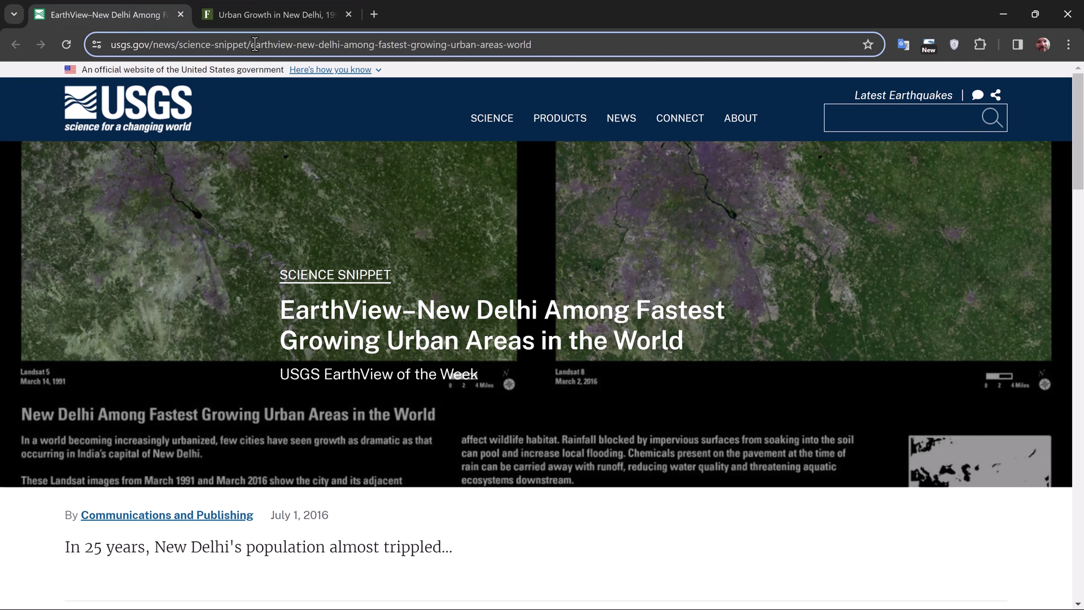
left_click(255, 44)
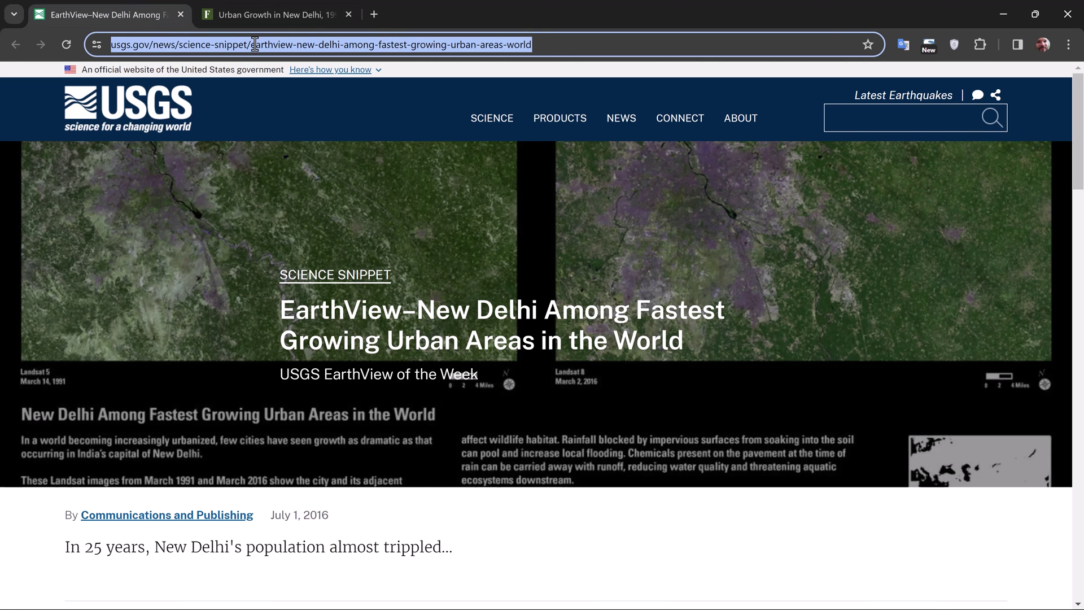
left_click(248, 16)
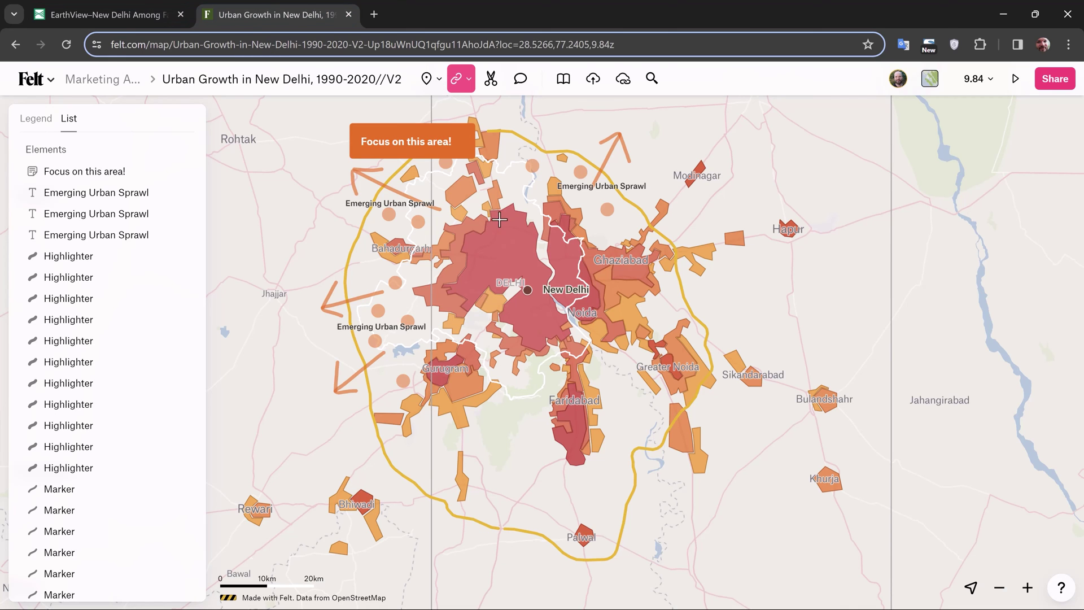
left_click(520, 484)
key("ctrl+v")
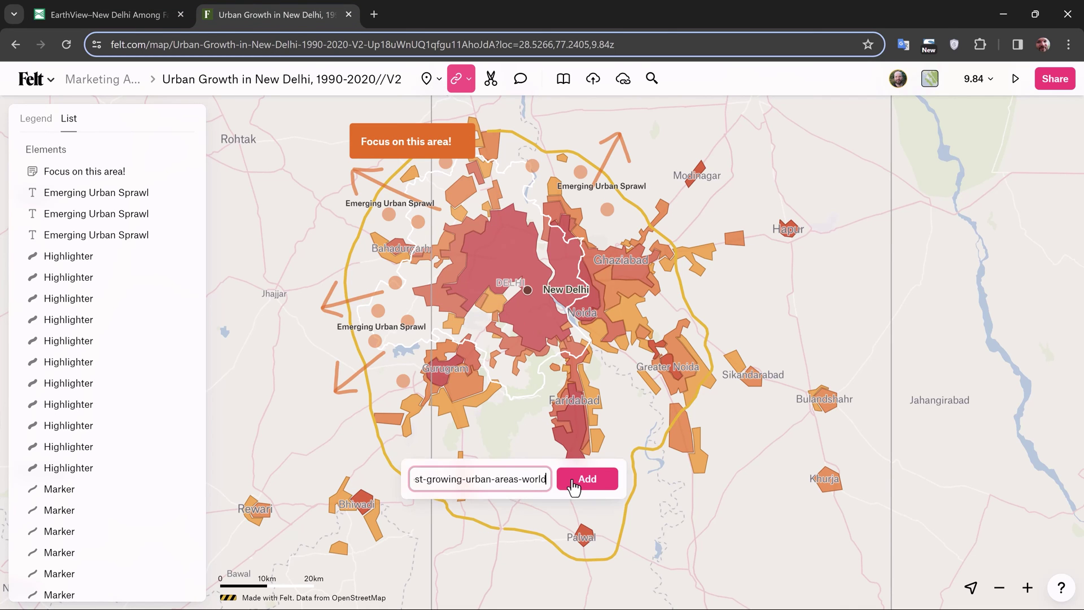
left_click(573, 483)
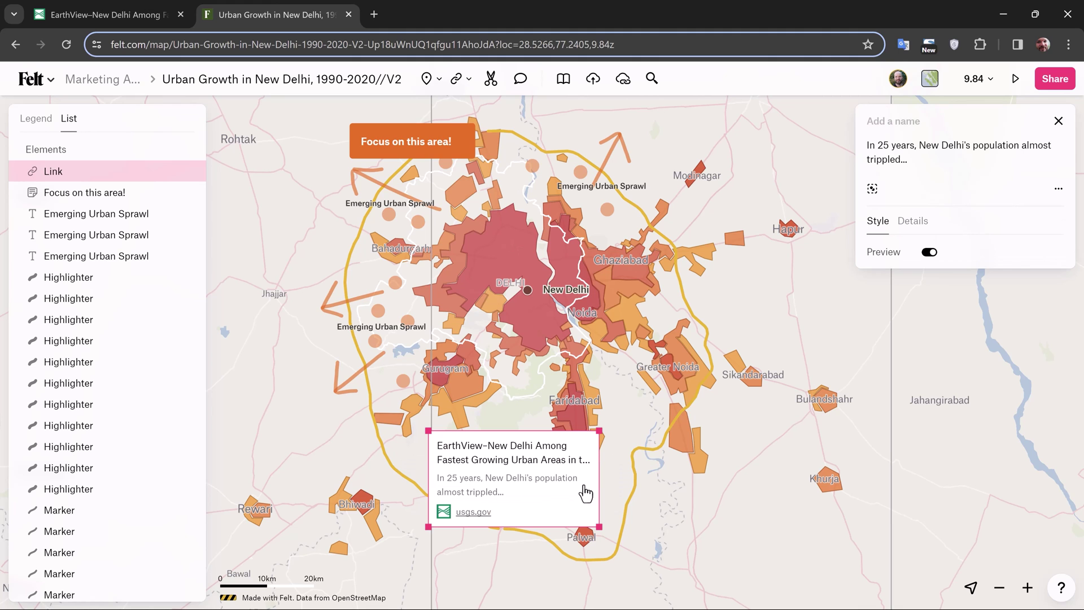
Copy the YouTube link of "New Delhi - Modern and Beautiful Delhi 2022", add it to the Felt map as a link and place it southeast of Delhi
left_click(471, 14)
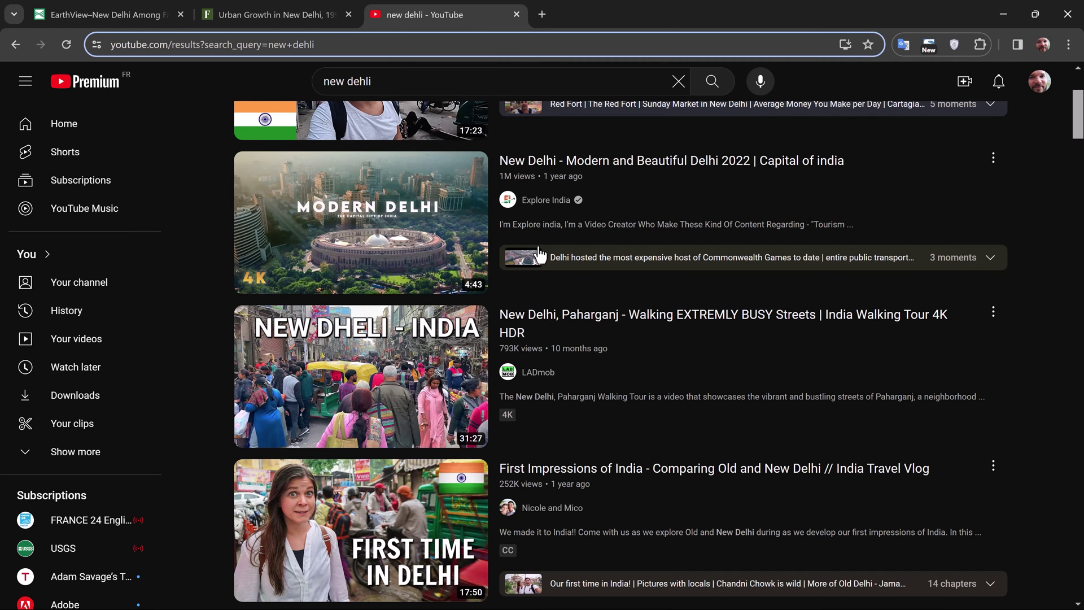
right_click(399, 237)
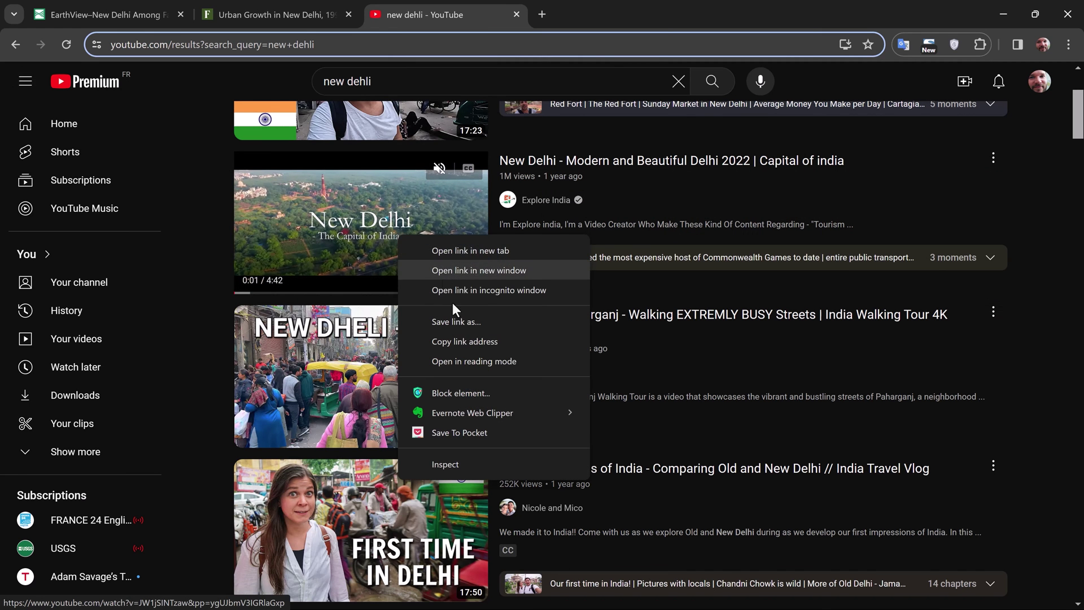
left_click(466, 341)
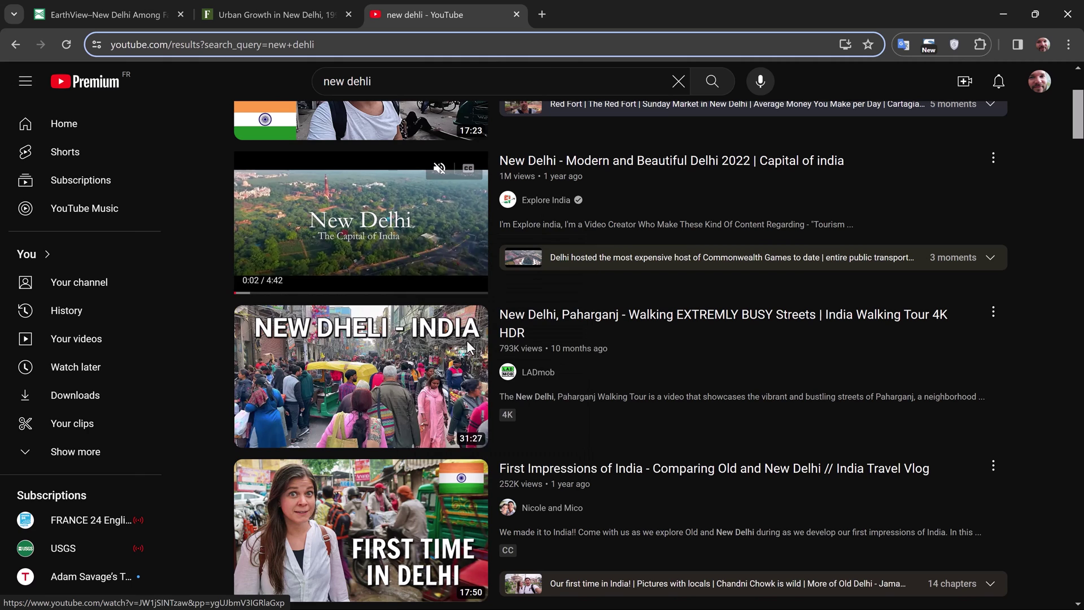
left_click(308, 11)
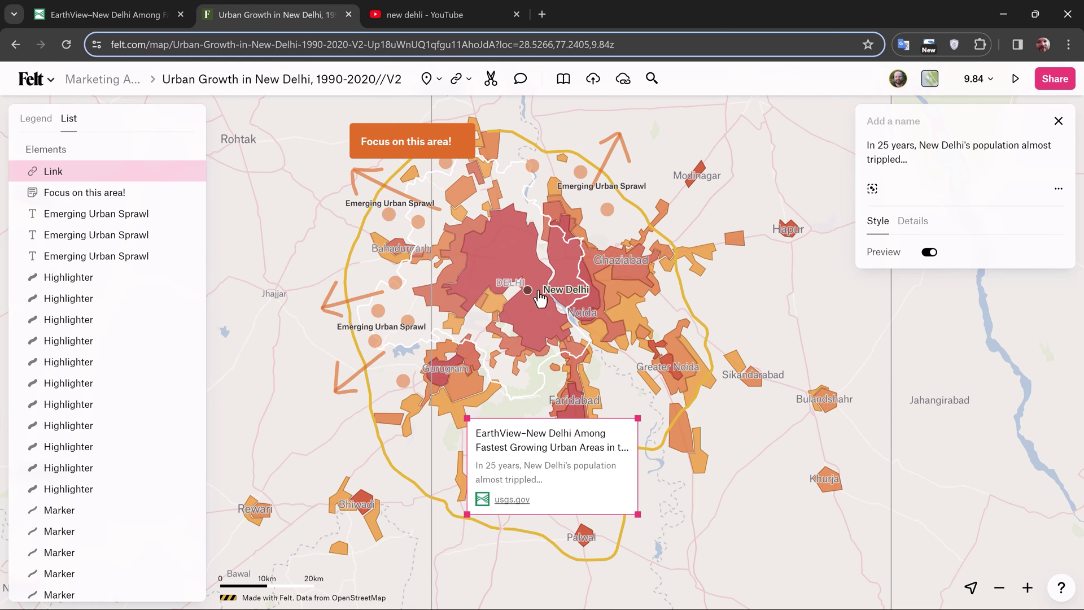
key("k")
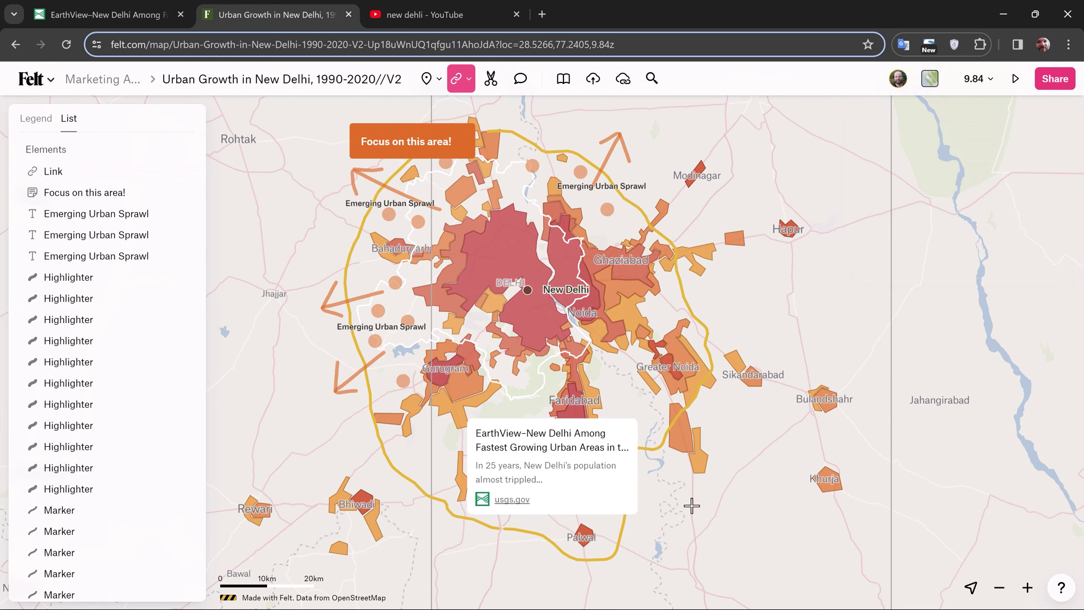
left_click(716, 502)
key("ctrl+v")
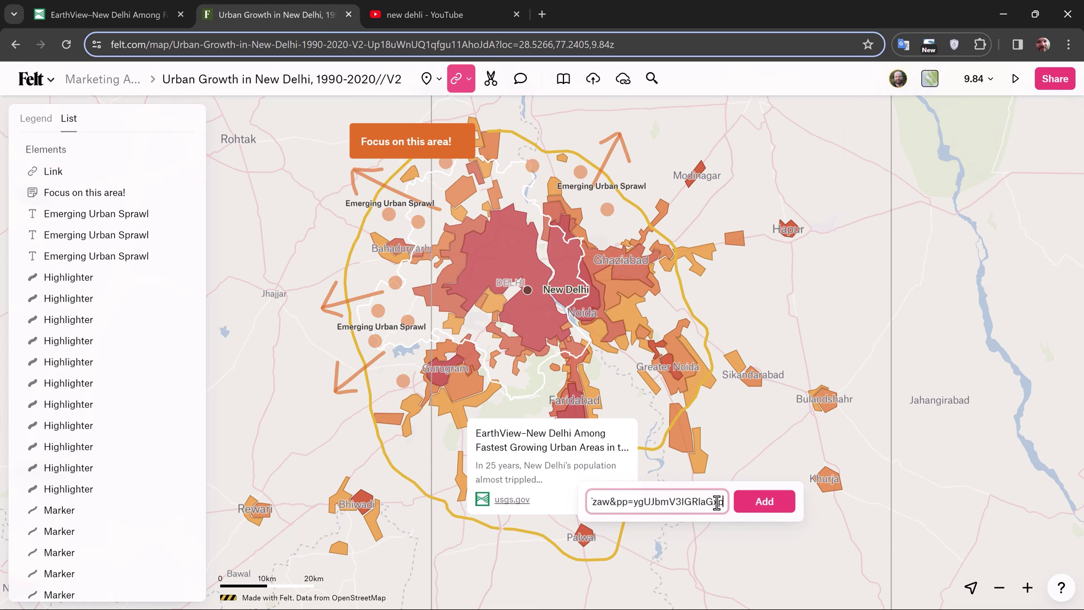
left_click(766, 502)
left_click_drag(769, 501, 774, 382)
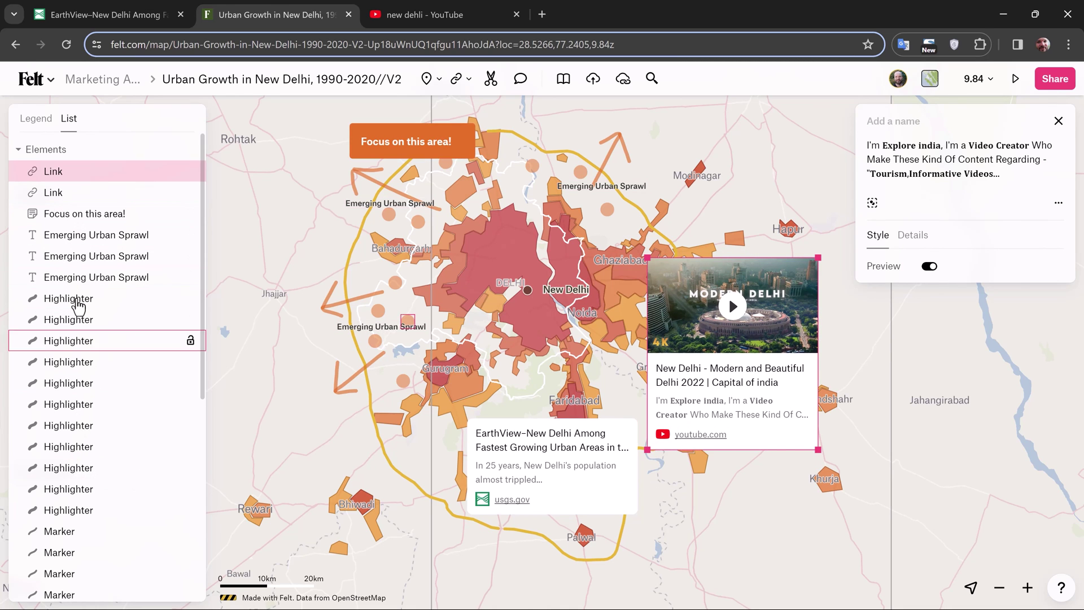
Group the three Emerging Urban Sprawl labels with all highlighter and marker elements, and name the group "Emerging Urban Sprawl"
left_click(66, 236)
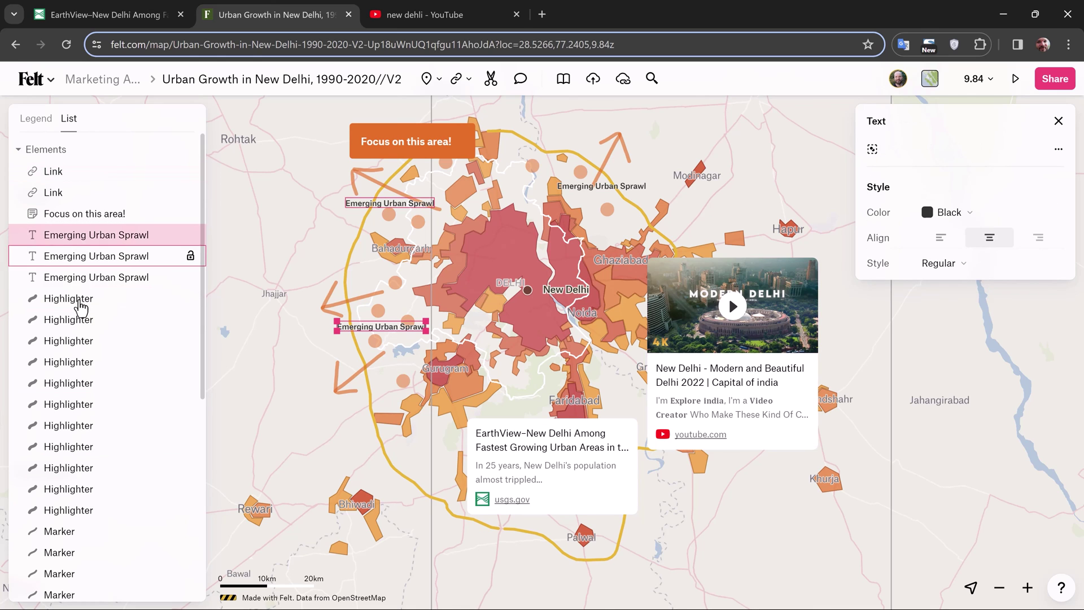
scroll(82, 310, "down", 6)
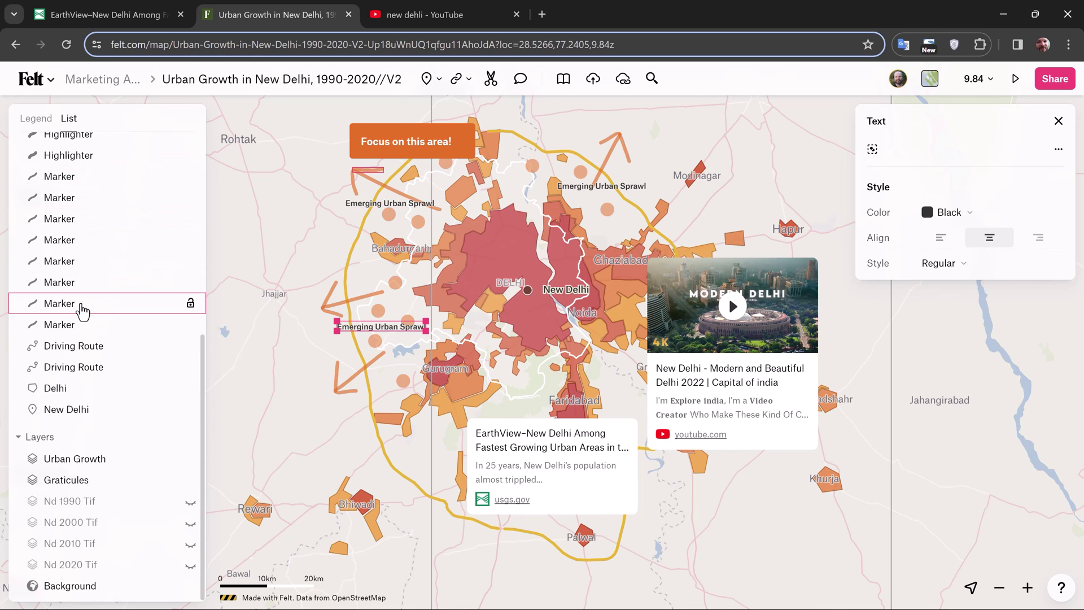
left_click(68, 325, "shift")
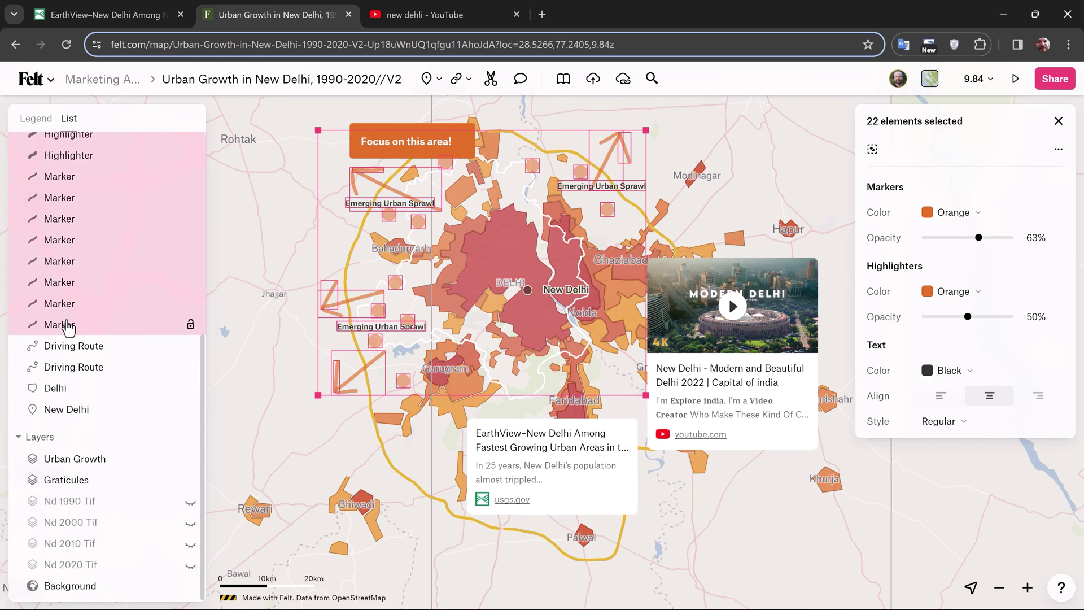
right_click(68, 326)
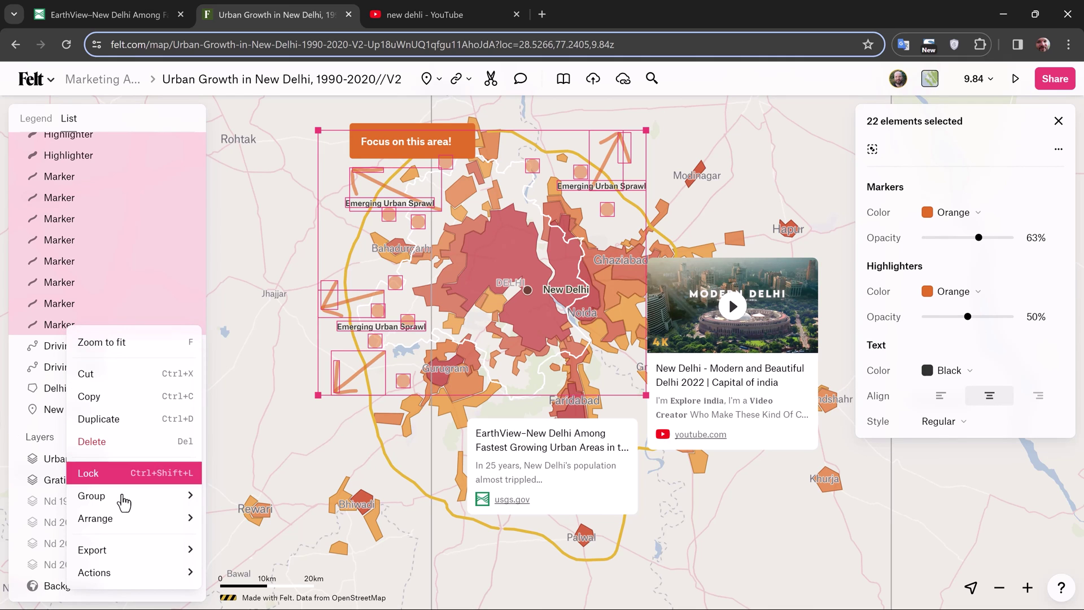
mouse_move(142, 497)
left_click(265, 552)
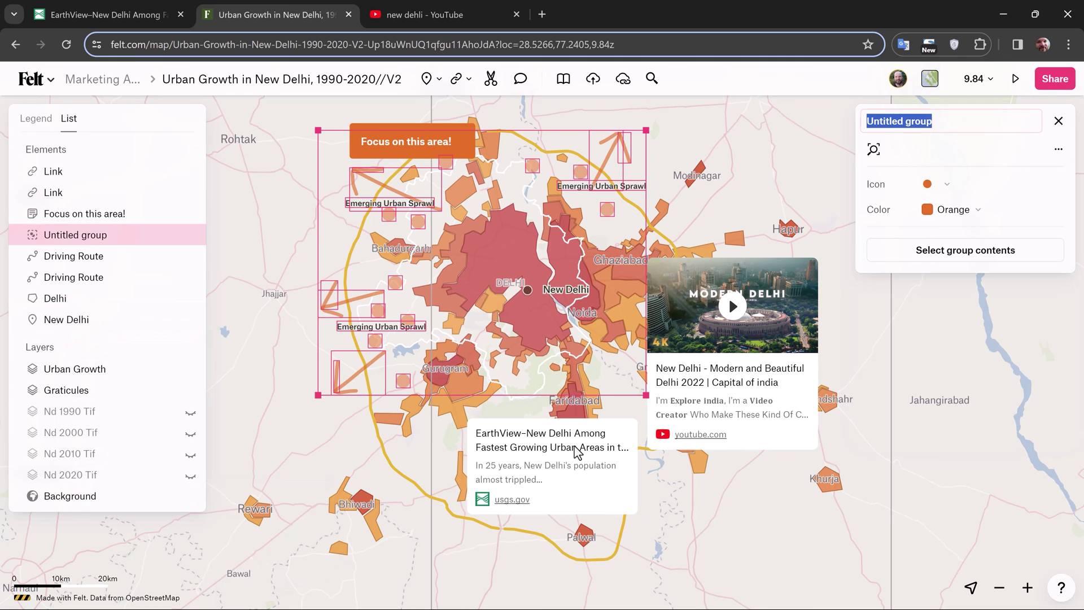
type("Emerging Urb")
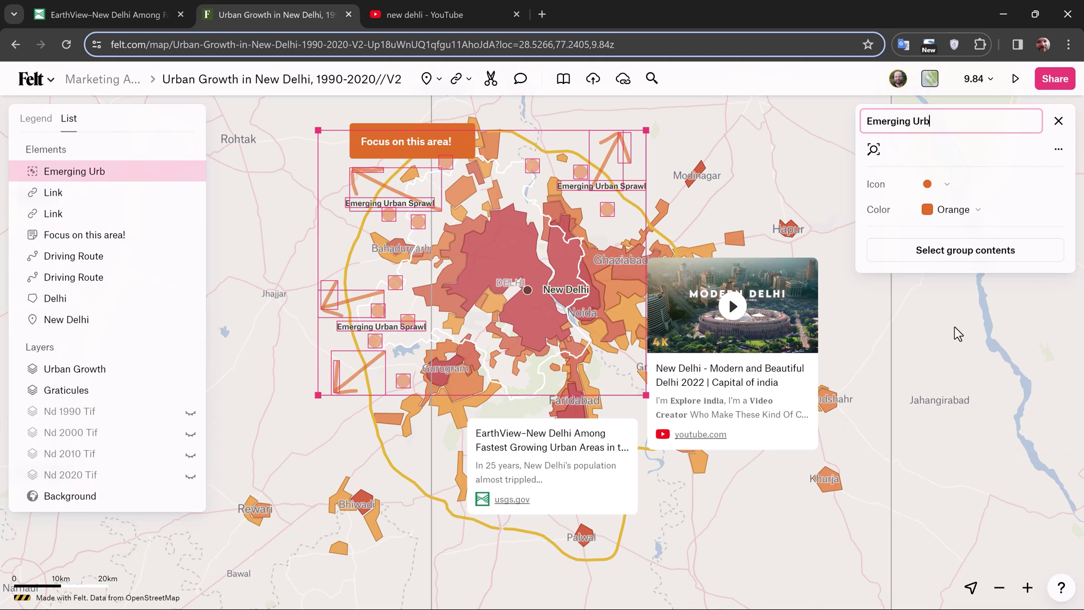
type("an Sprawl")
key("Return")
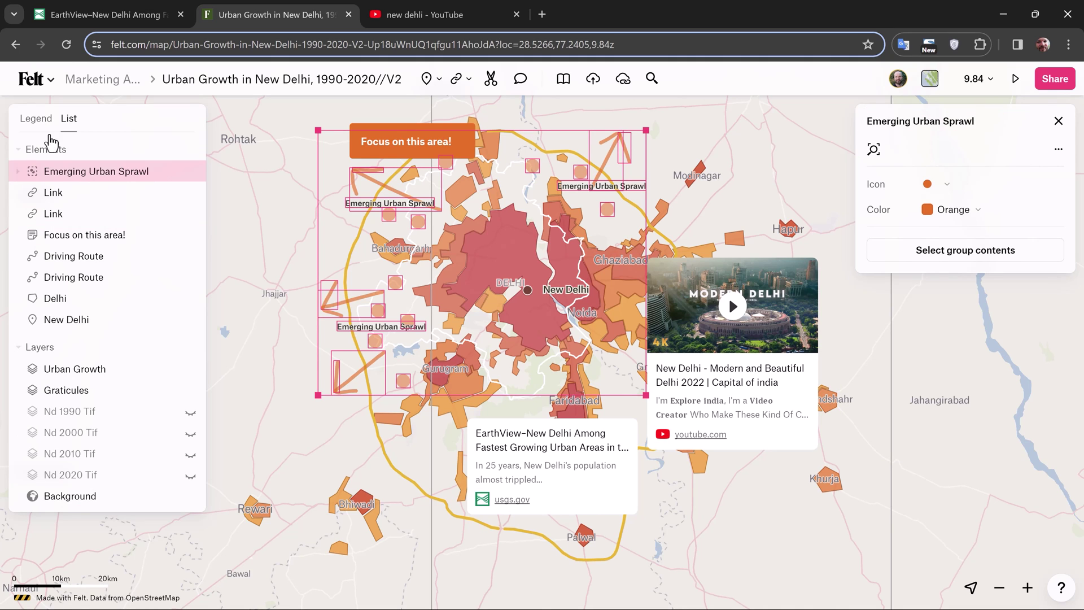
Change the Emerging Urban Sprawl group's legend icon to the double up-arrow emoji, found by searching for "arrow"
left_click(40, 118)
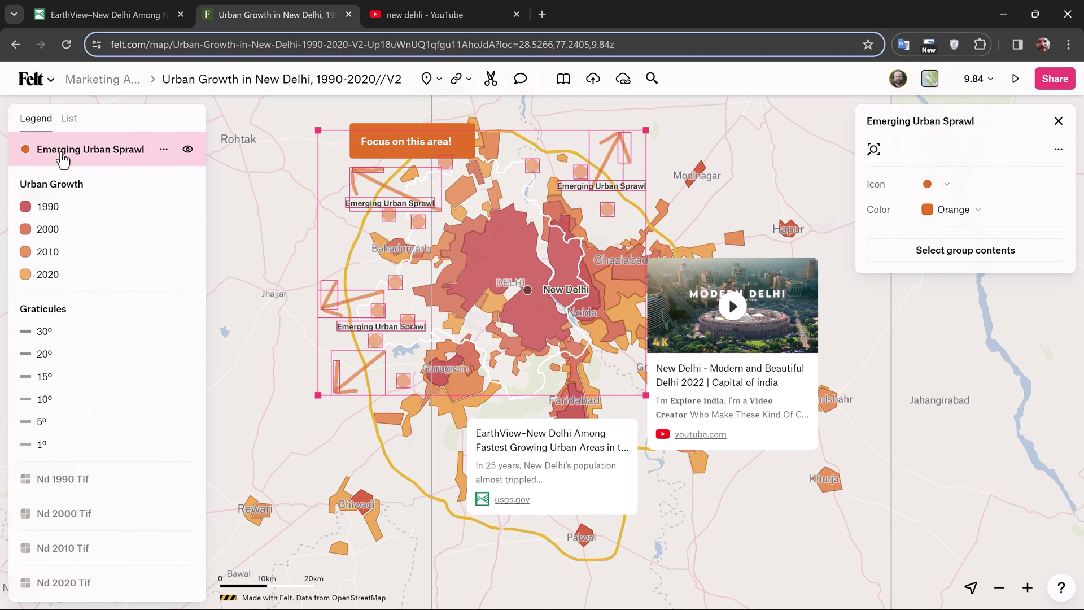
left_click(947, 186)
left_click(954, 218)
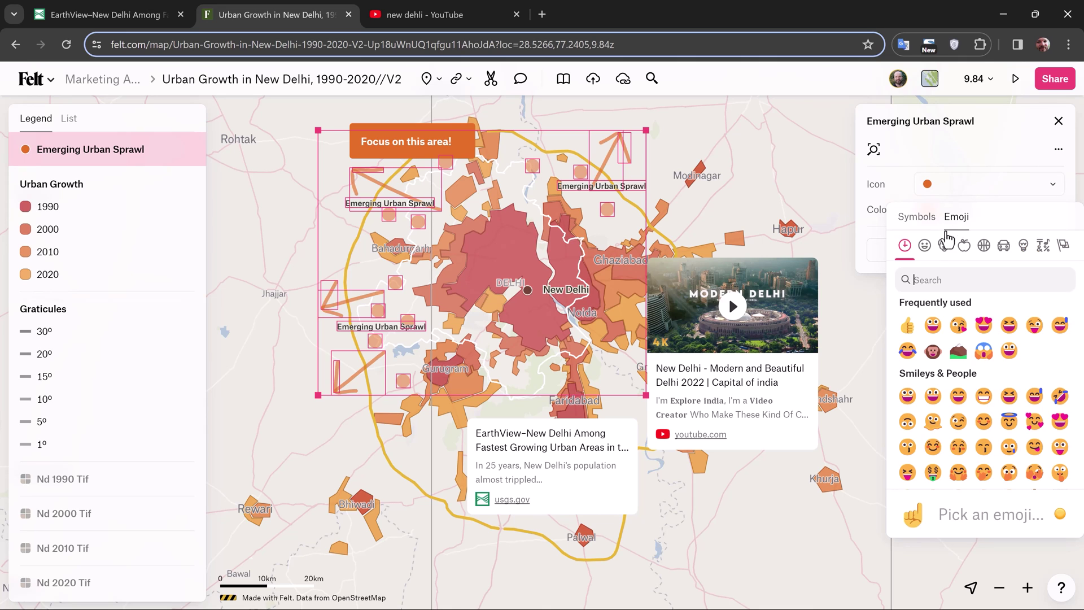
type("arrow")
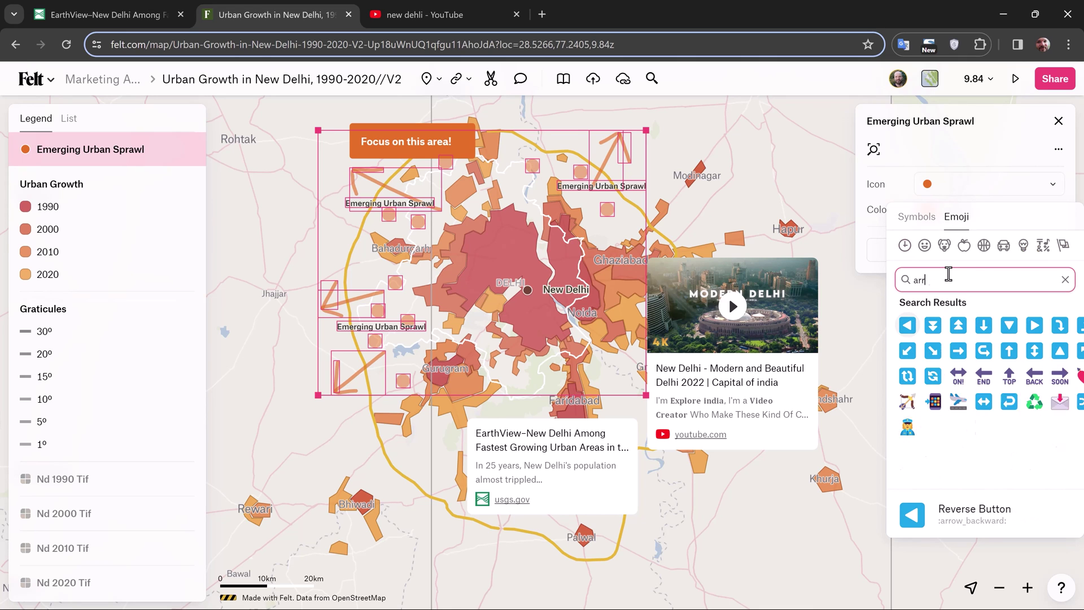
left_click(958, 325)
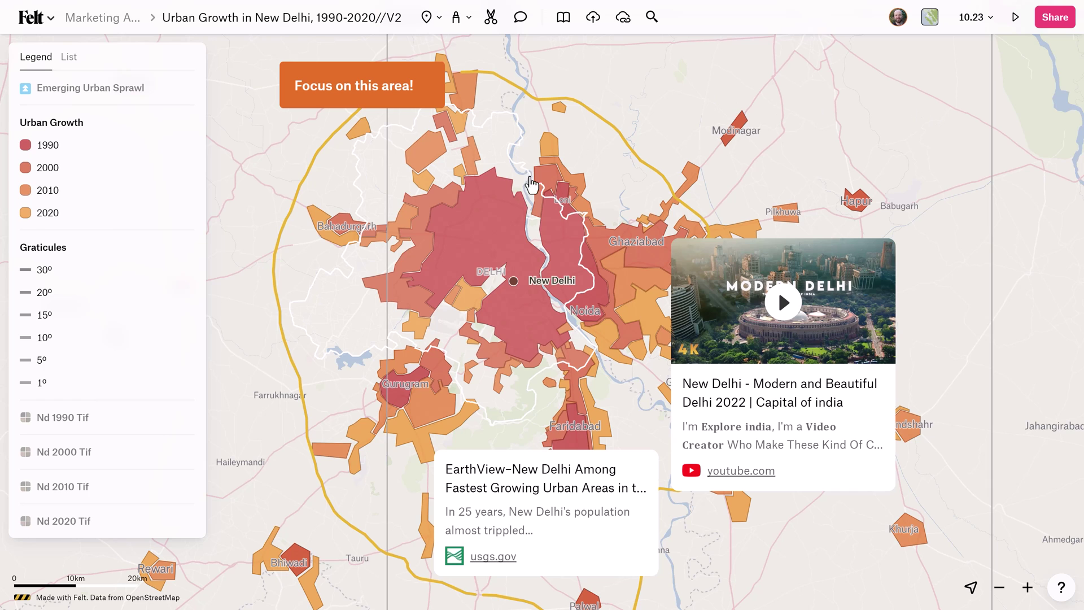
left_click(35, 18)
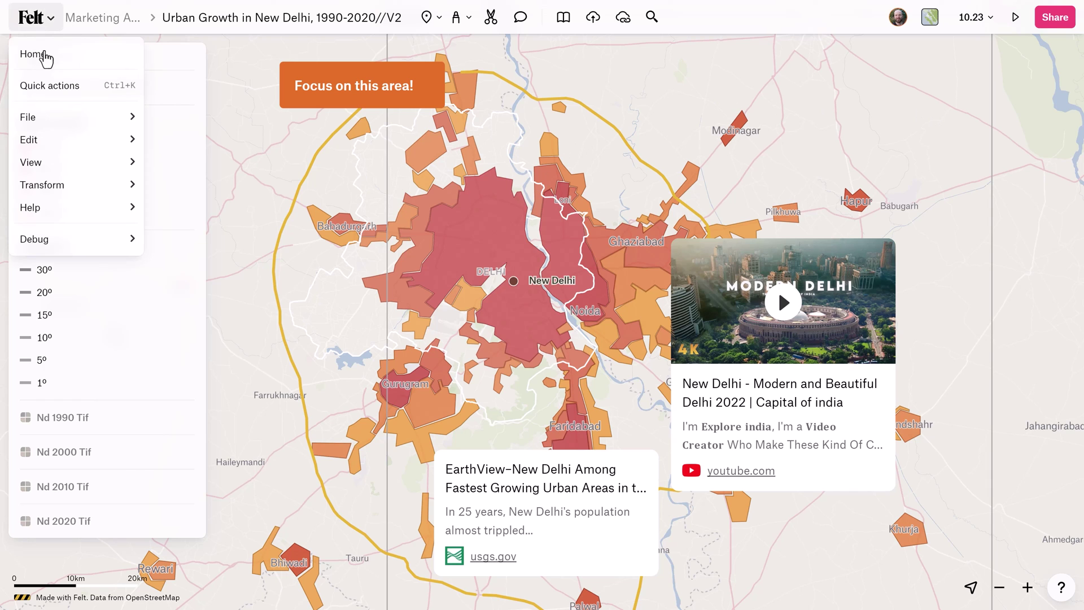
mouse_move(59, 119)
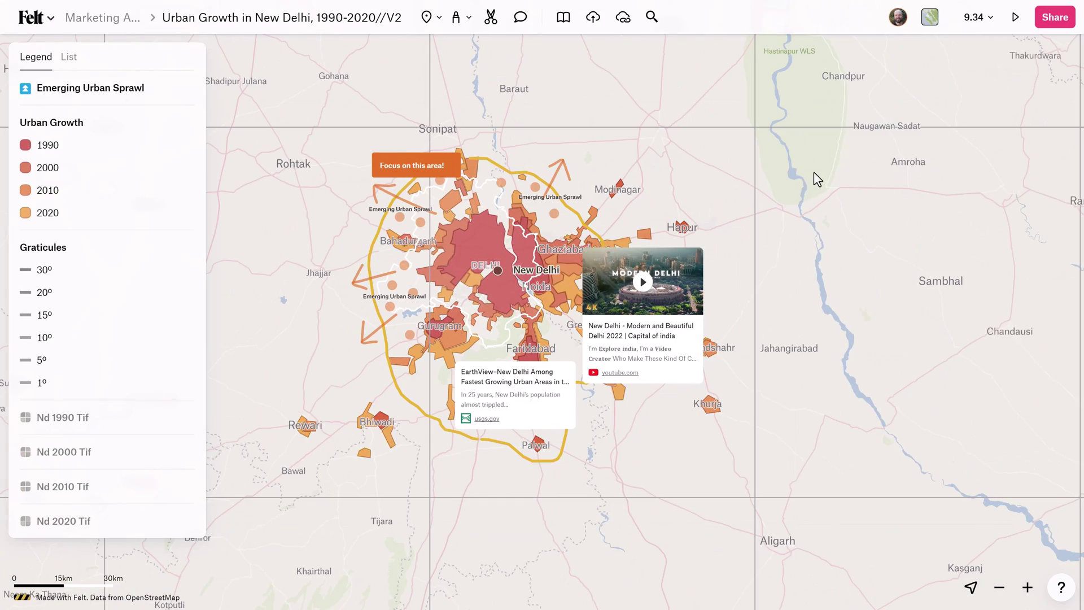
Toggle the visibility of the Emerging Urban Sprawl group, ending with it hidden on the map
scroll(814, 172, "left", 2)
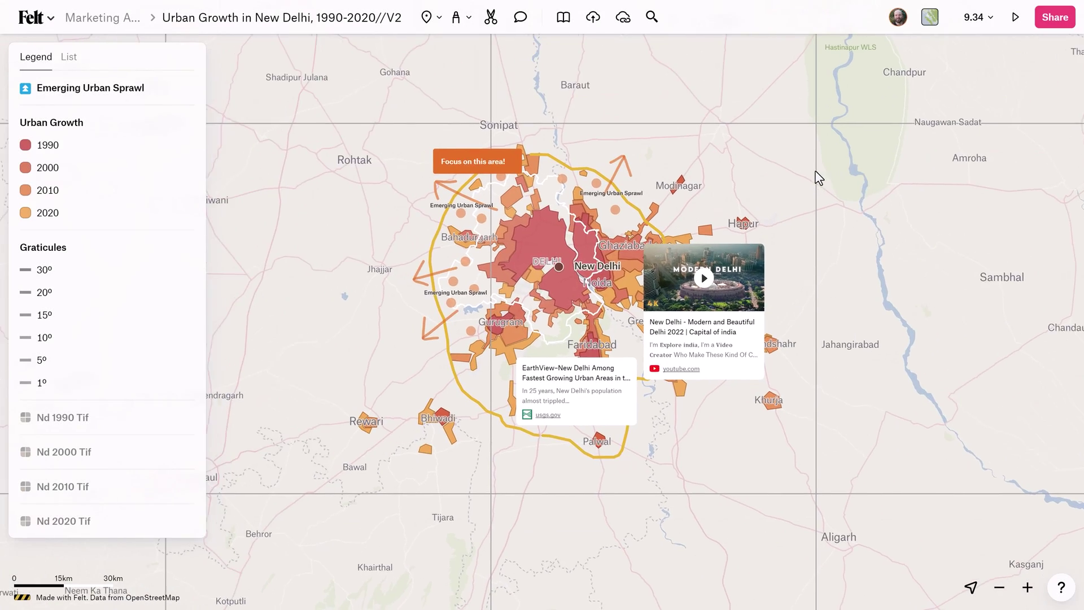
scroll(545, 258, "up", 2)
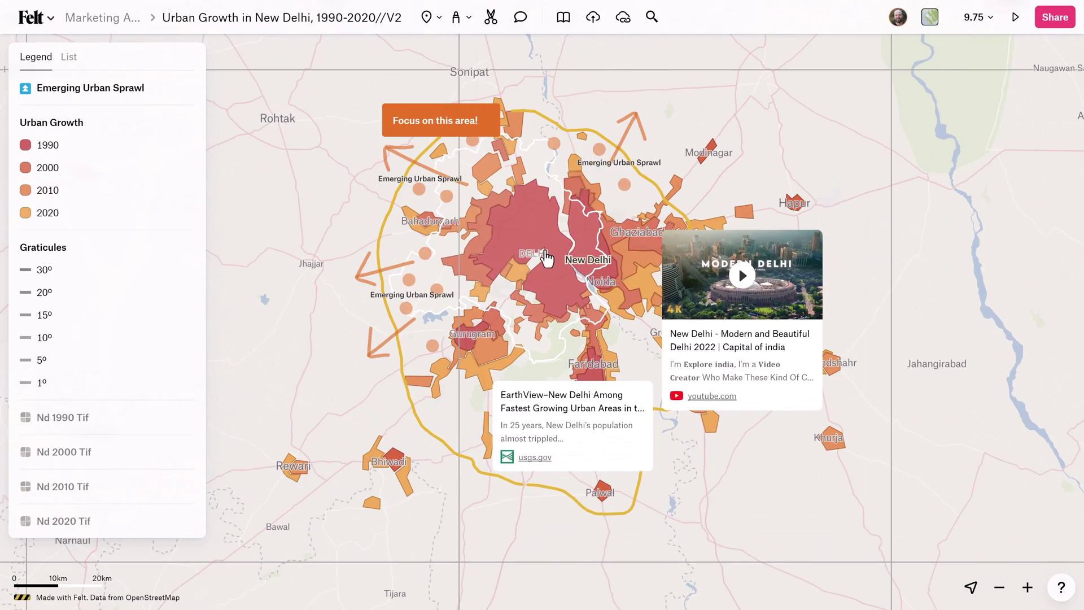
scroll(310, 232, "up", 1)
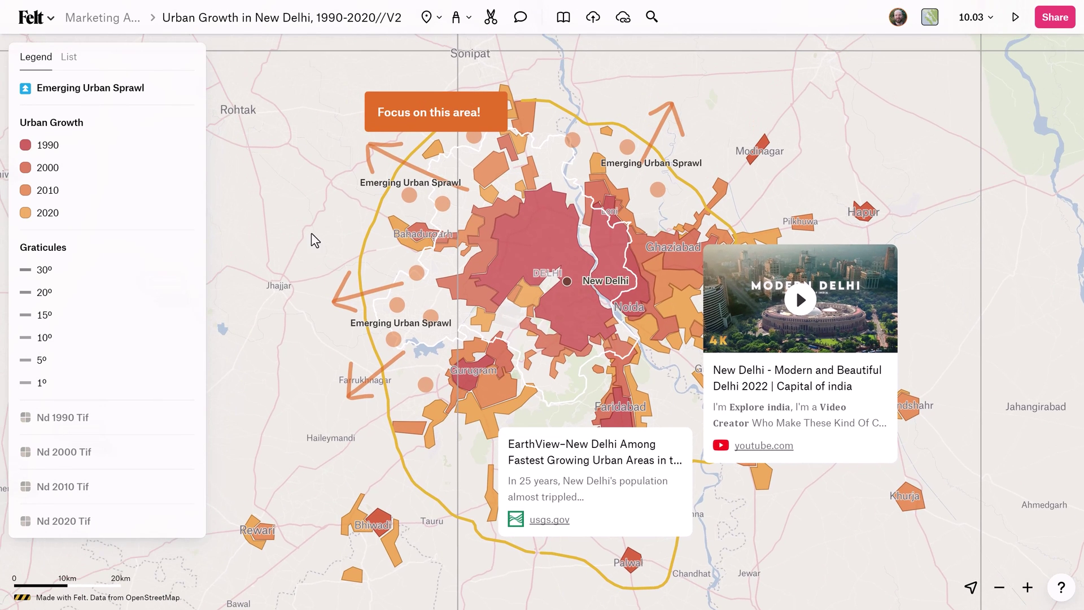
left_click(187, 90)
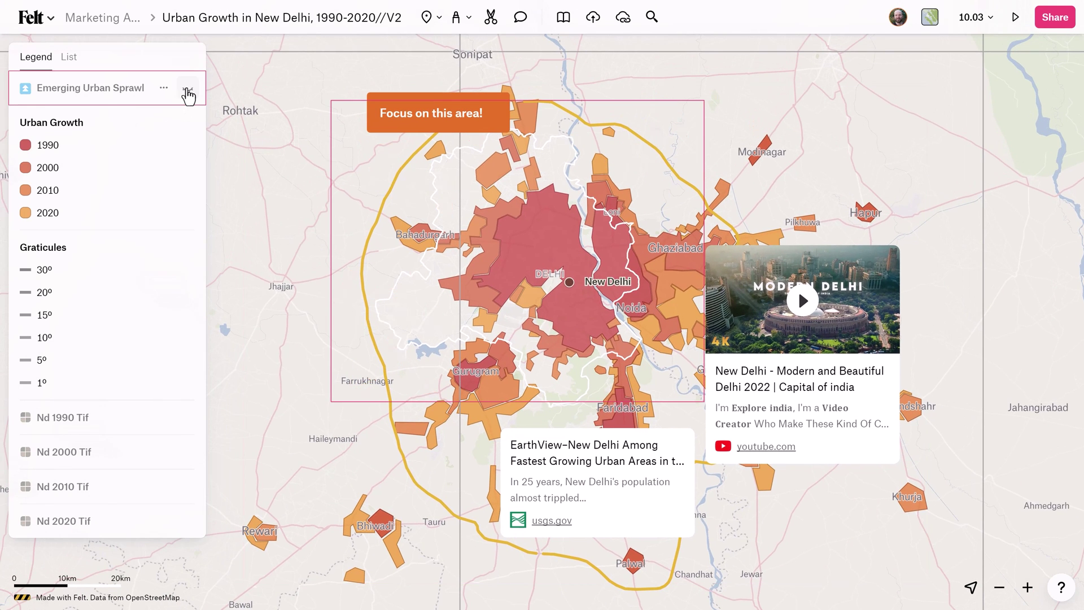
left_click(187, 91)
left_click(187, 90)
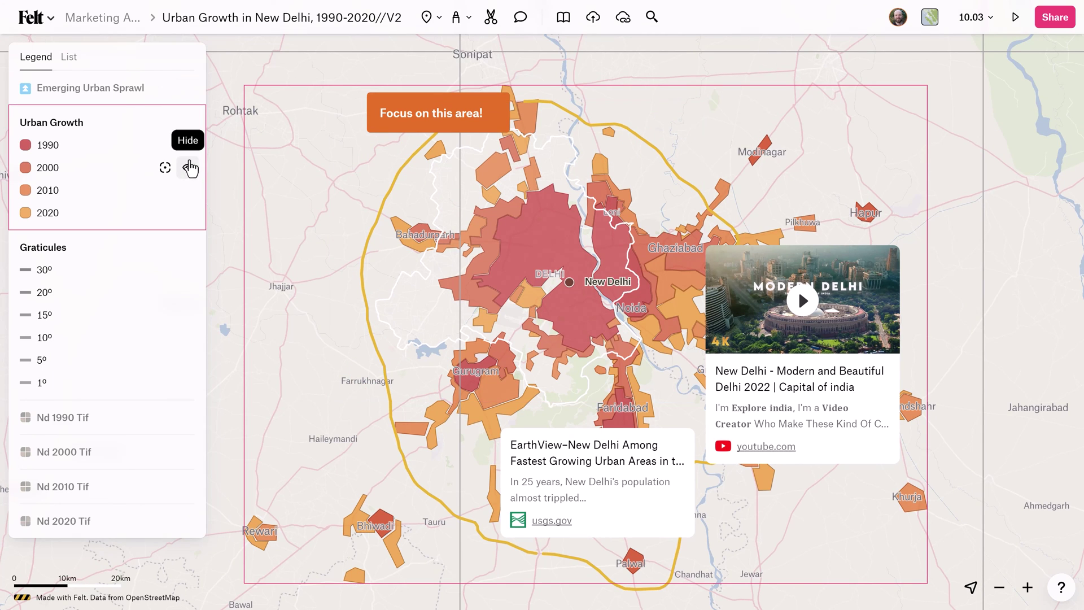
Toggle the 2000 category of the Urban Growth layer off and on, hide 1990, and isolate the 2010 category
left_click(188, 168)
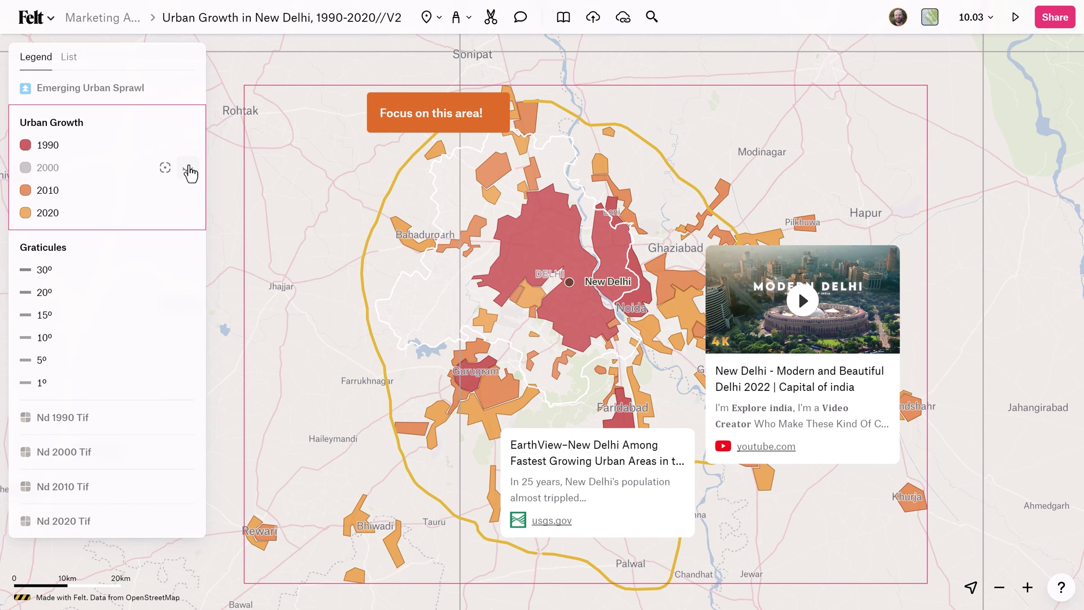
left_click(189, 170)
left_click(186, 148)
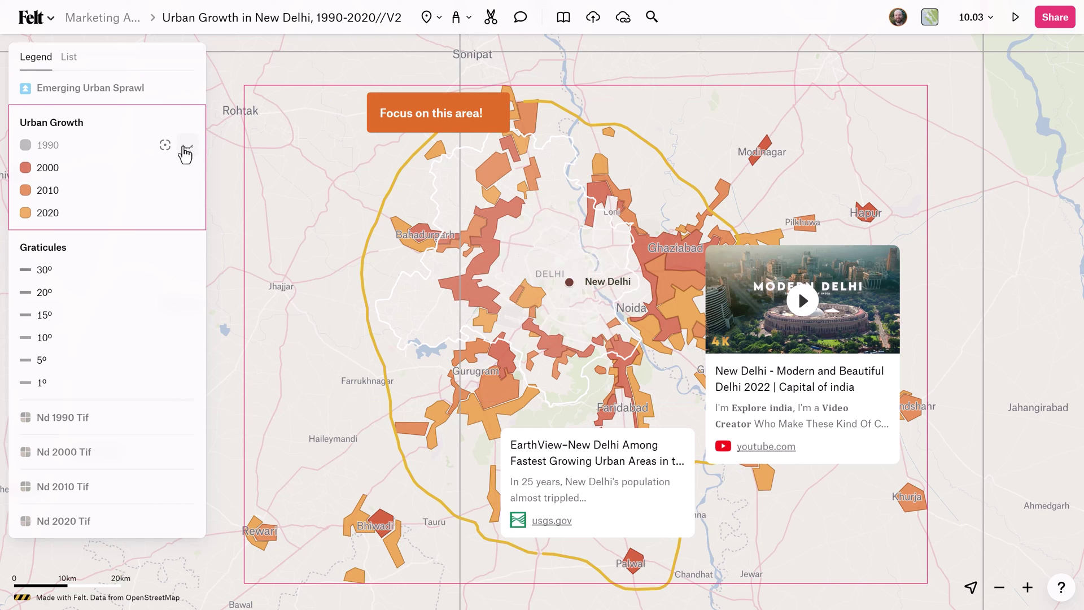
left_click(165, 192)
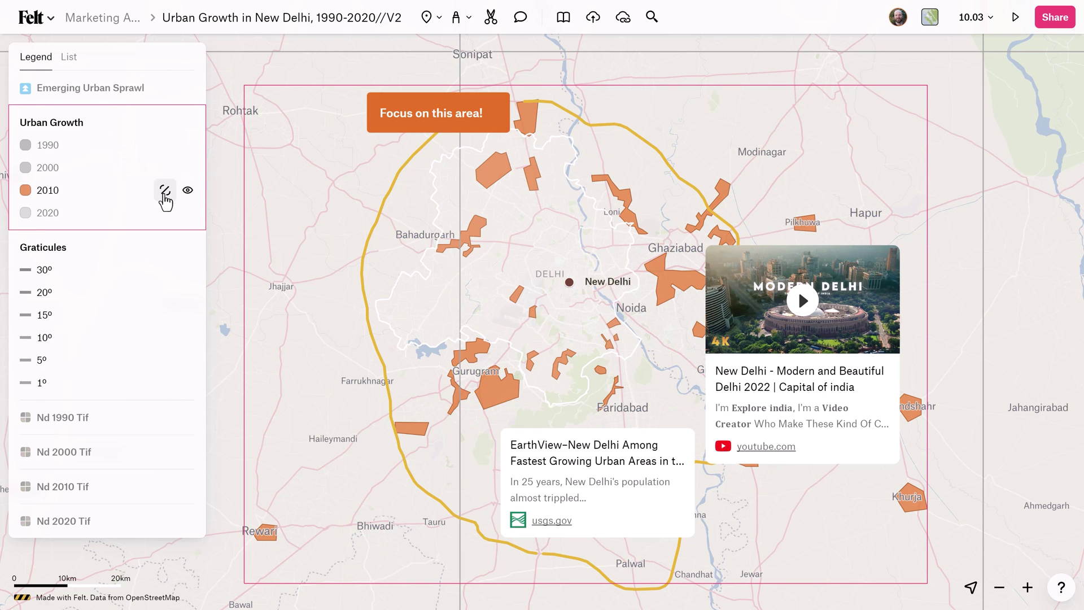